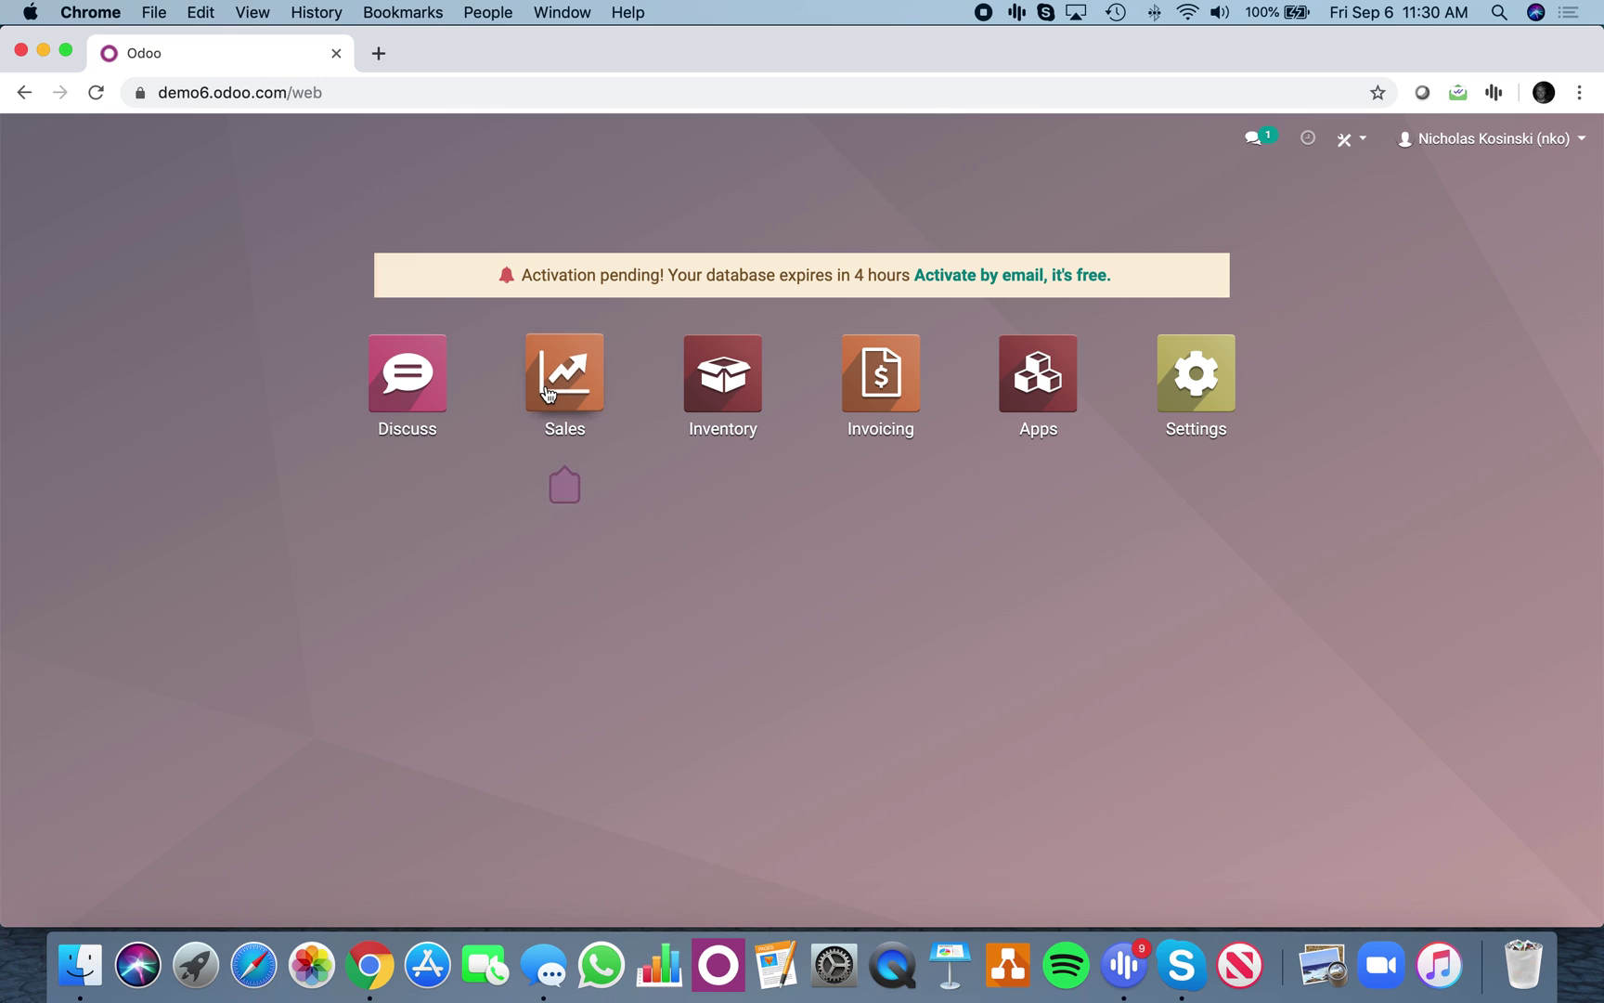
# - Group the Inventory Overview operation types by Type of Operation
pyautogui.click(722, 375)
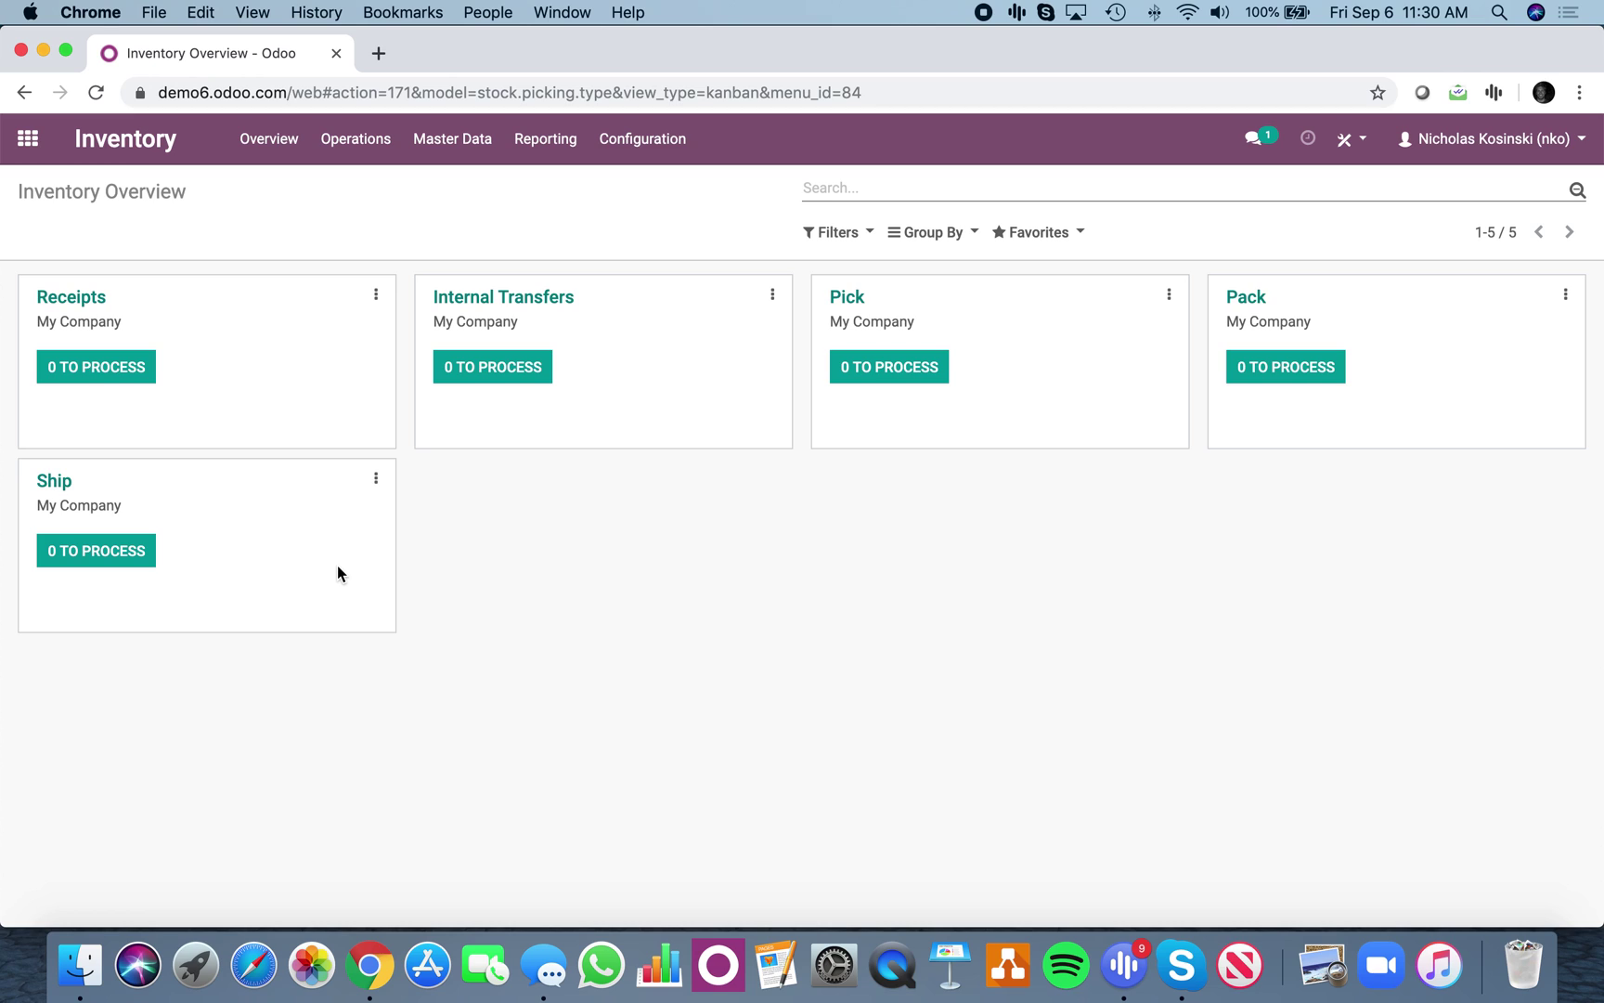
pyautogui.click(961, 237)
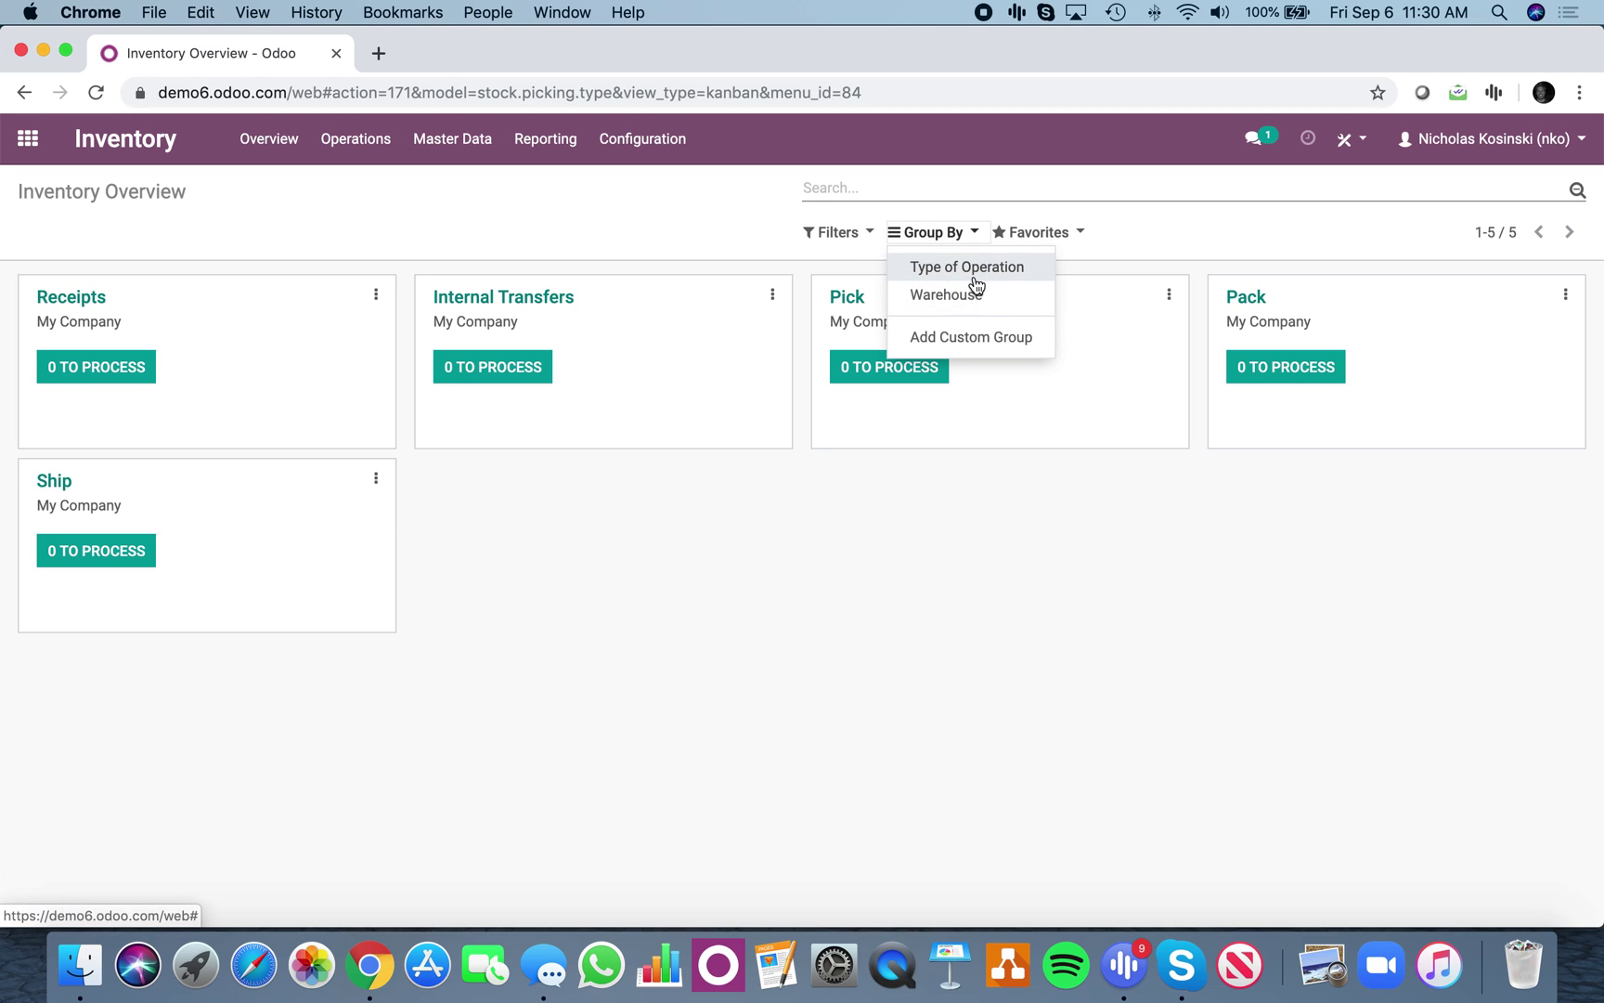
pyautogui.click(971, 267)
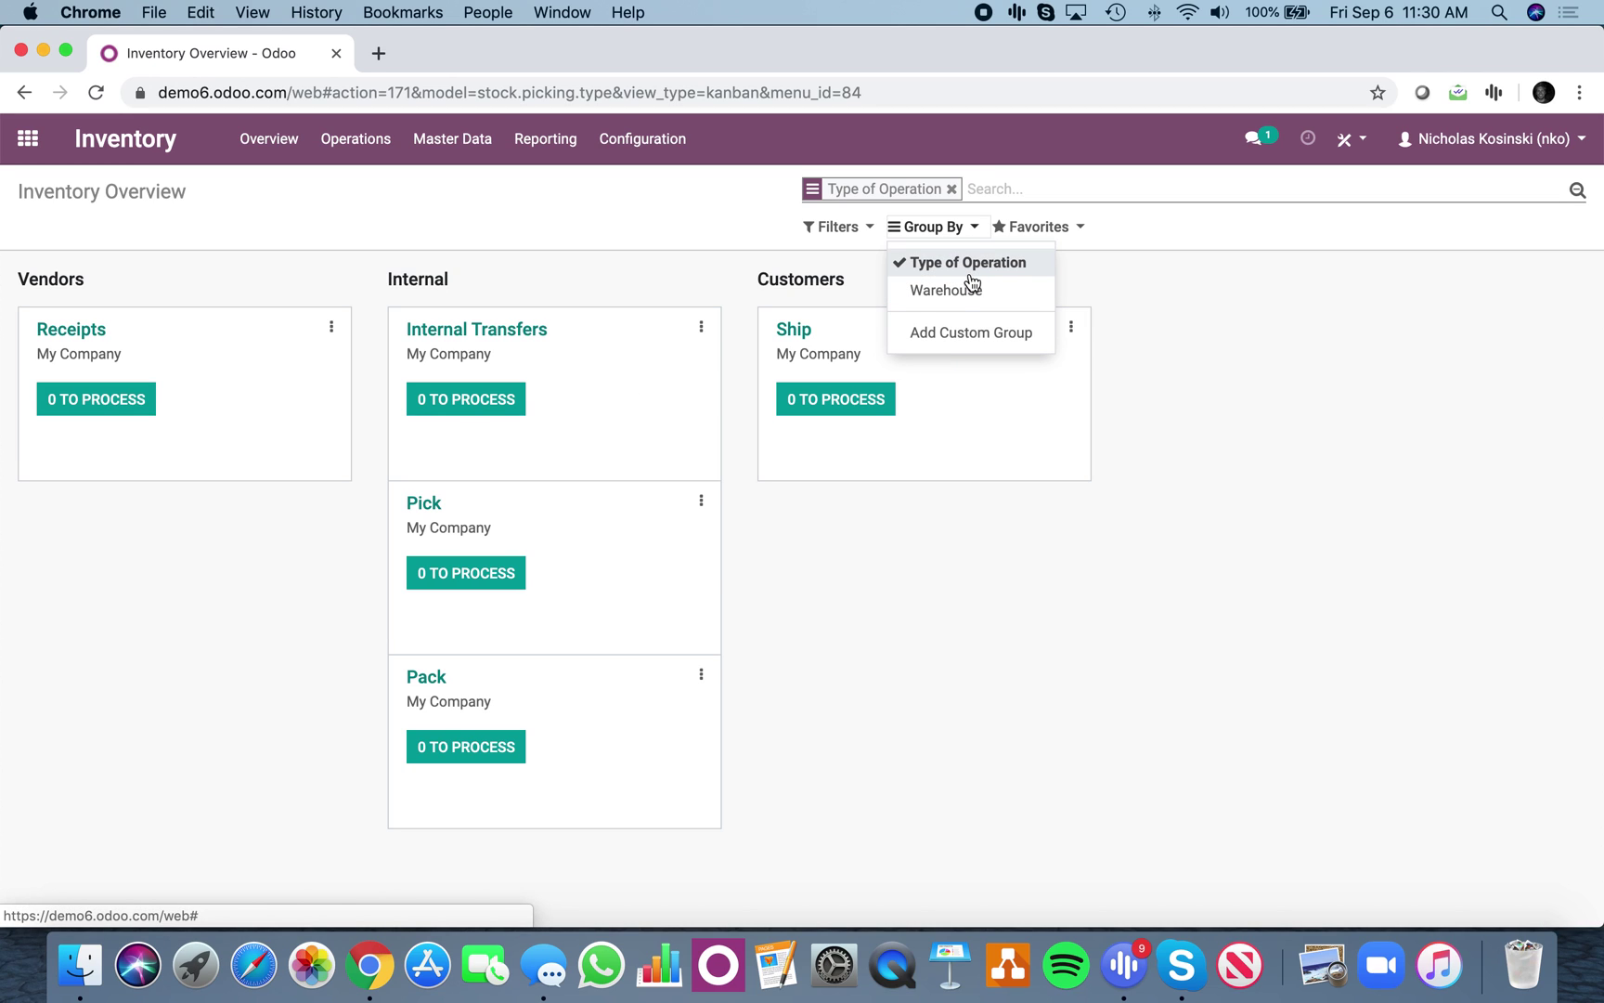
pyautogui.click(116, 555)
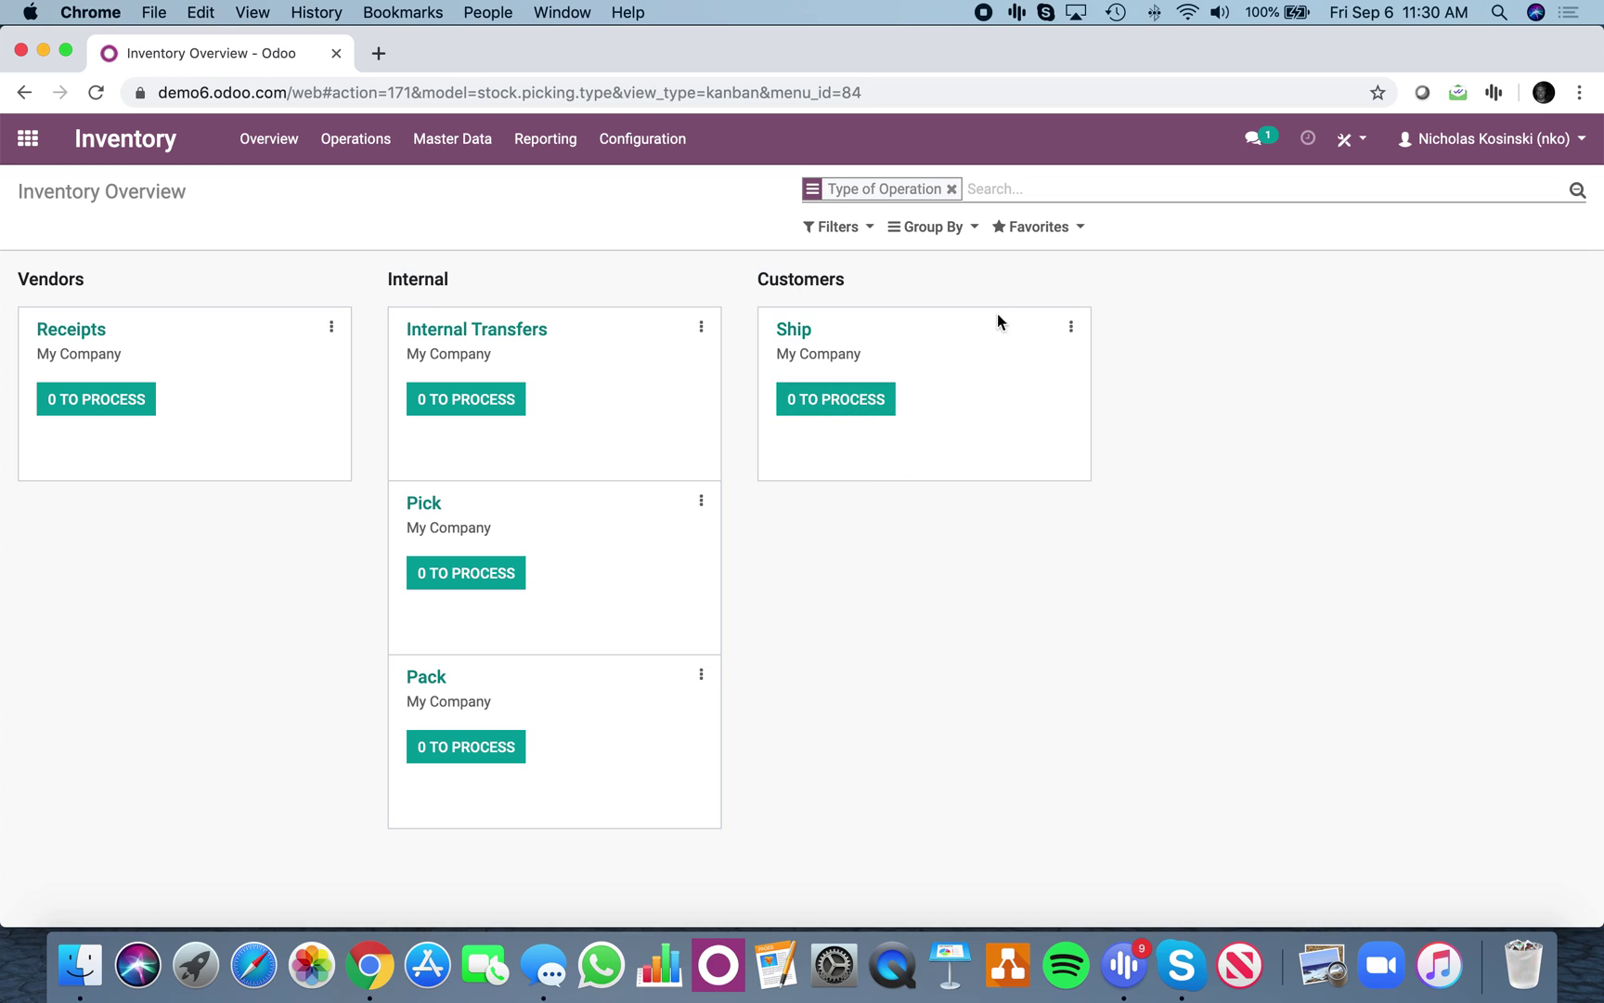
# - Save the grouped view as the default favourite search 'Inventory Overview'
pyautogui.click(1045, 231)
pyautogui.click(1078, 265)
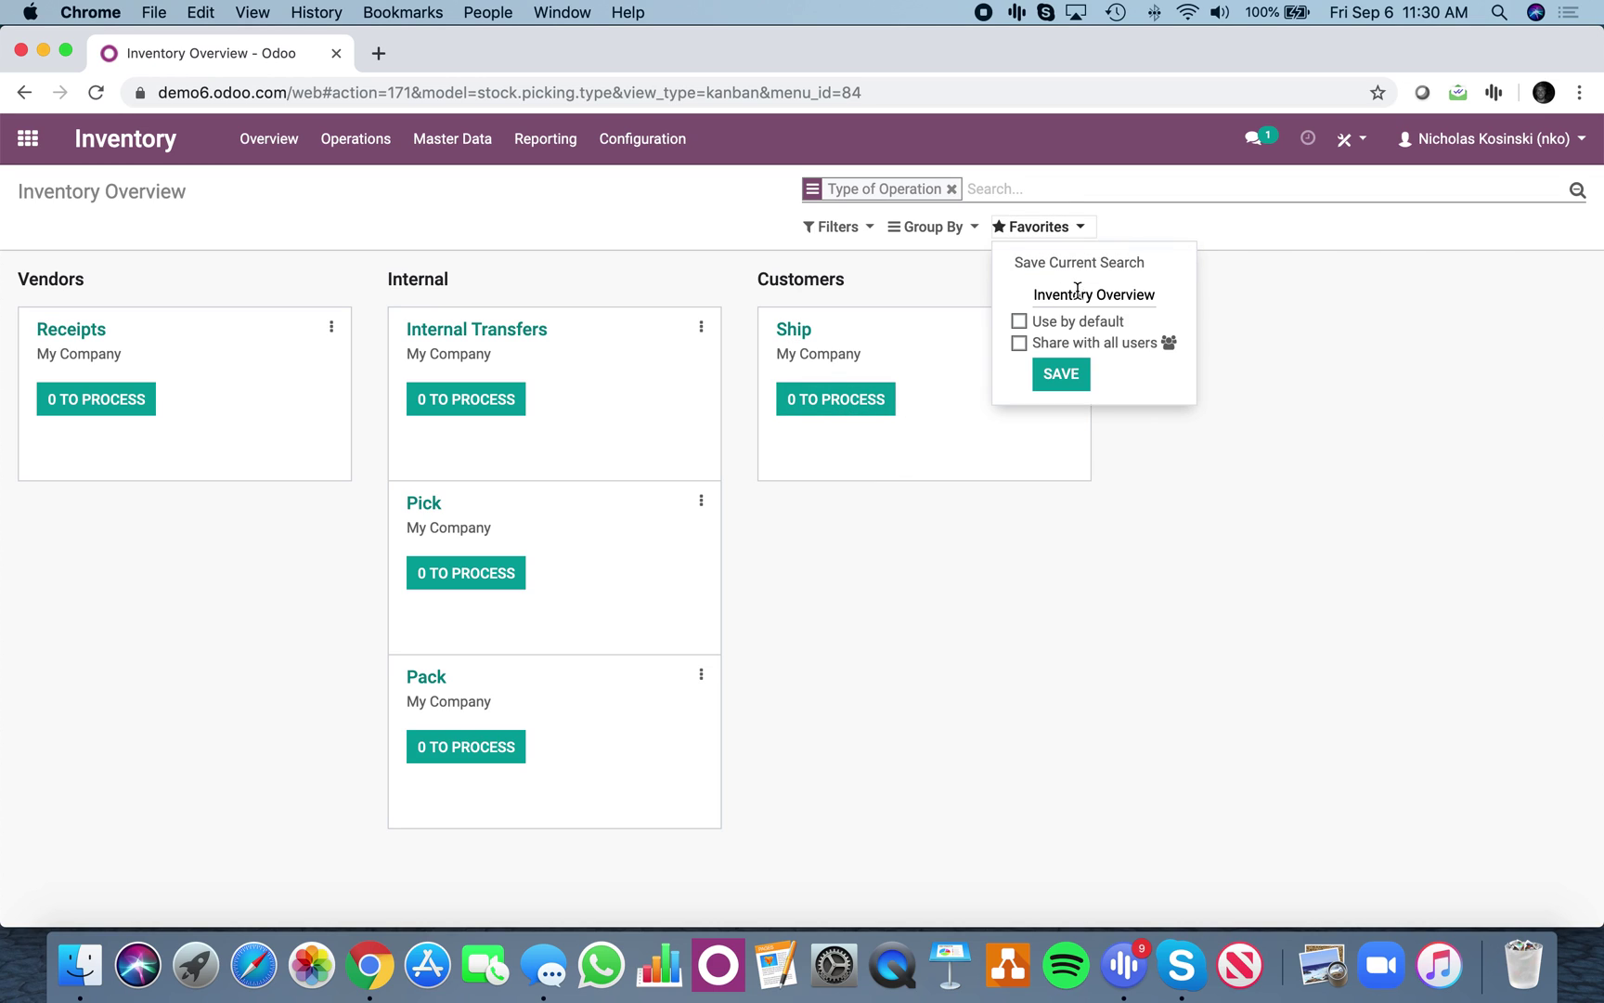
pyautogui.click(1018, 321)
pyautogui.click(1061, 373)
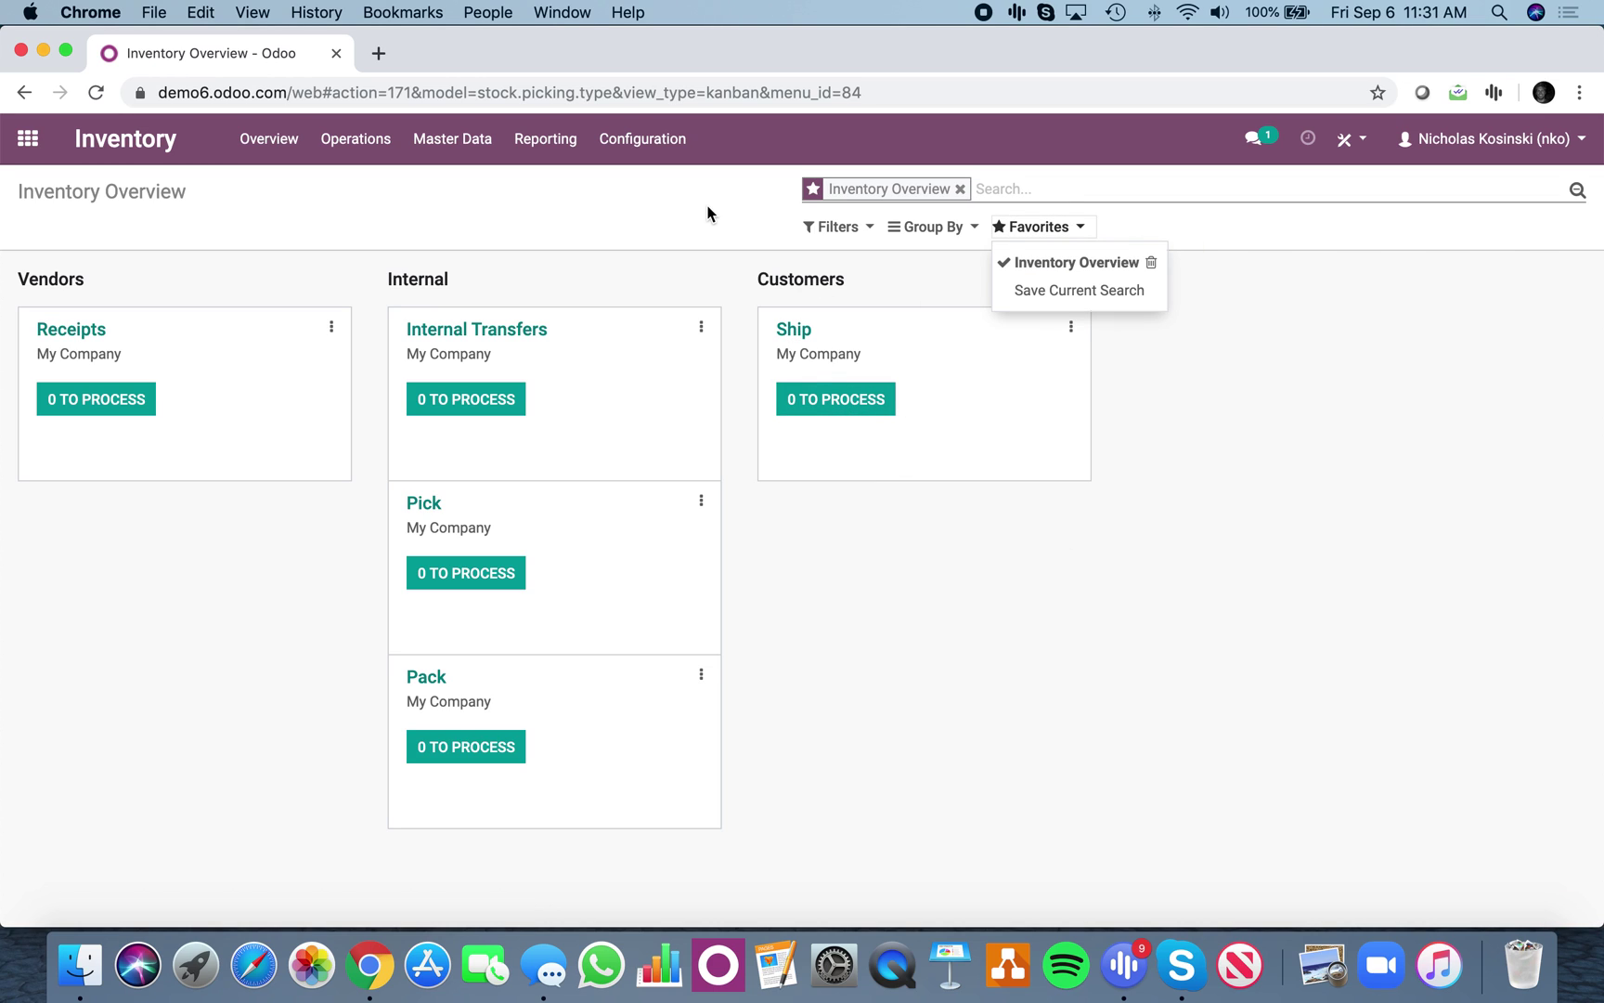
pyautogui.click(25, 167)
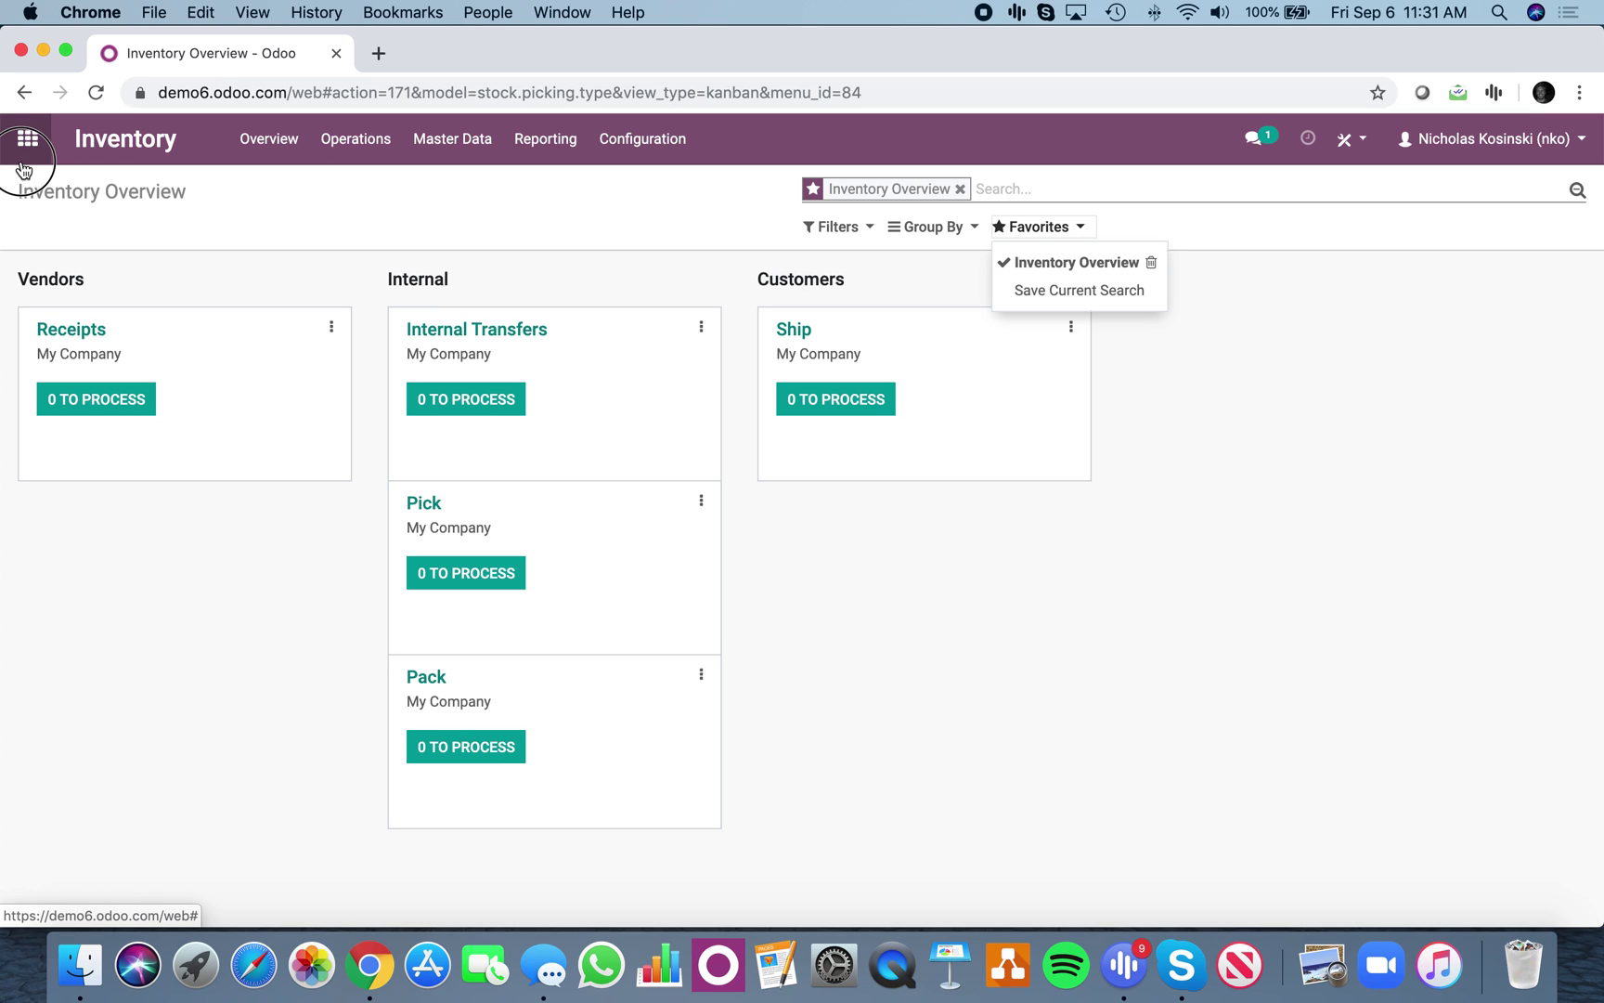
# - Start a new quotation from the Sales Orders list and enter the customer's name
pyautogui.write('order')
pyautogui.press('Return')
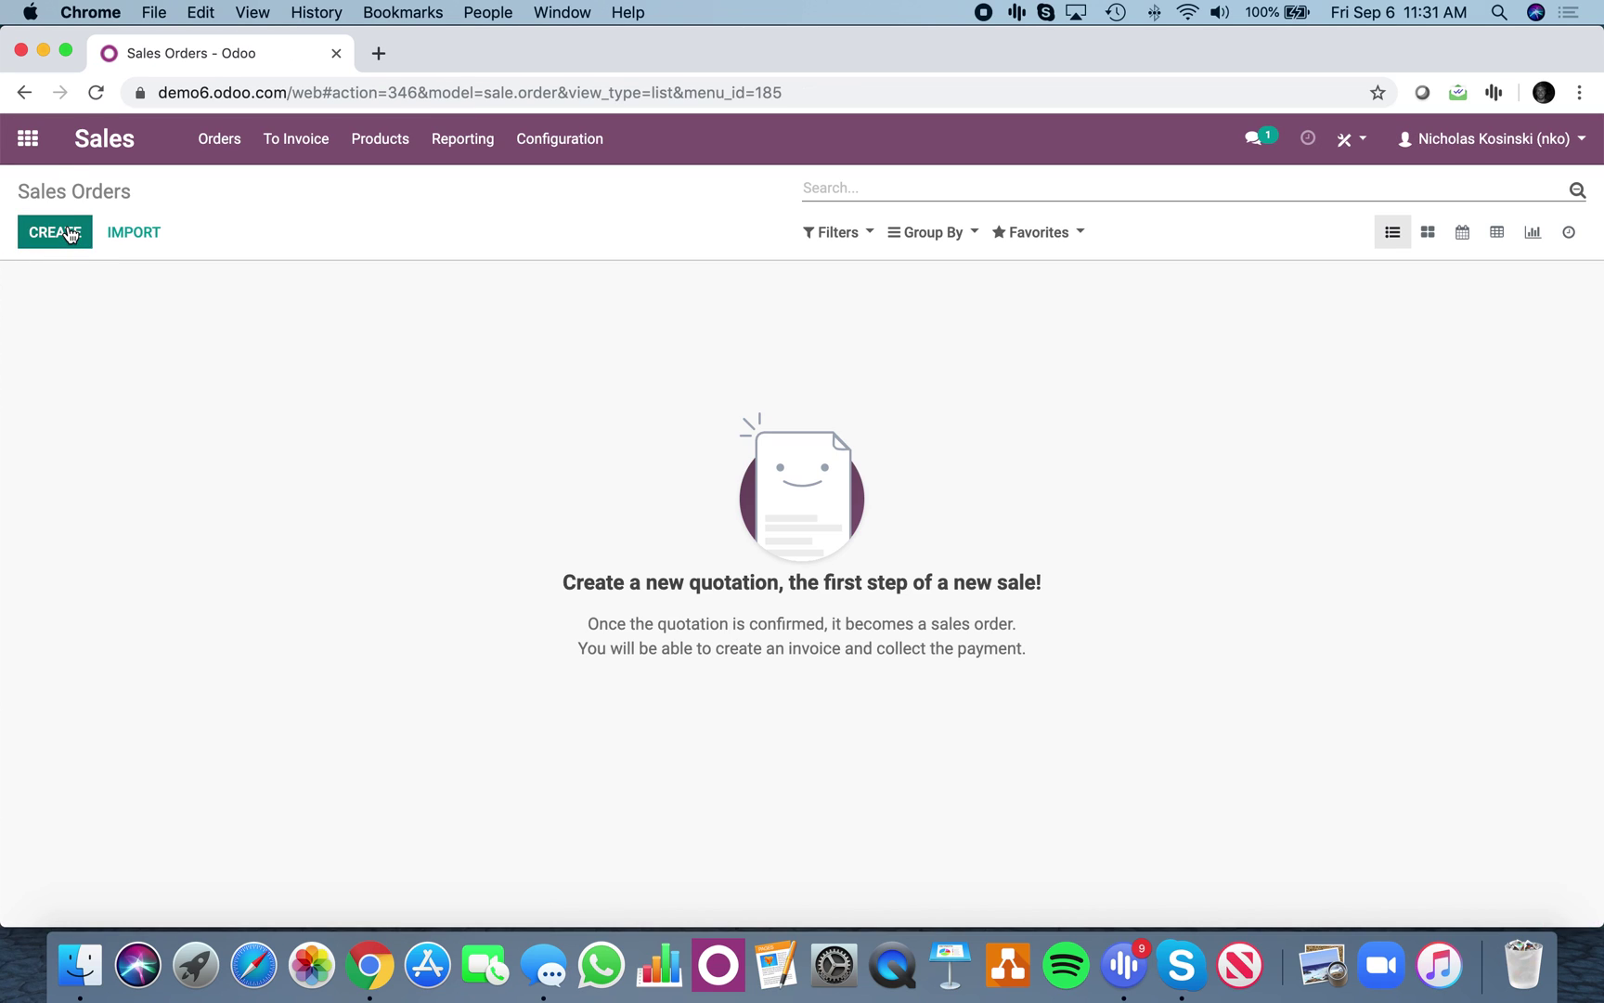
pyautogui.click(52, 230)
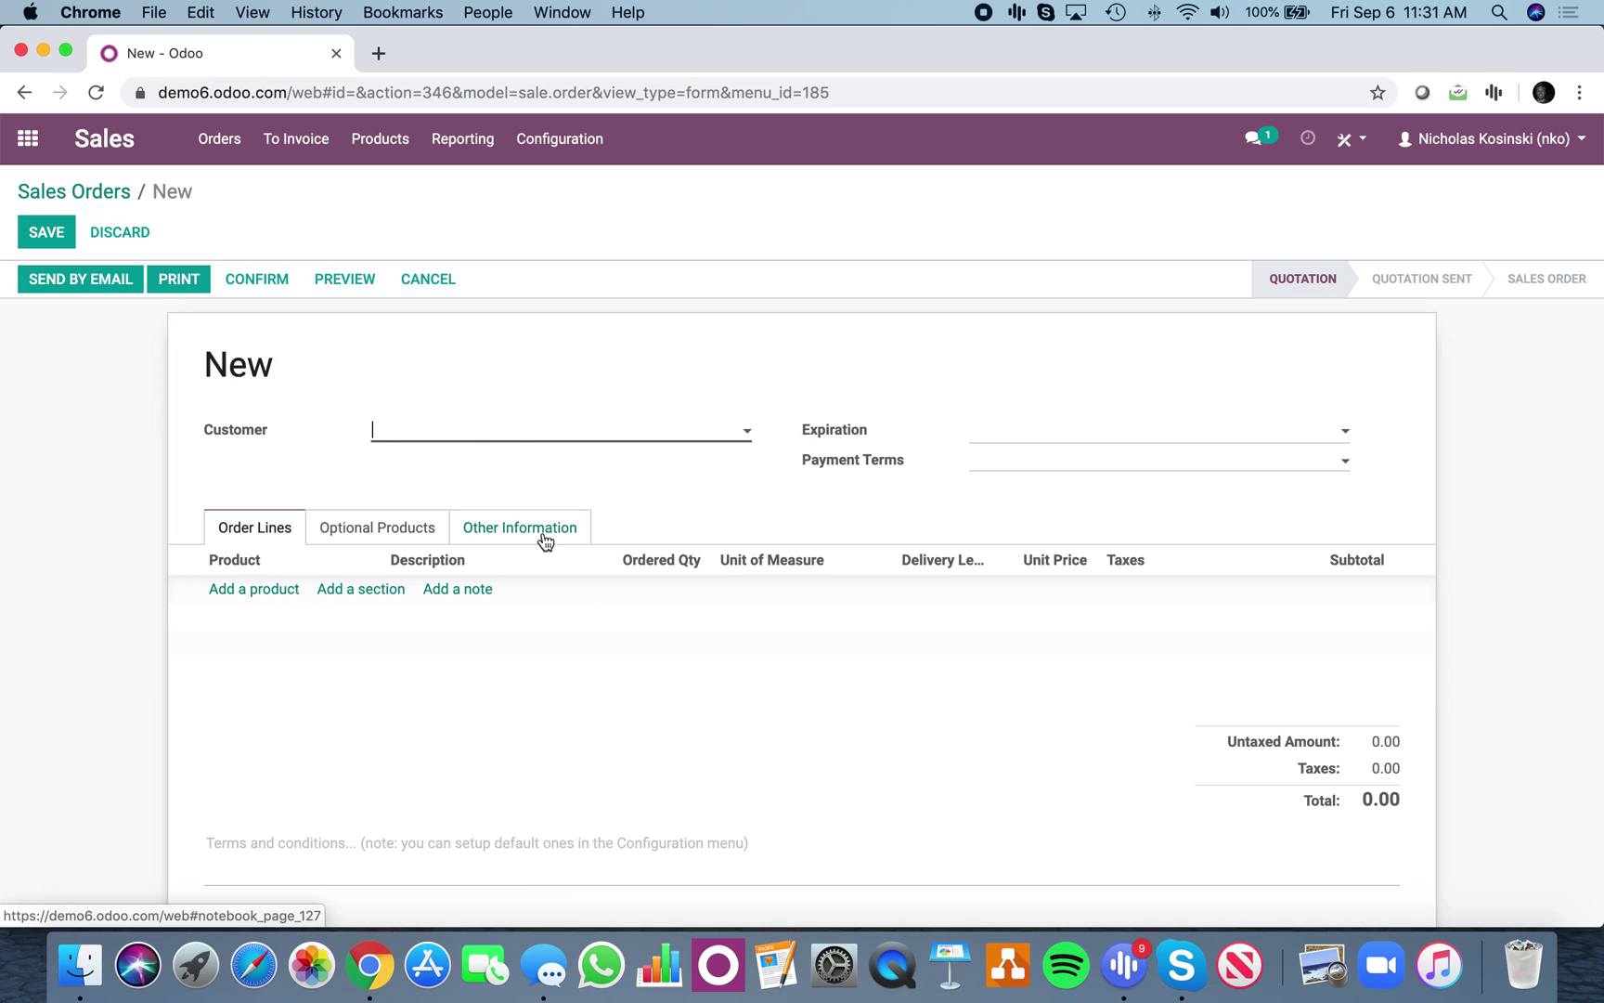
pyautogui.click(506, 434)
pyautogui.write('JOhn Doe')
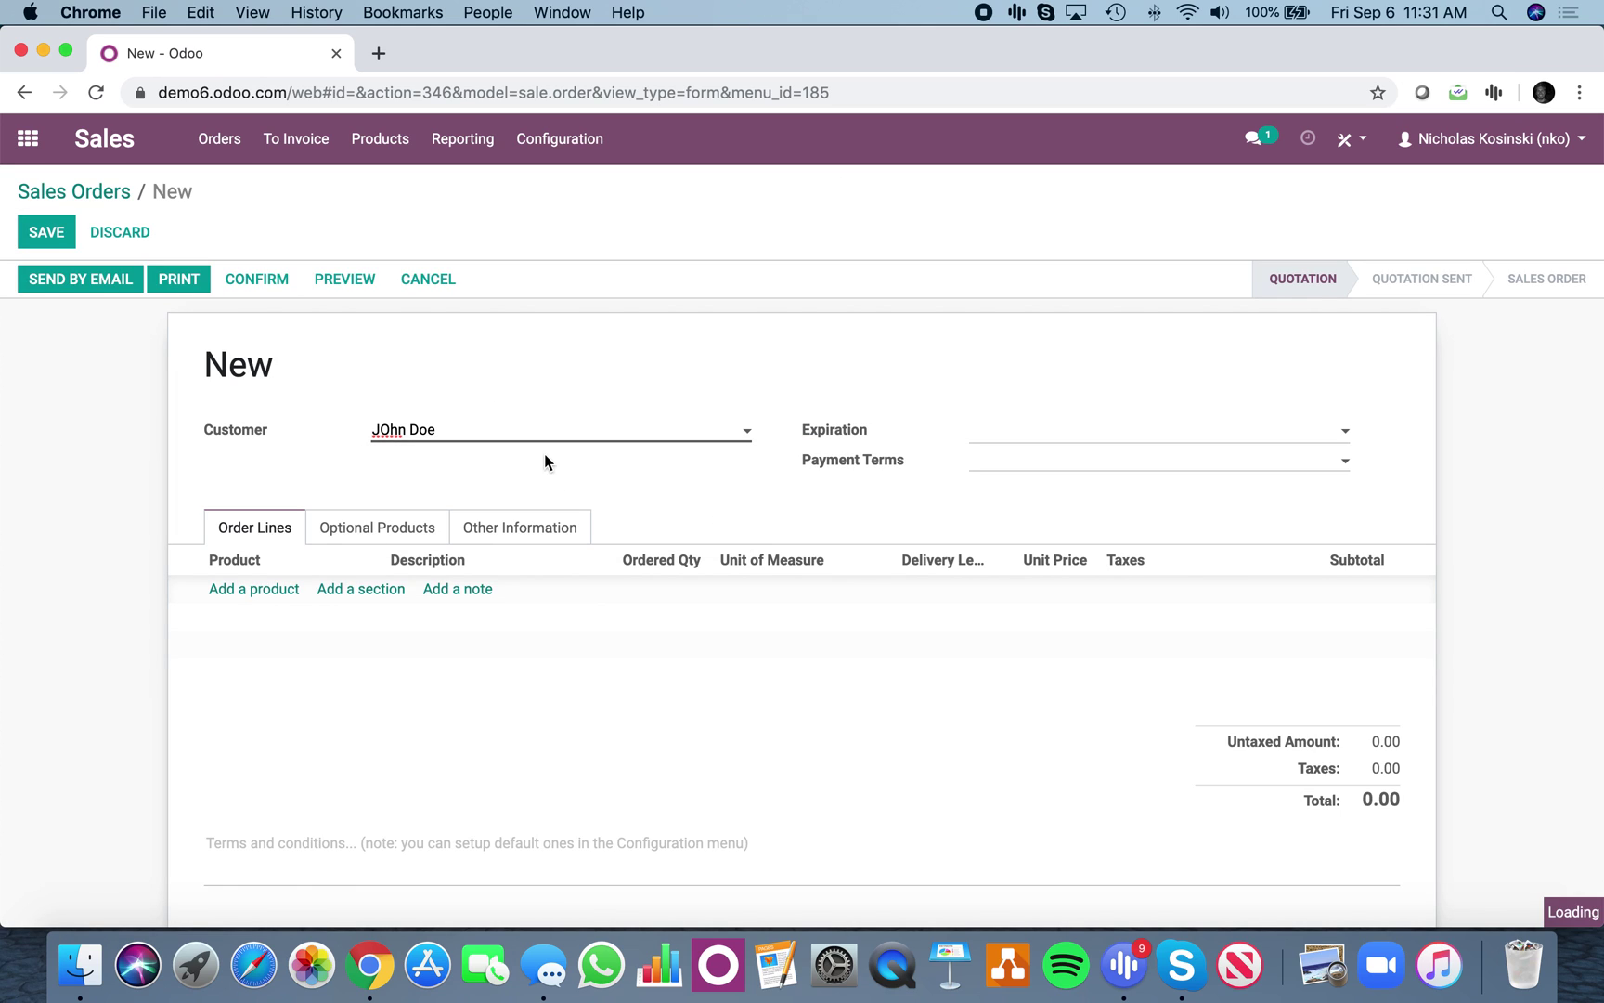
# - Add one Pallet of Product X, save the quotation and confirm it as SO001
pyautogui.click(258, 593)
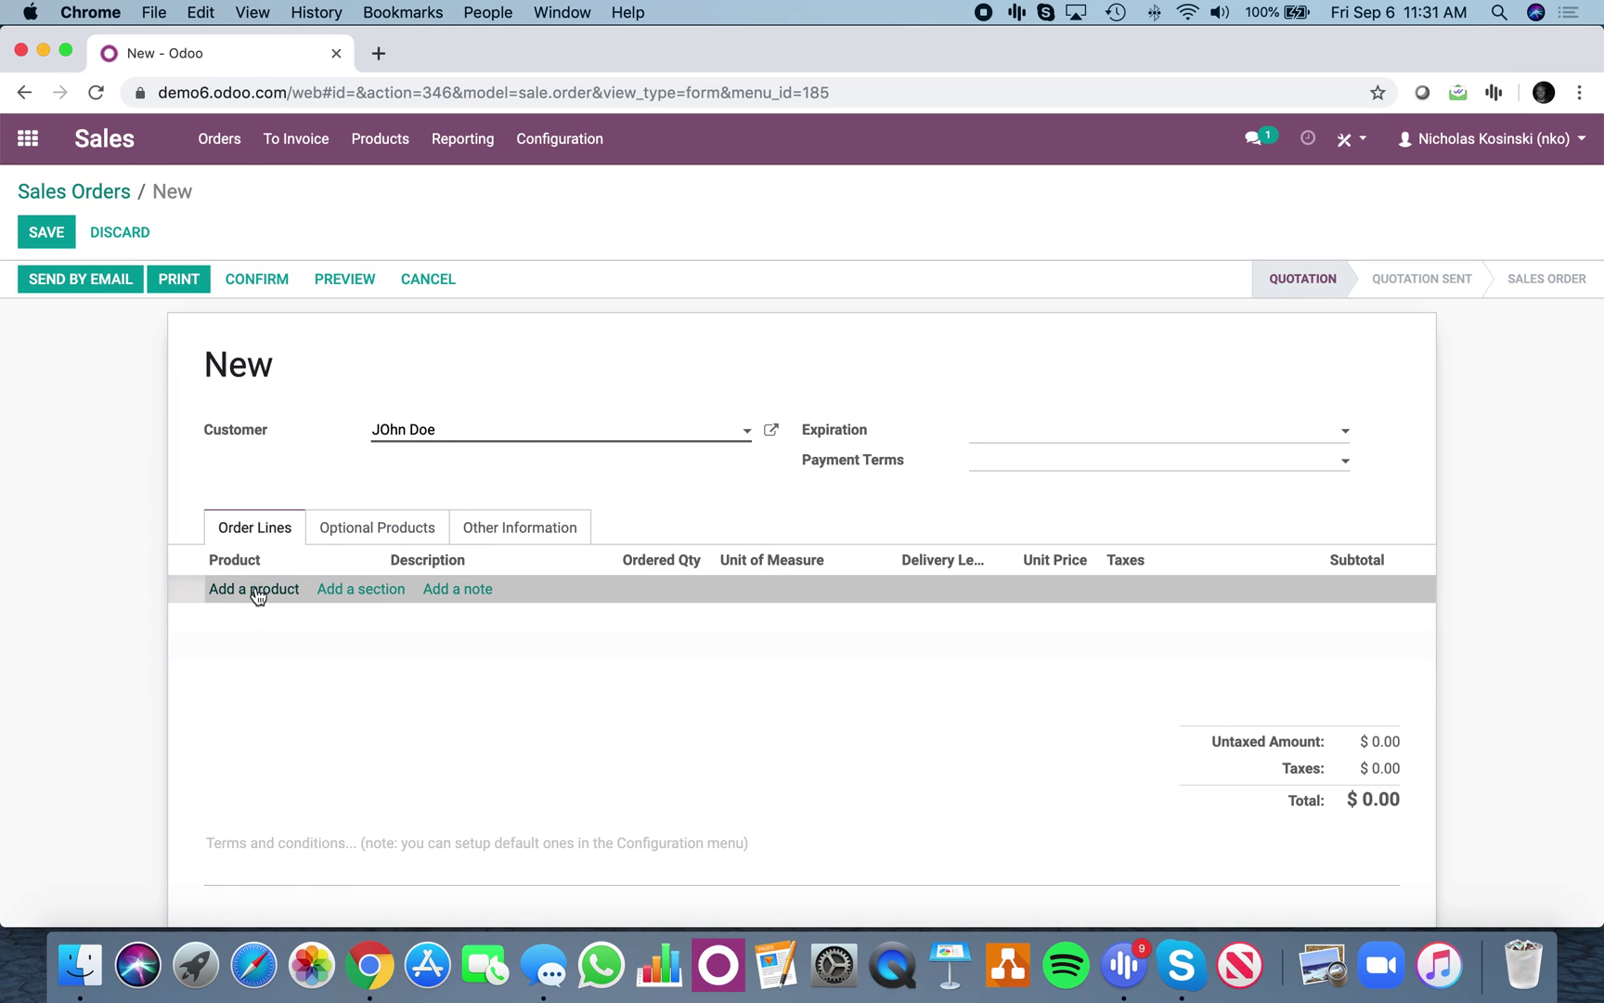
pyautogui.click(258, 619)
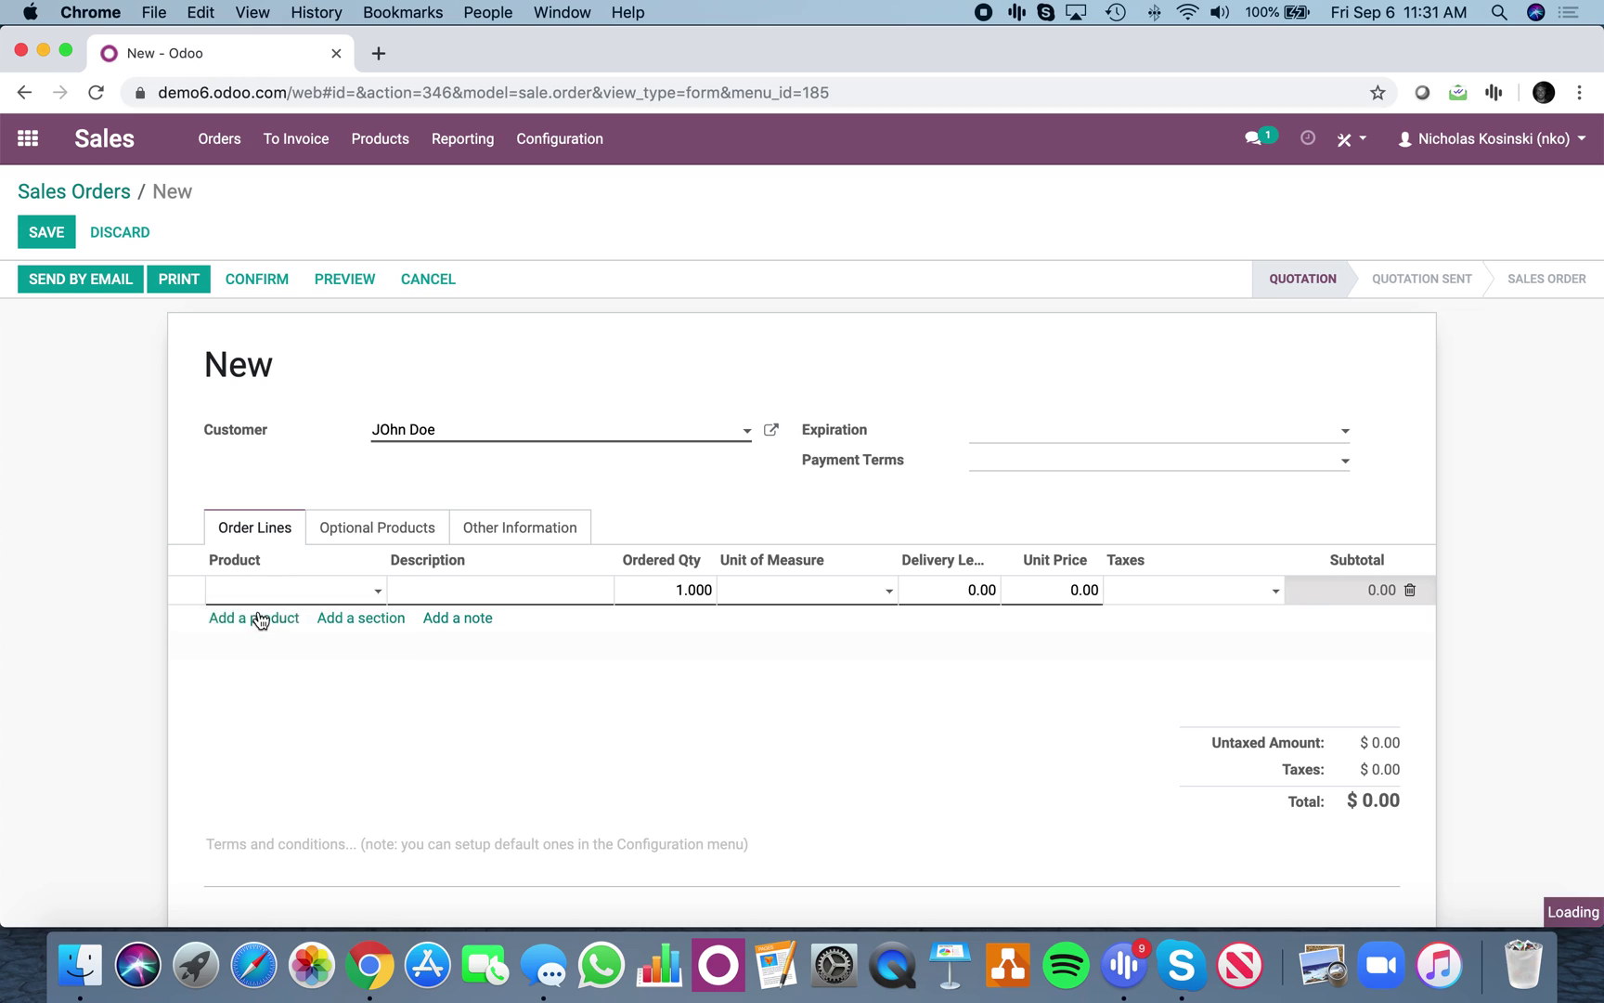
pyautogui.click(863, 606)
pyautogui.click(822, 656)
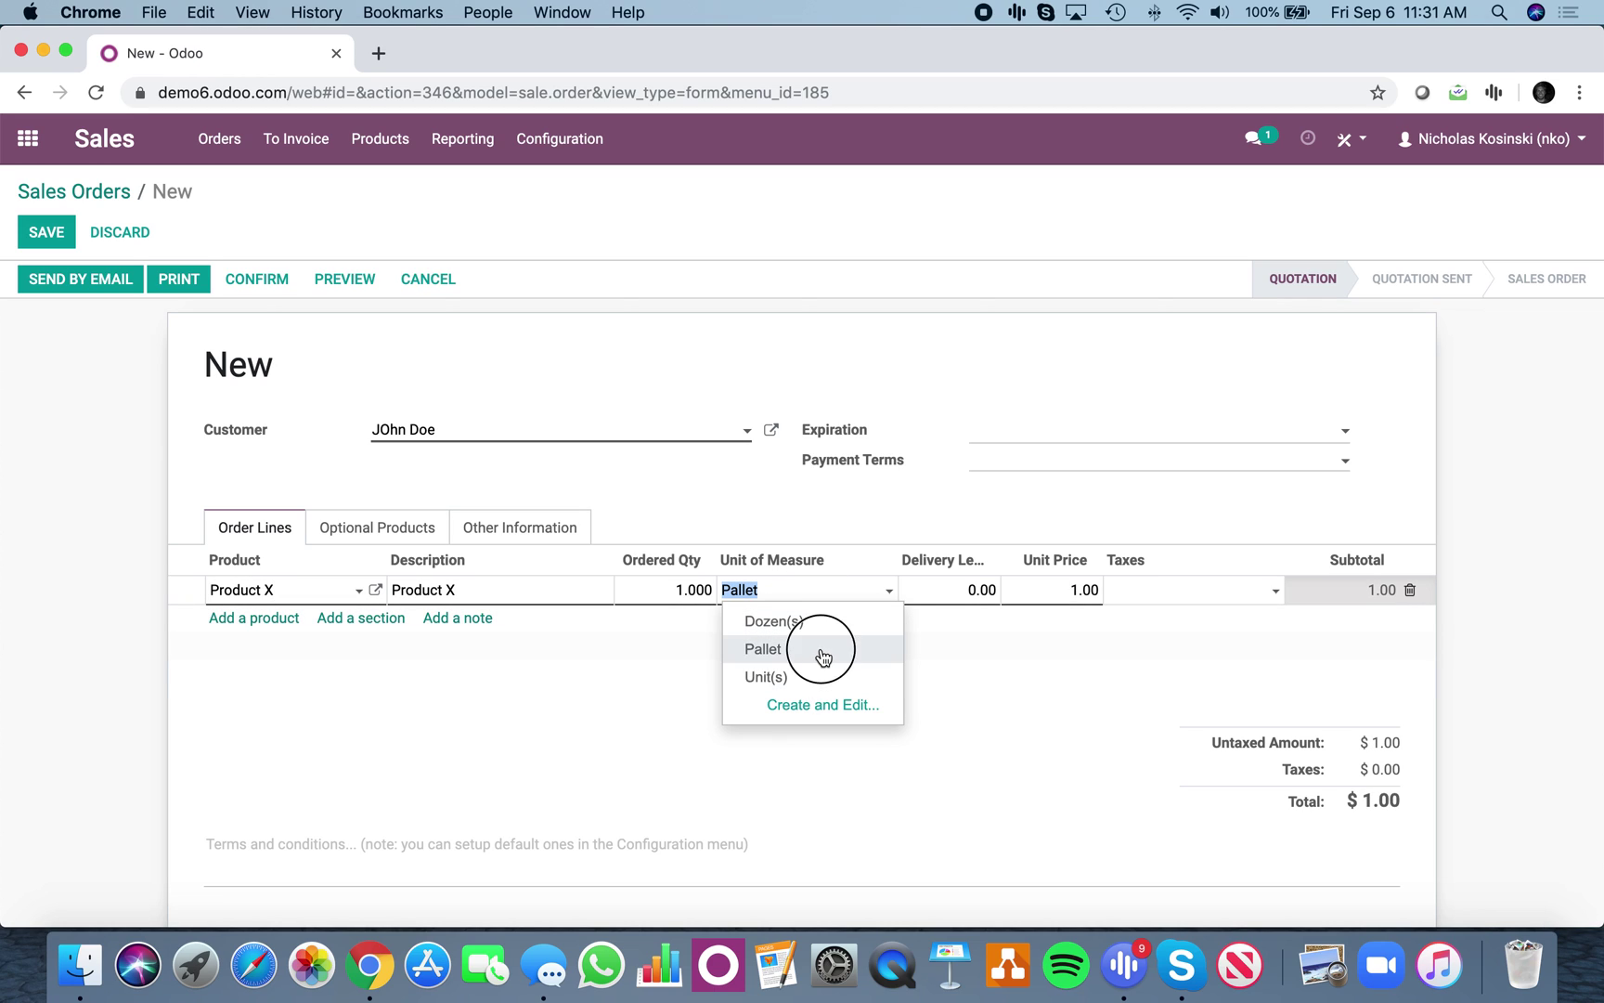
pyautogui.click(79, 522)
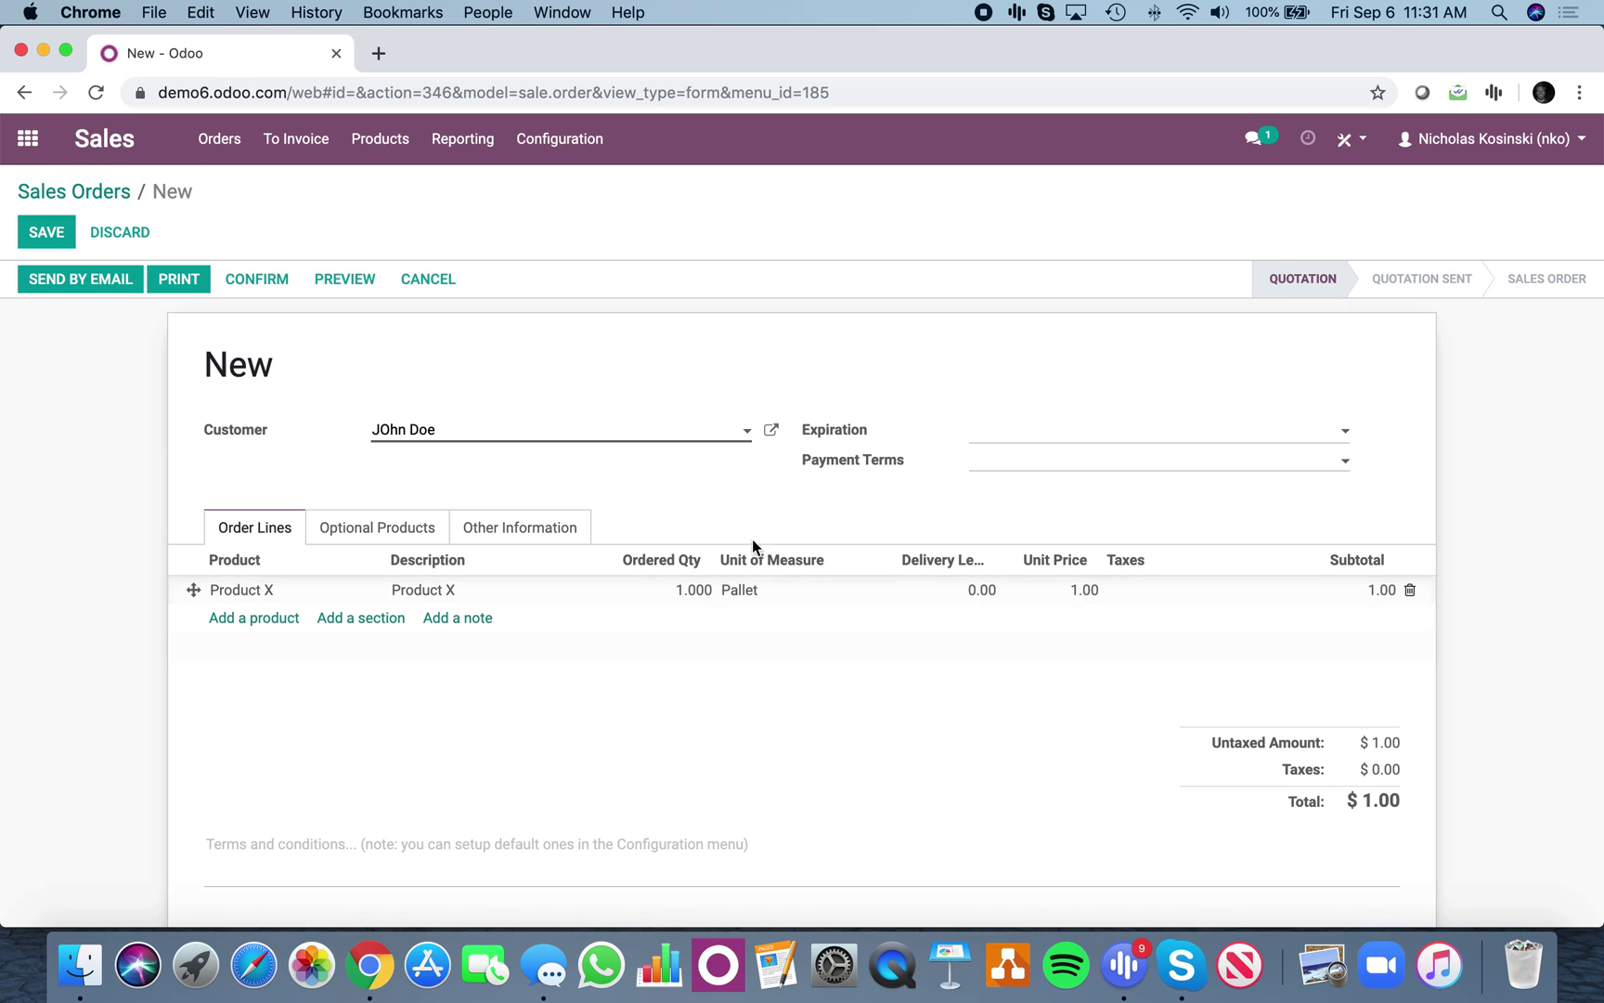
pyautogui.click(55, 237)
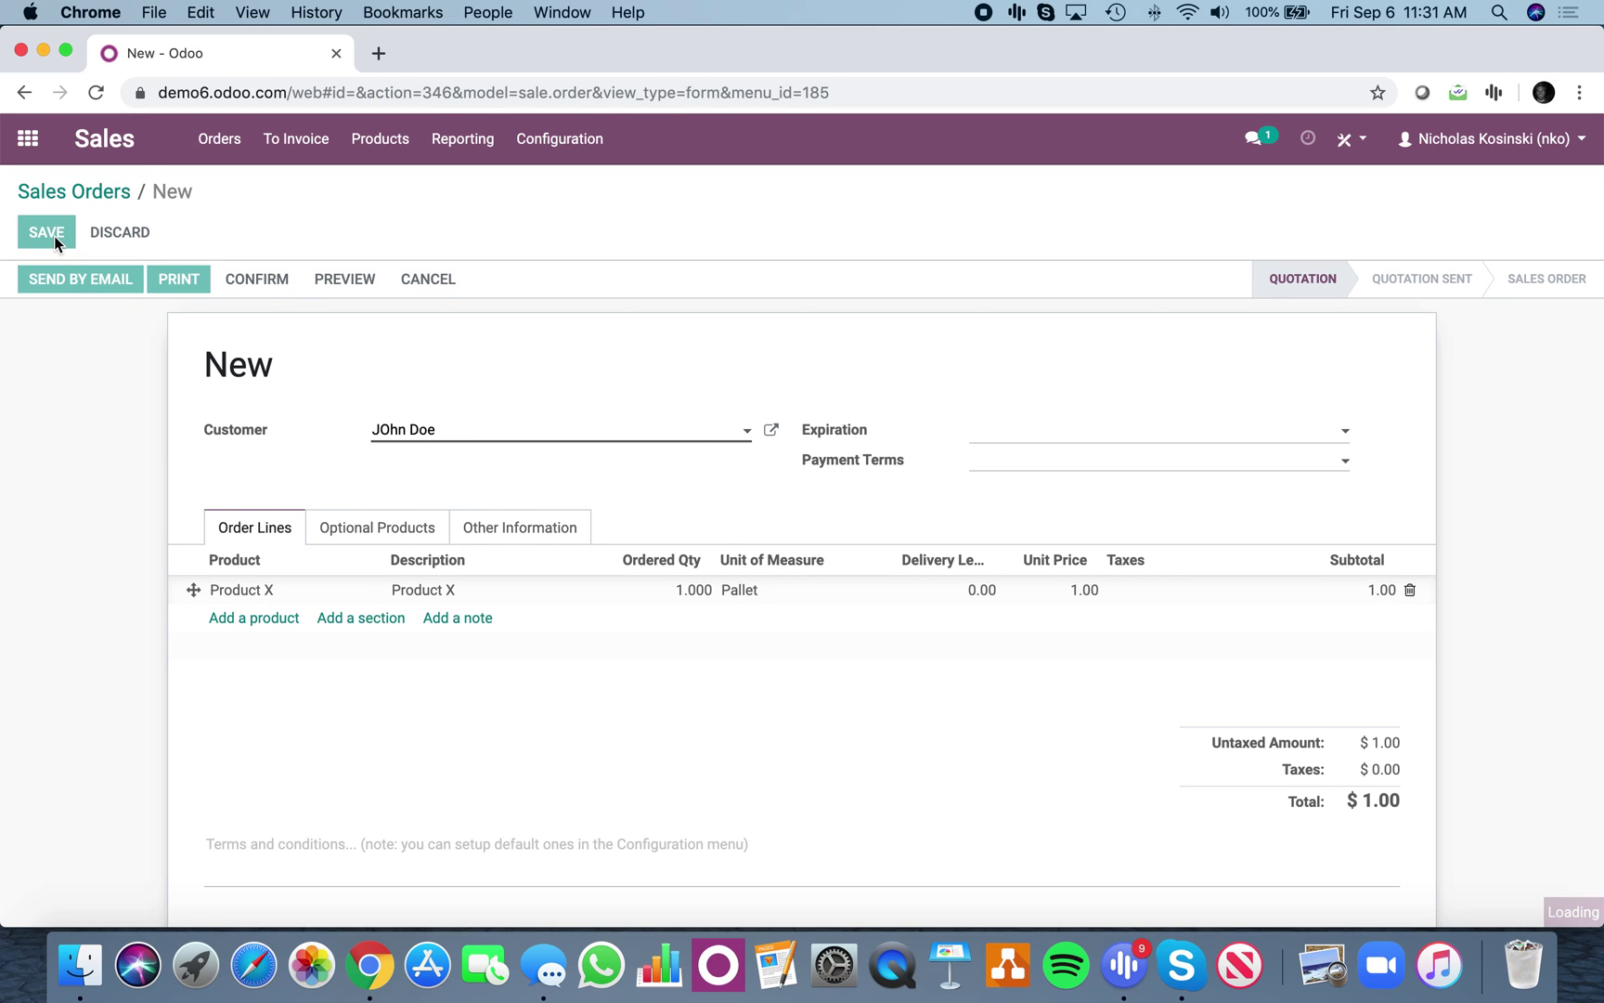
pyautogui.click(257, 278)
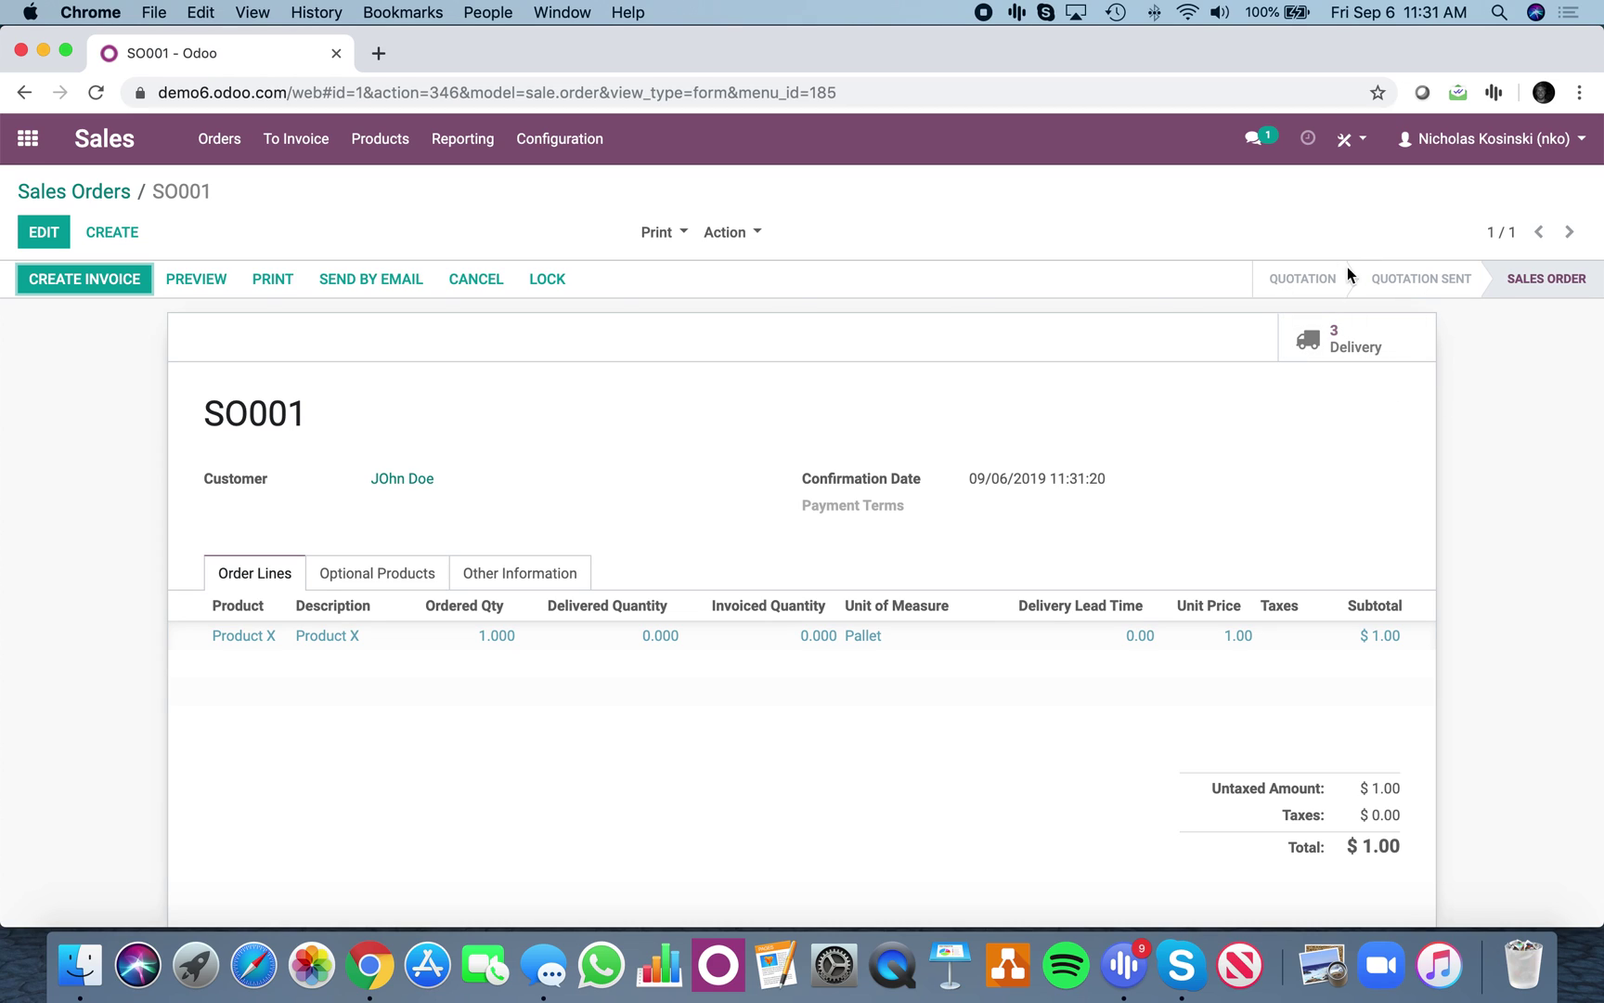
# - Review SO001's pick, pack and ship deliveries, then return to the Inventory Overview
pyautogui.click(1381, 353)
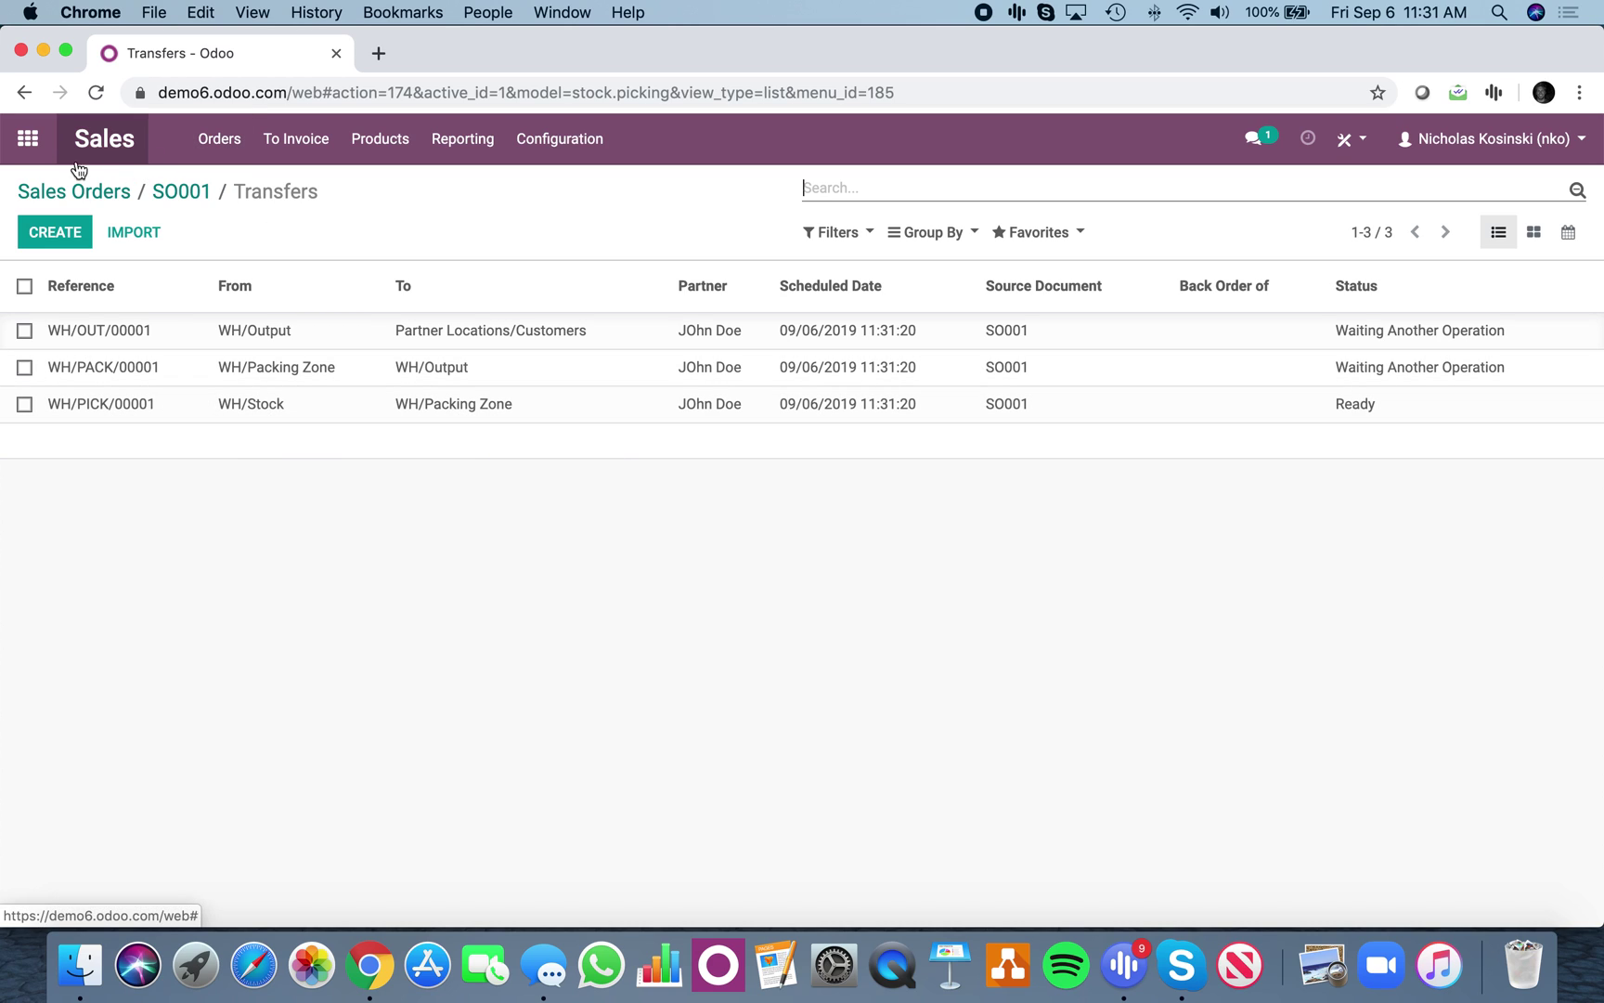
pyautogui.click(27, 139)
pyautogui.click(722, 433)
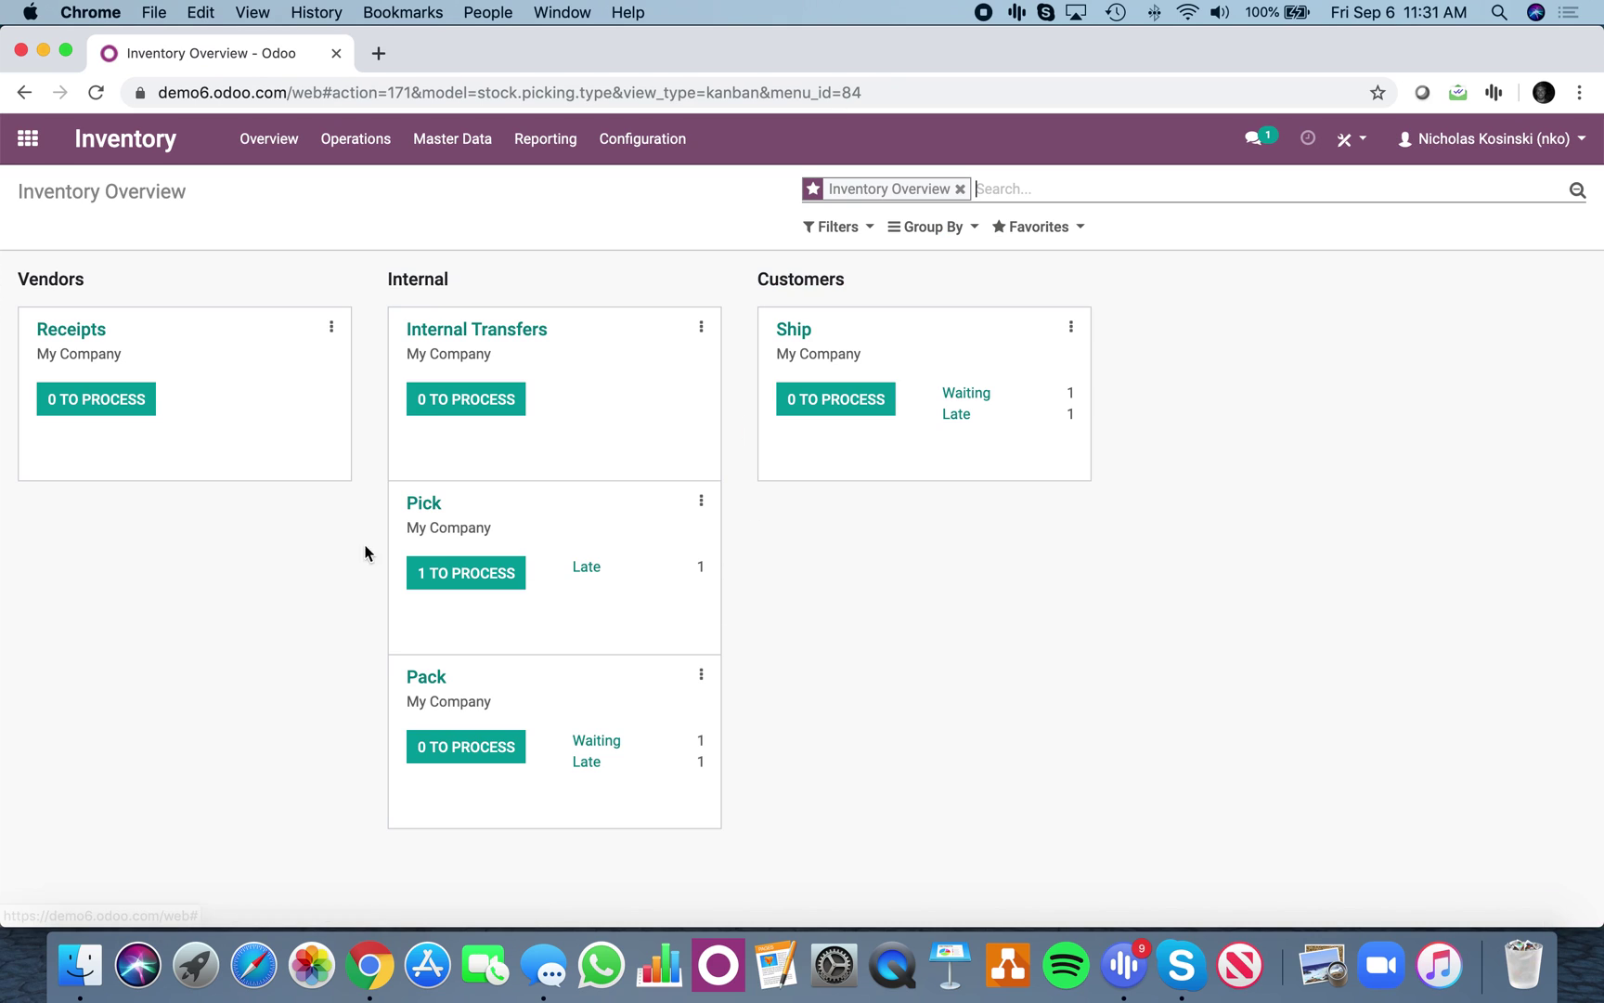
# - Open the waiting WH/PICK/00001 pick transfer and its Product X line
pyautogui.click(510, 589)
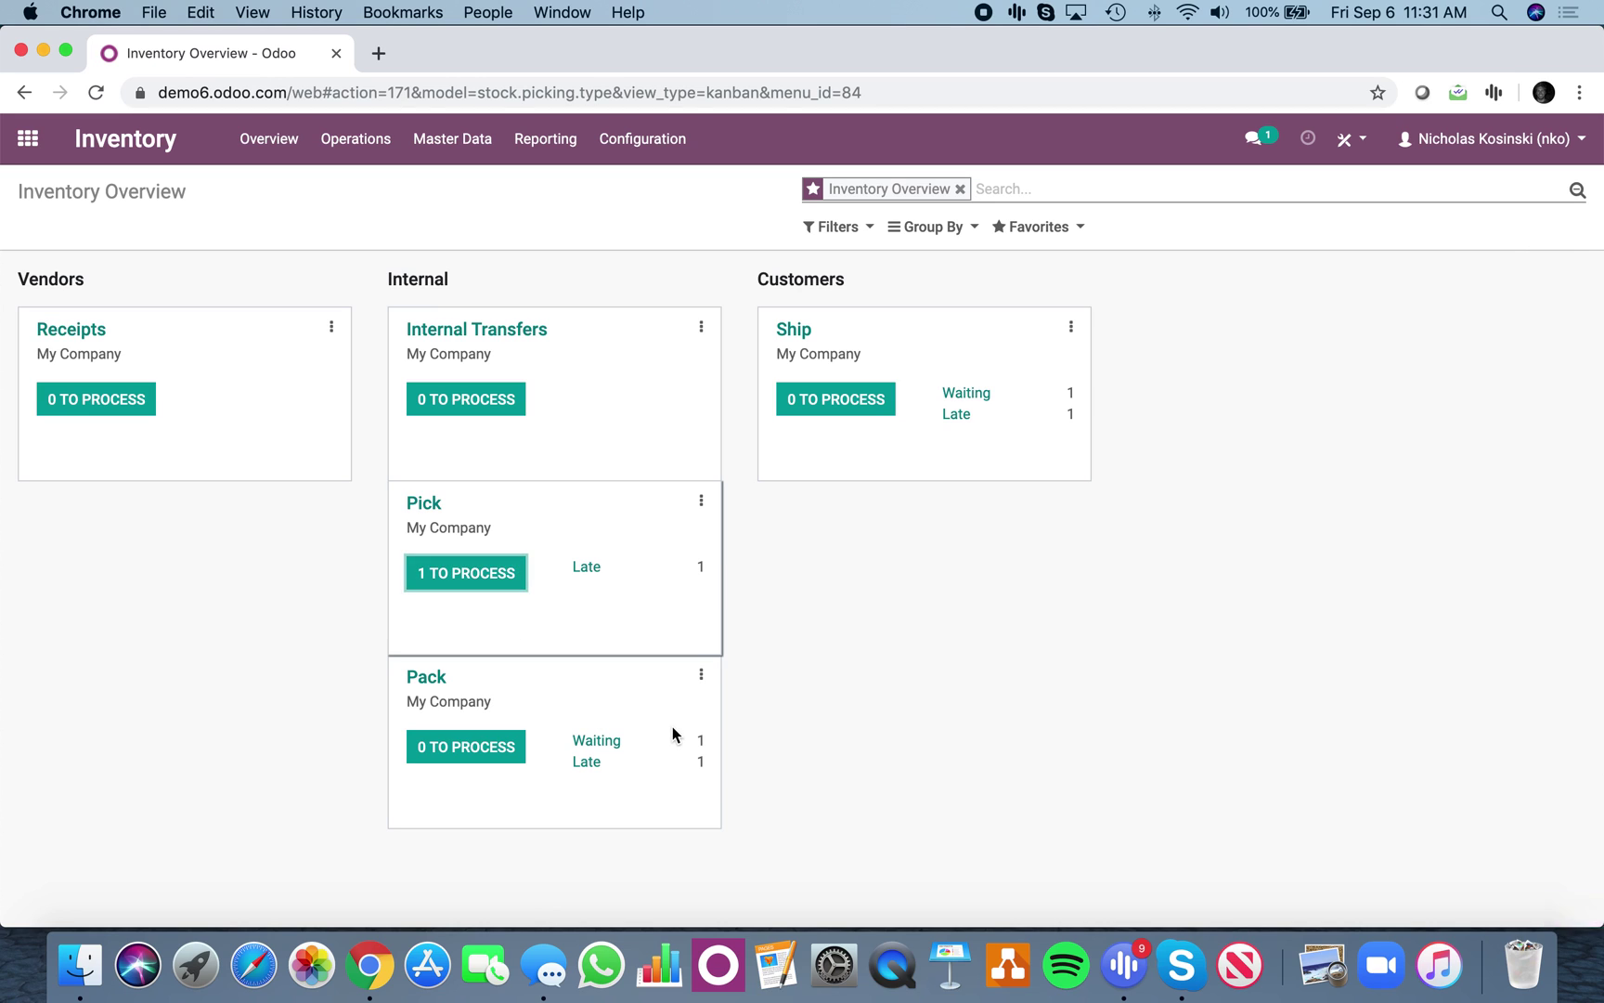
pyautogui.click(481, 338)
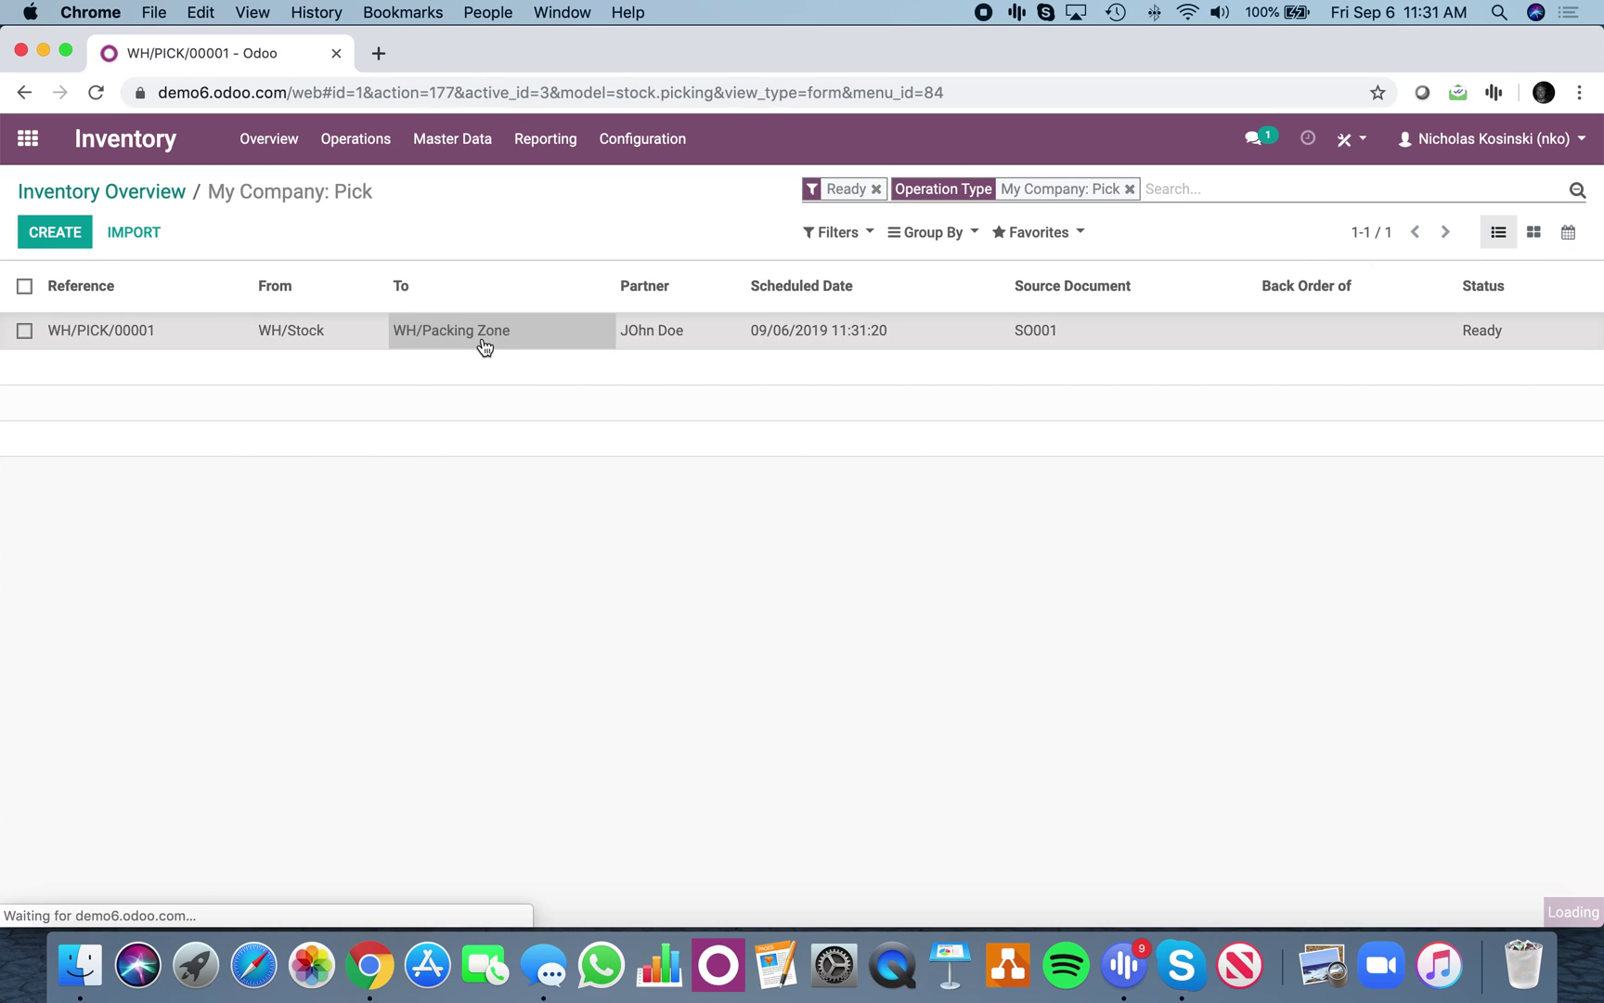
pyautogui.click(43, 232)
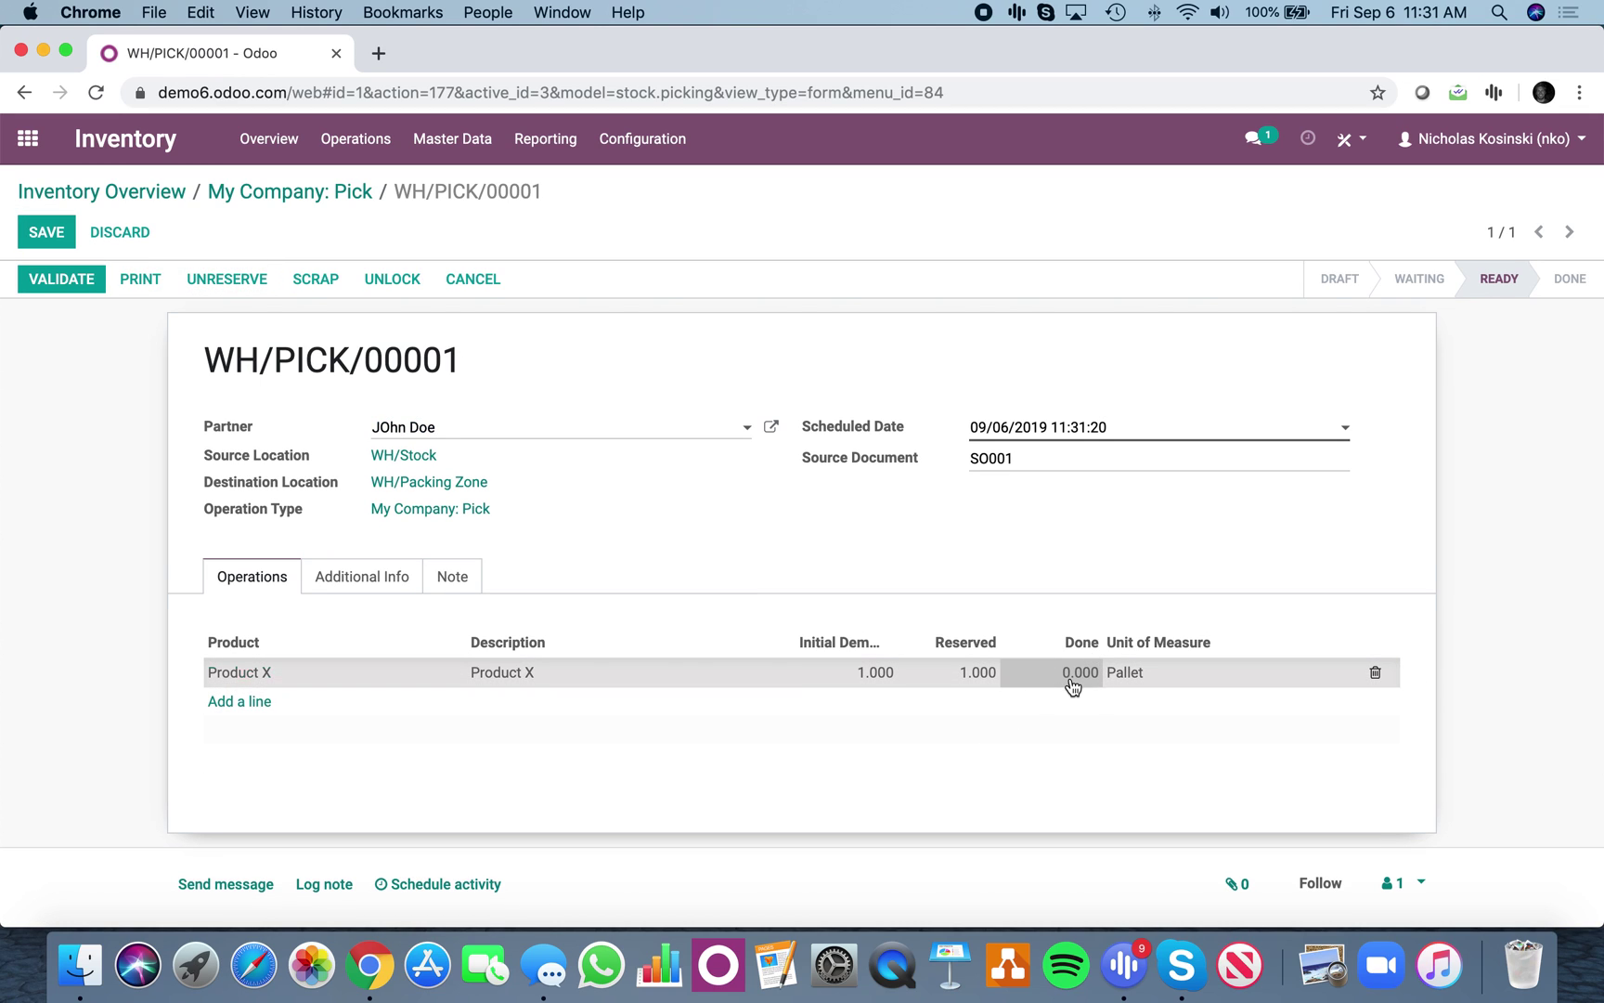
pyautogui.click(1069, 676)
pyautogui.click(68, 229)
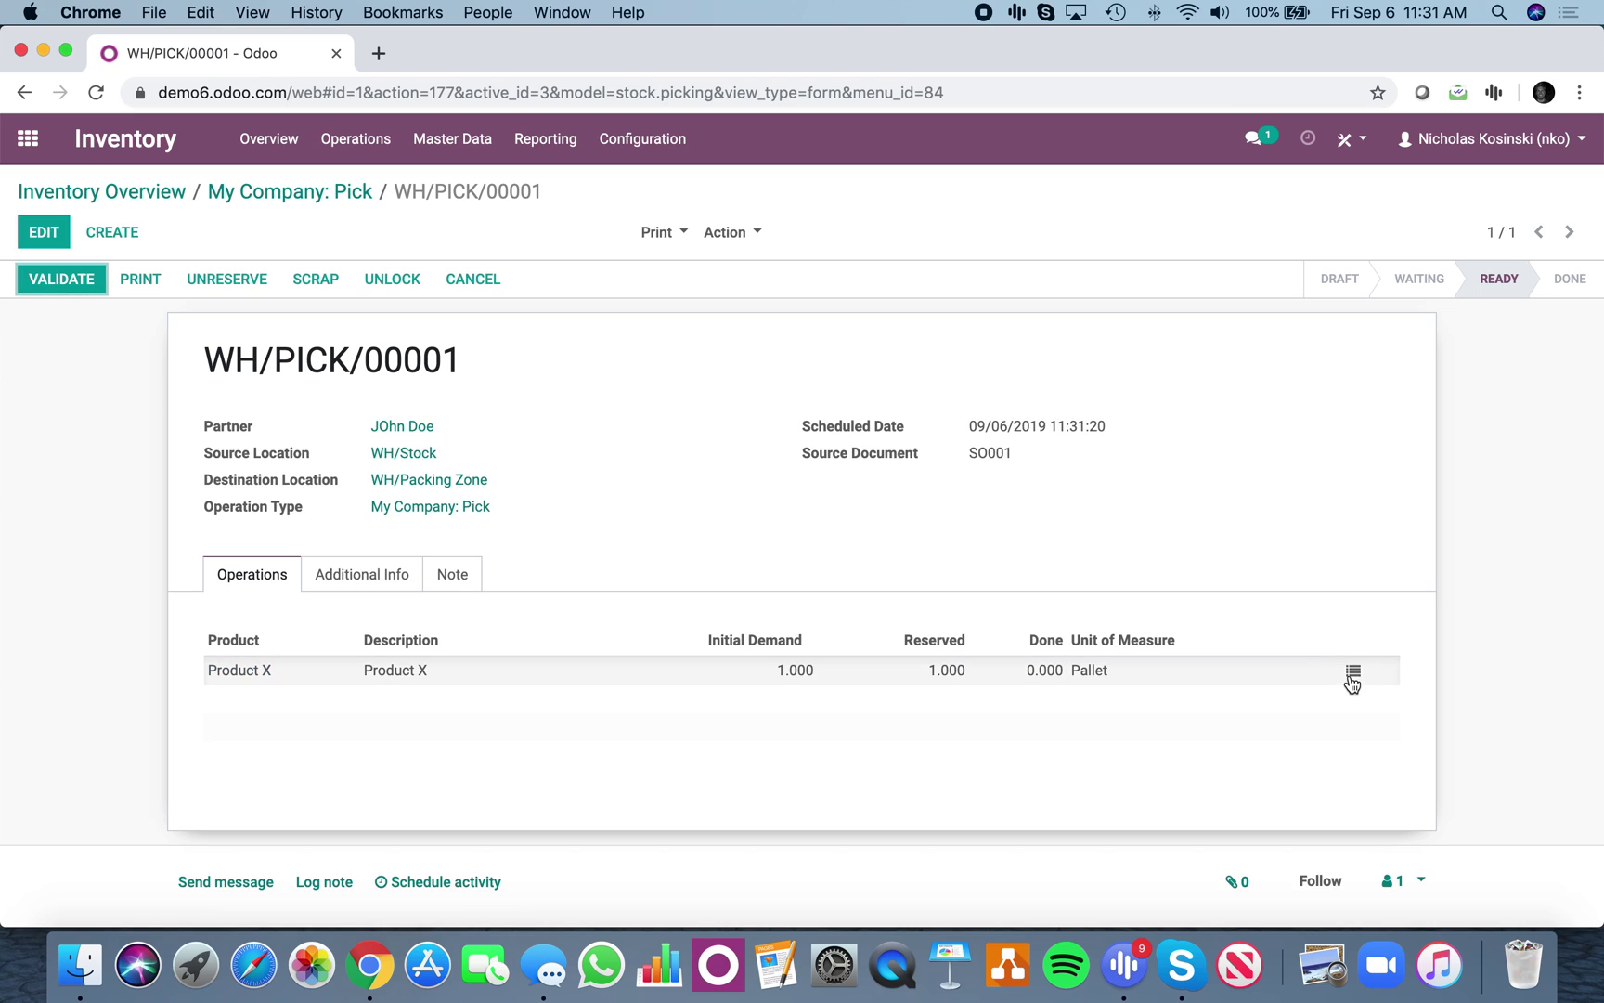
# - Enter a done quantity in Detailed Operations, try validating, and cancel the transfer prompt
pyautogui.click(1353, 671)
pyautogui.click(999, 408)
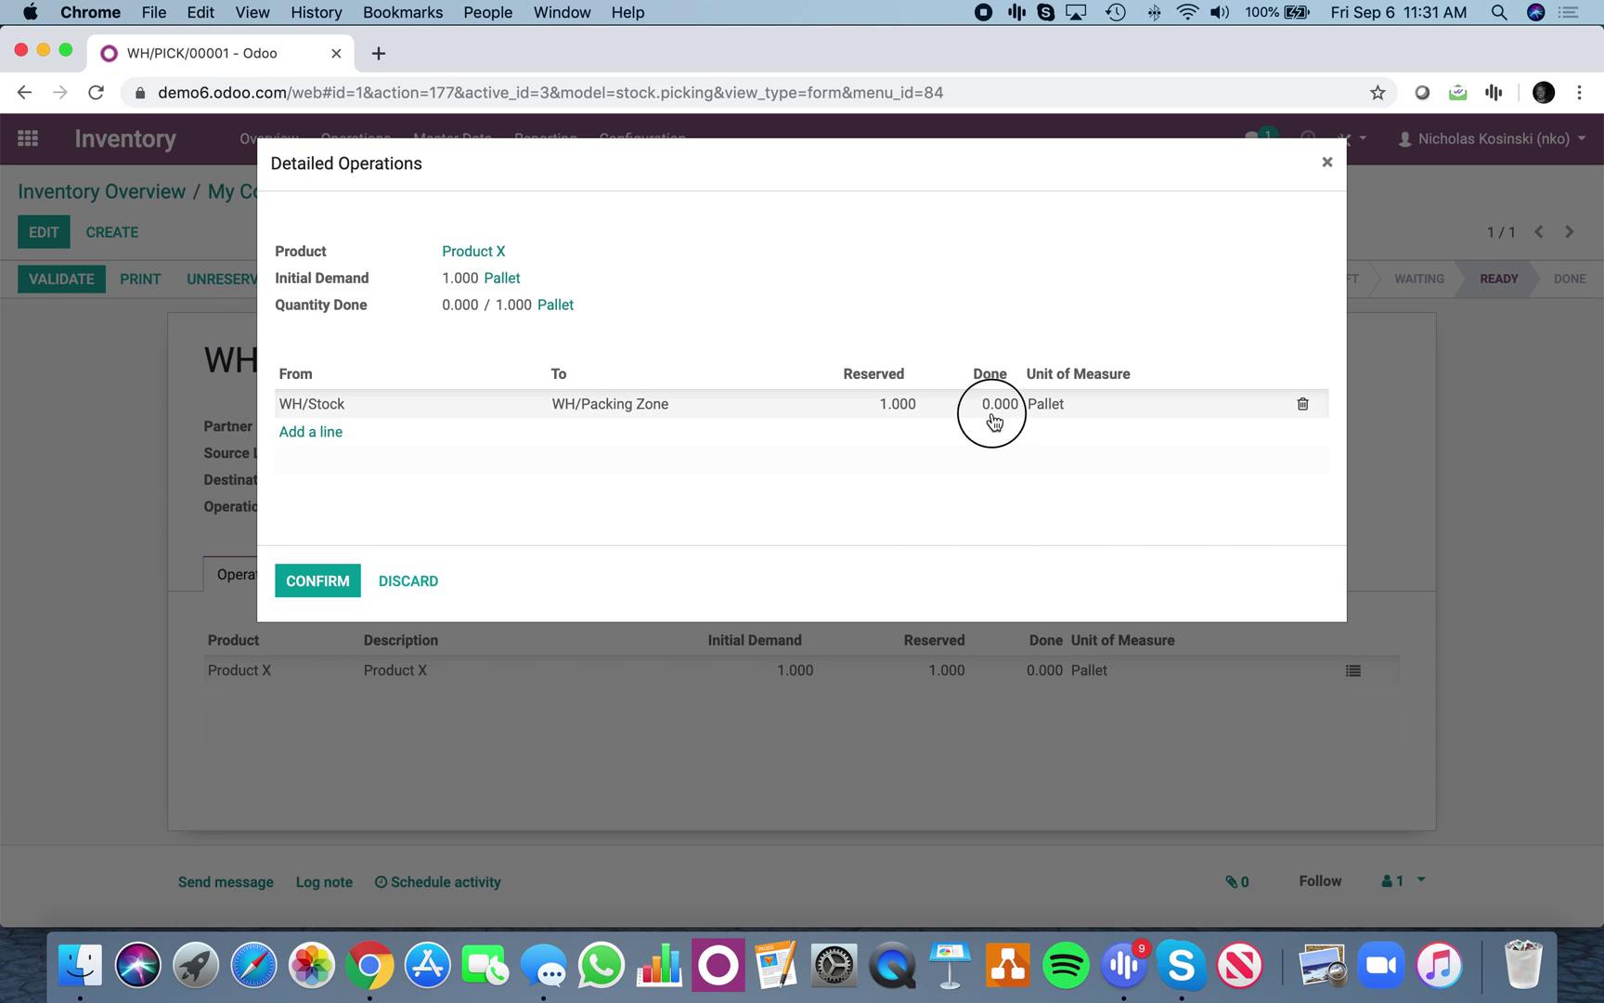
pyautogui.write('1')
pyautogui.click(977, 406)
pyautogui.write('0')
pyautogui.click(317, 580)
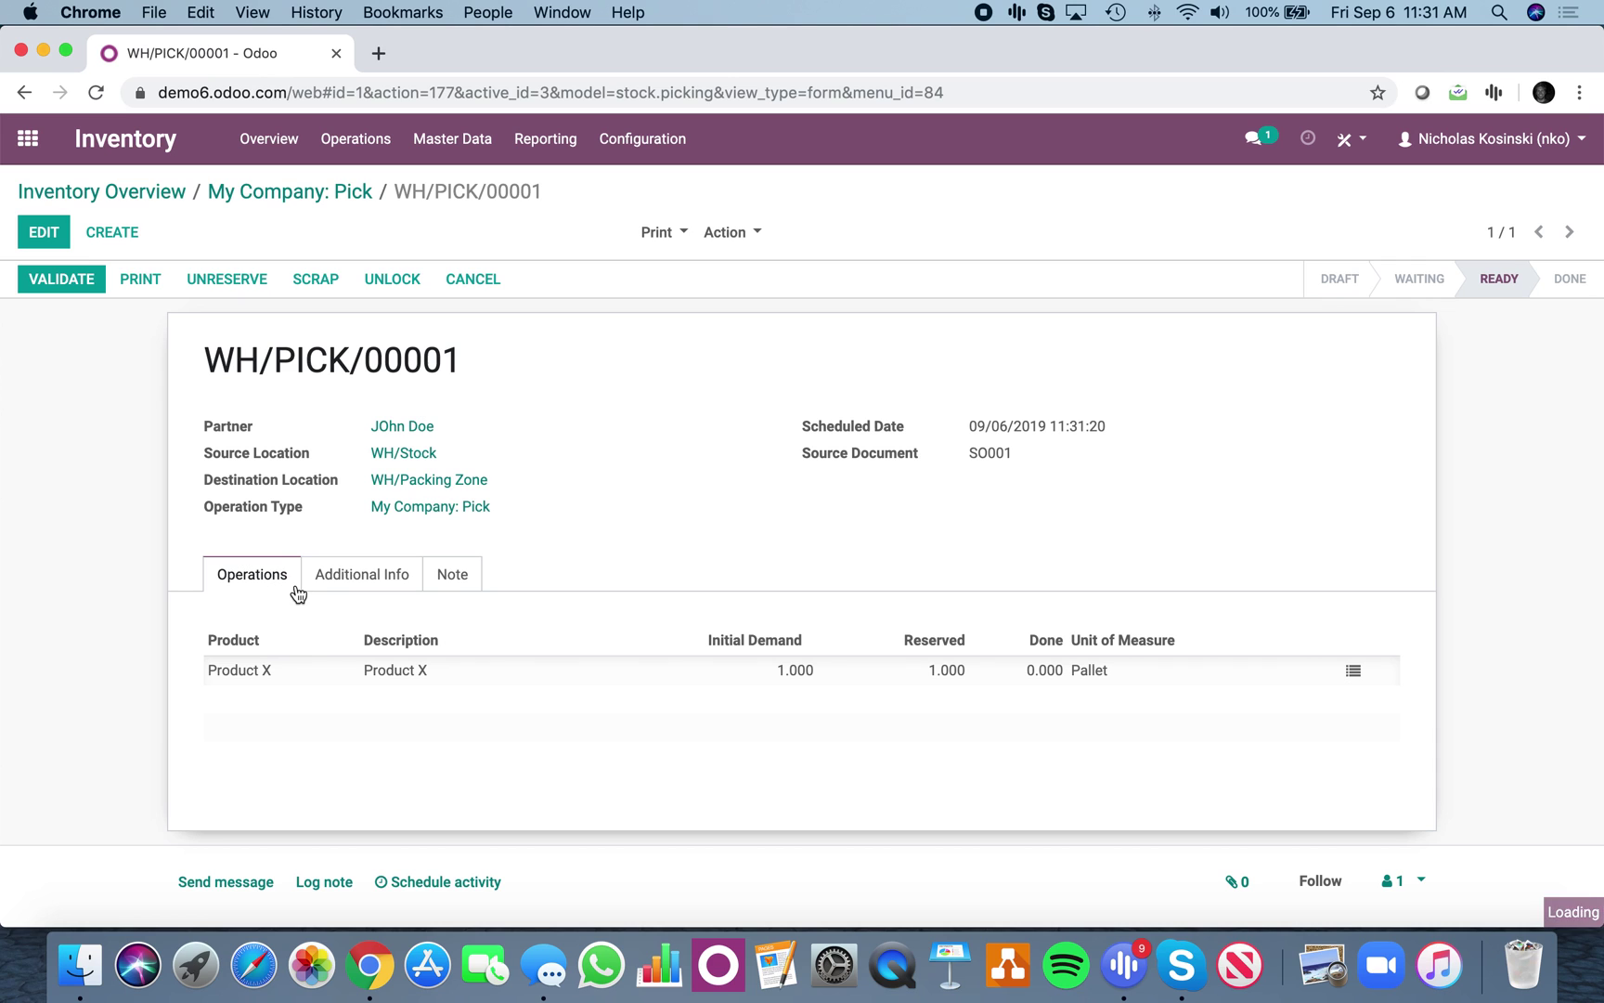
pyautogui.click(62, 279)
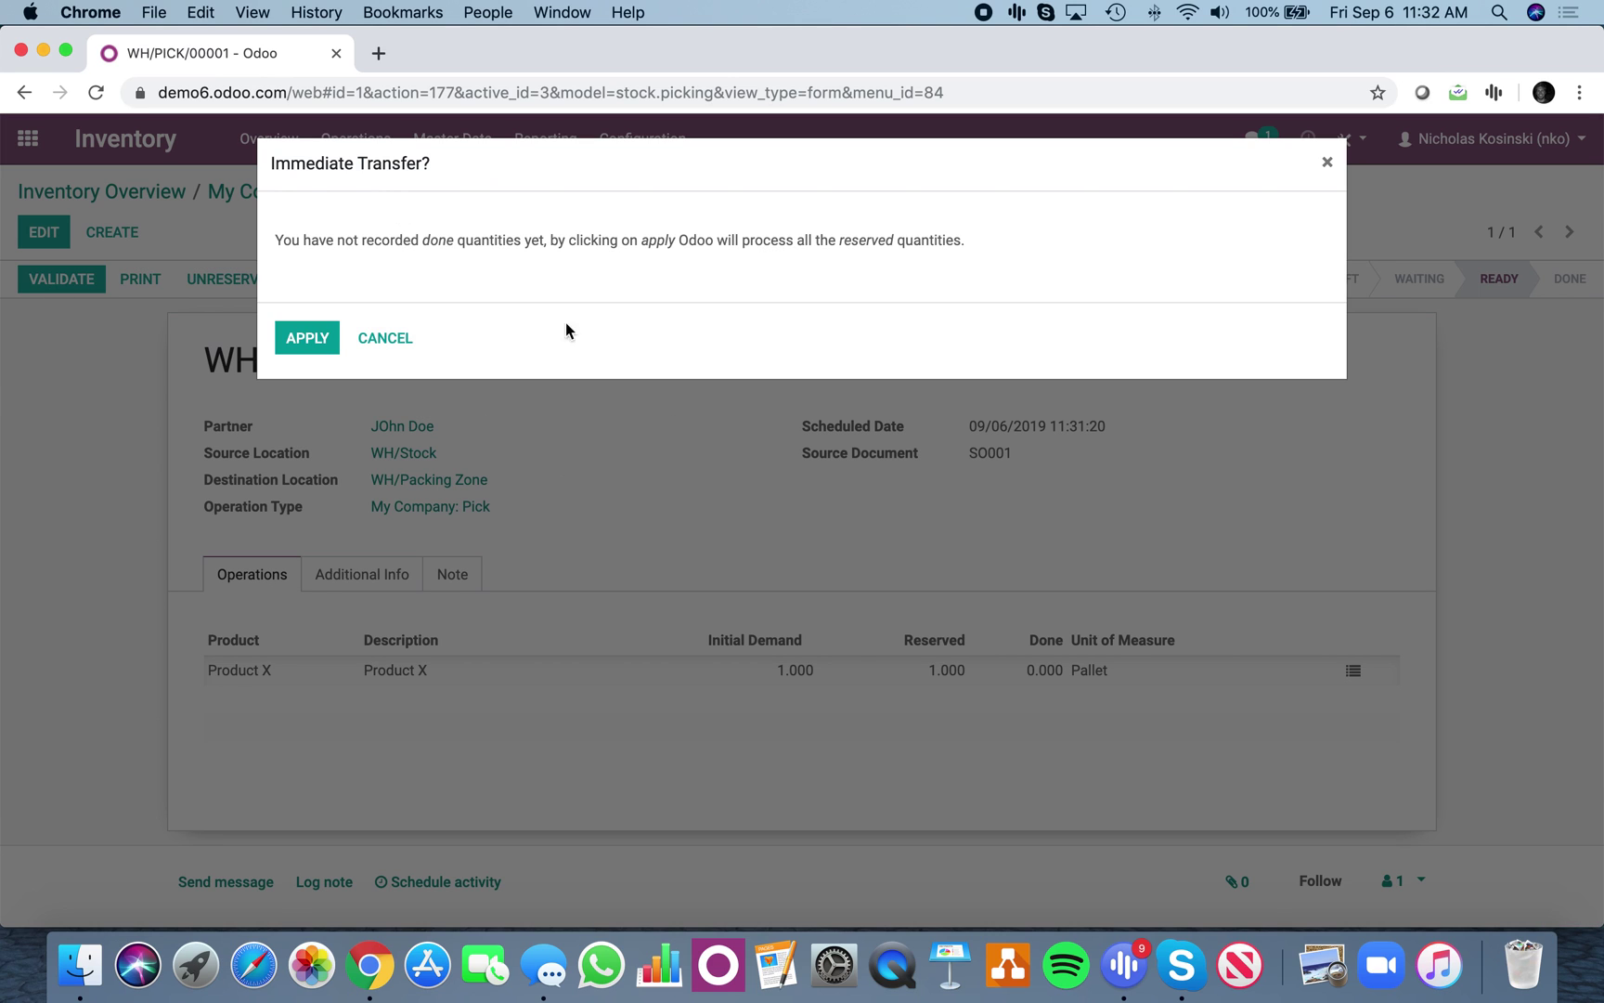
pyautogui.click(384, 339)
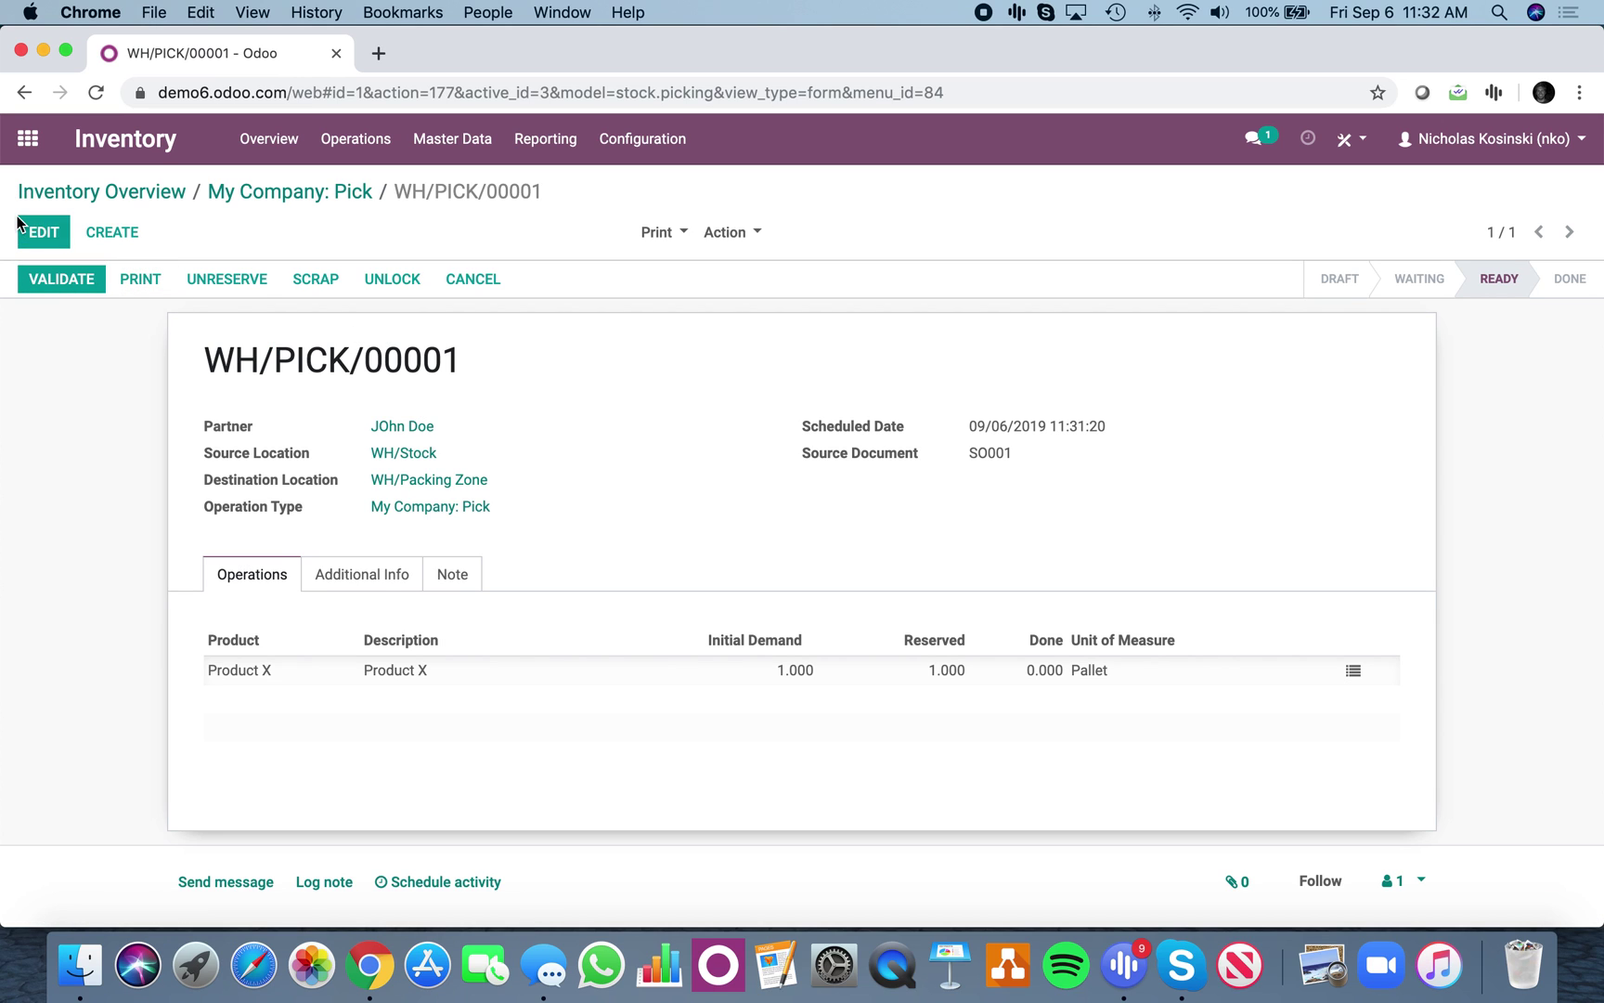
# - Validate the pick with 0.500 pallet done, then dismiss the backorder prompt
pyautogui.click(38, 232)
pyautogui.click(1077, 668)
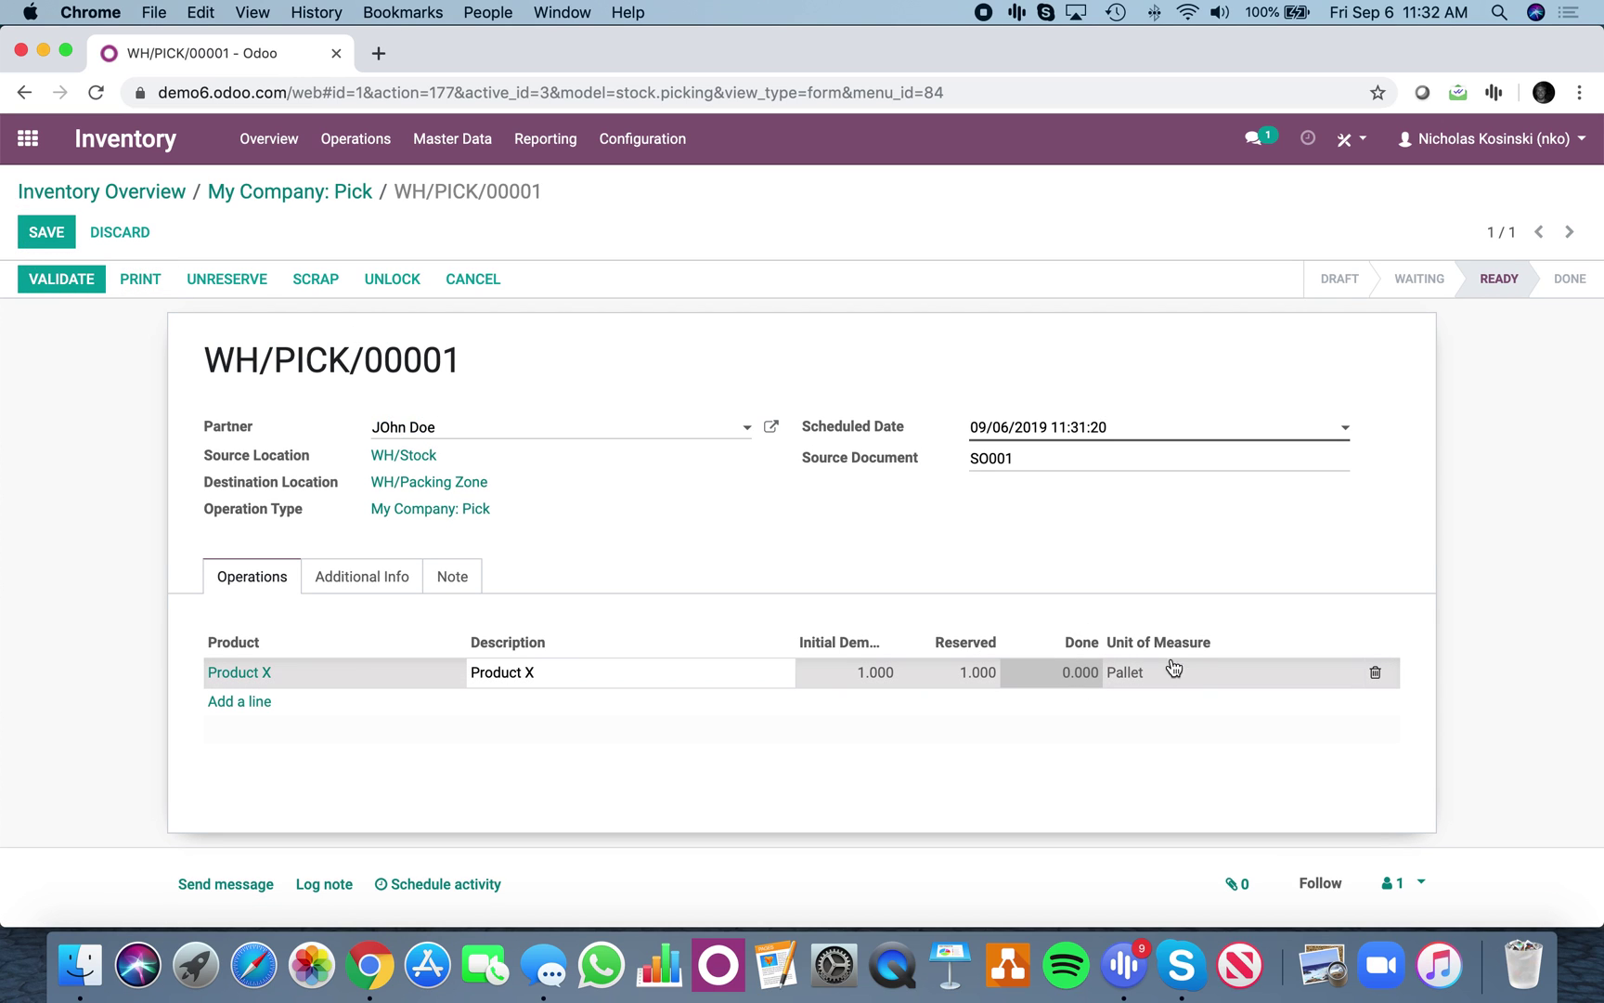
pyautogui.click(47, 232)
pyautogui.click(1353, 669)
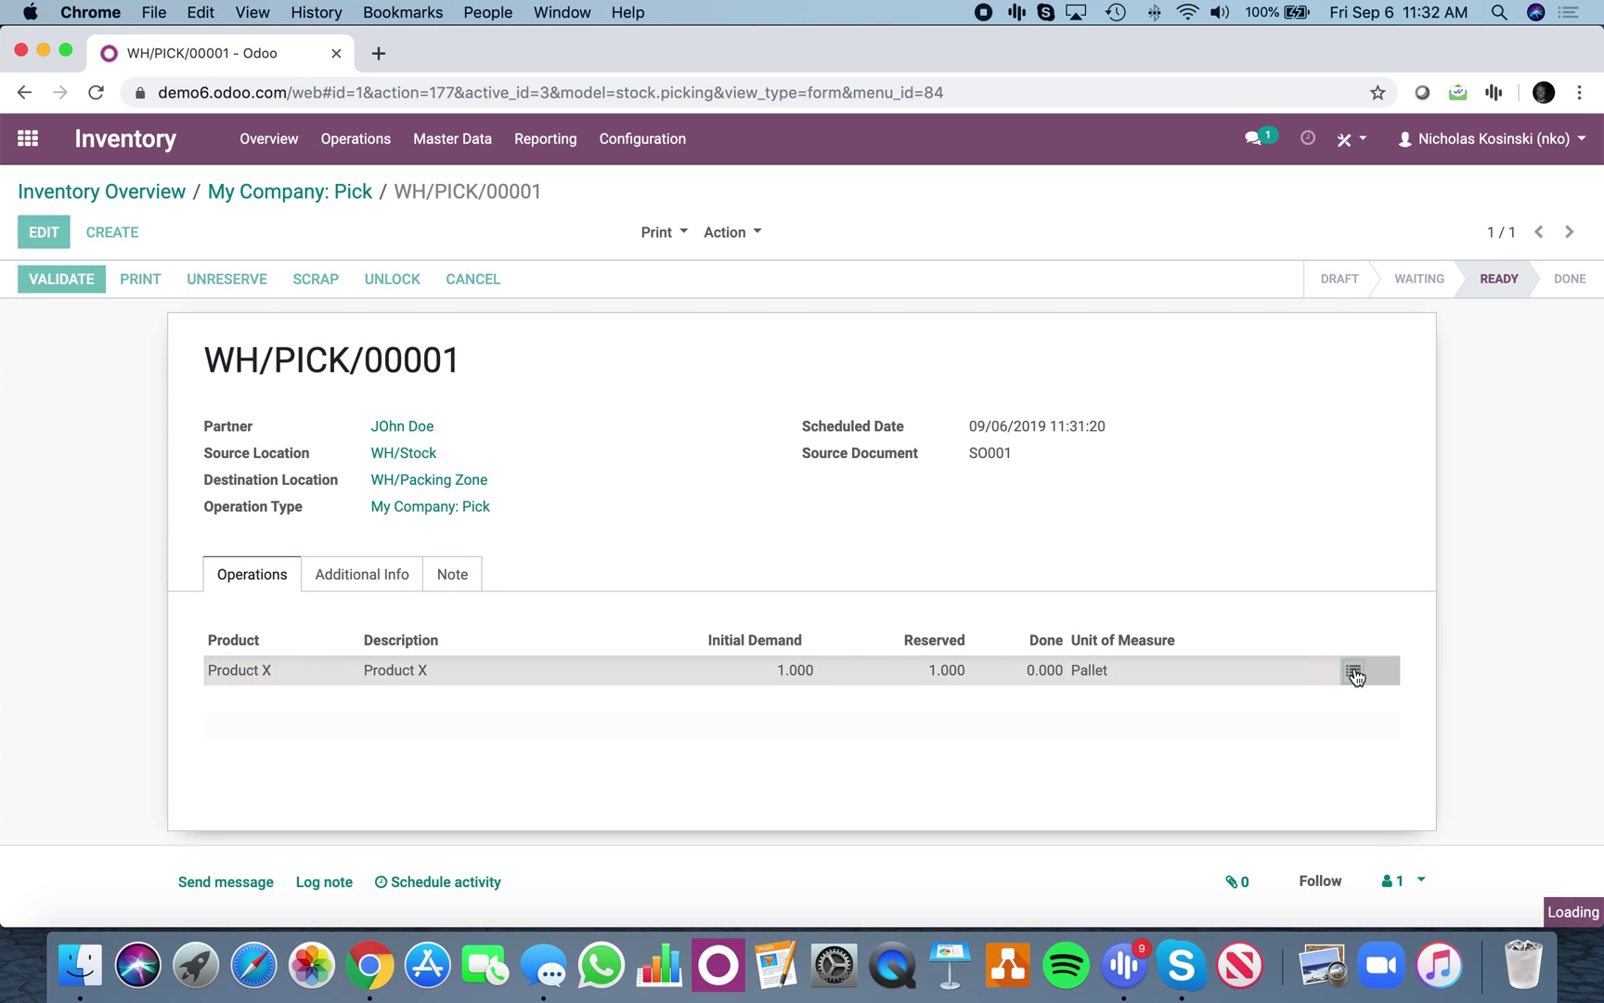
pyautogui.click(897, 405)
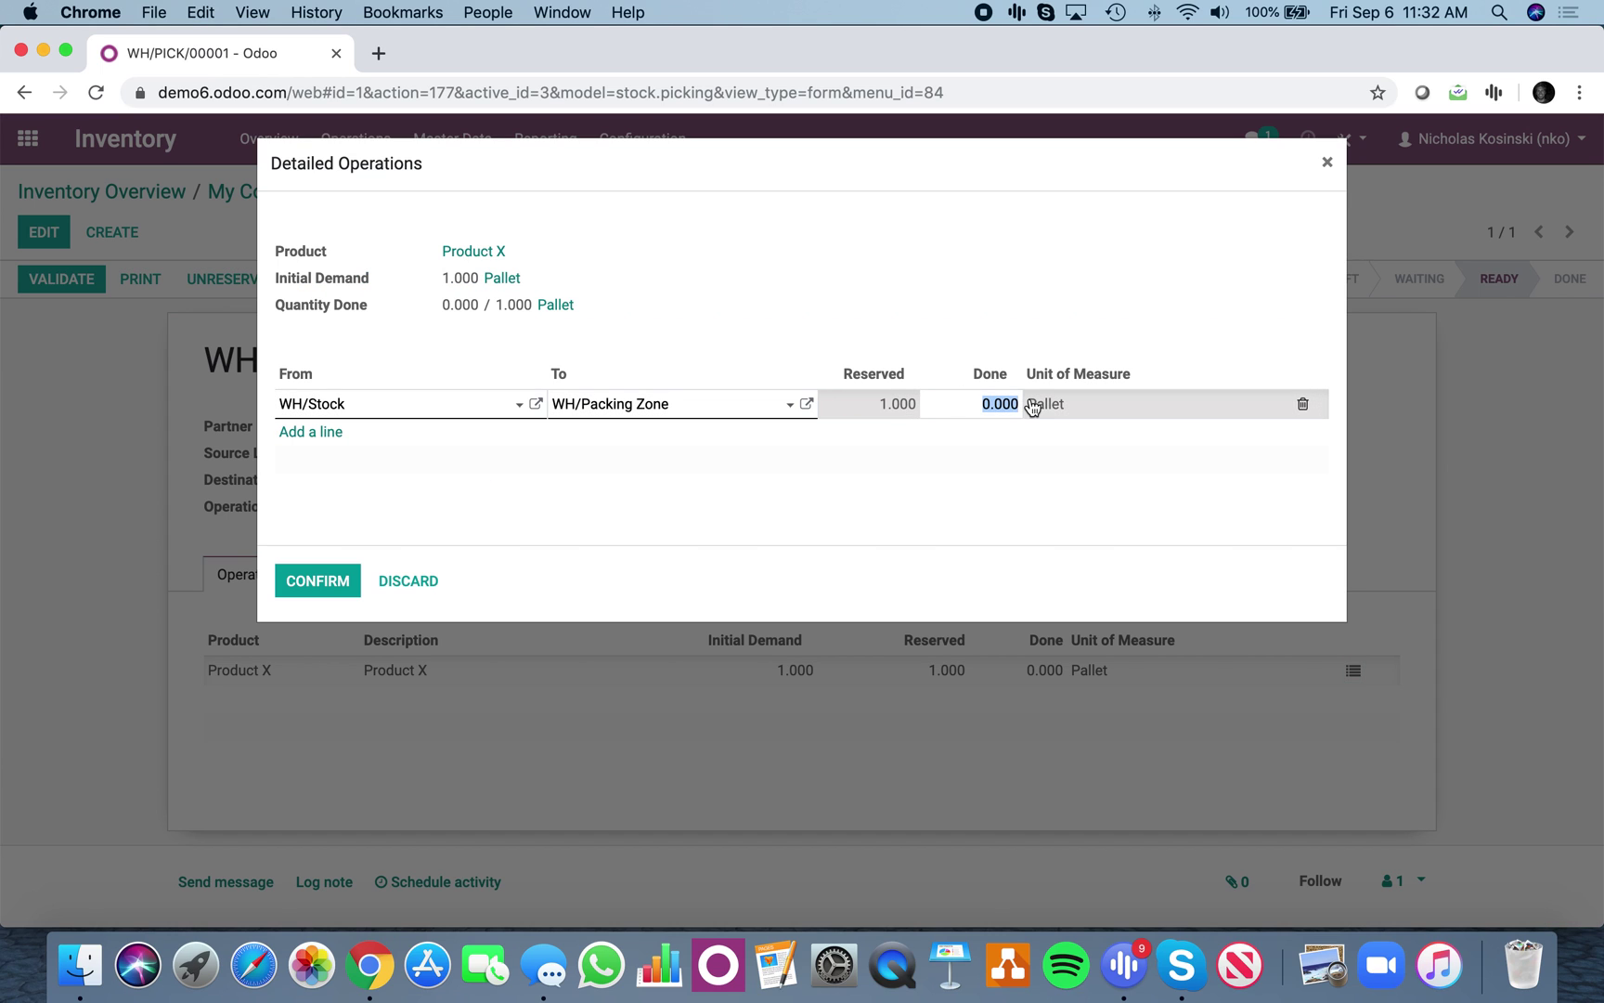
pyautogui.click(317, 580)
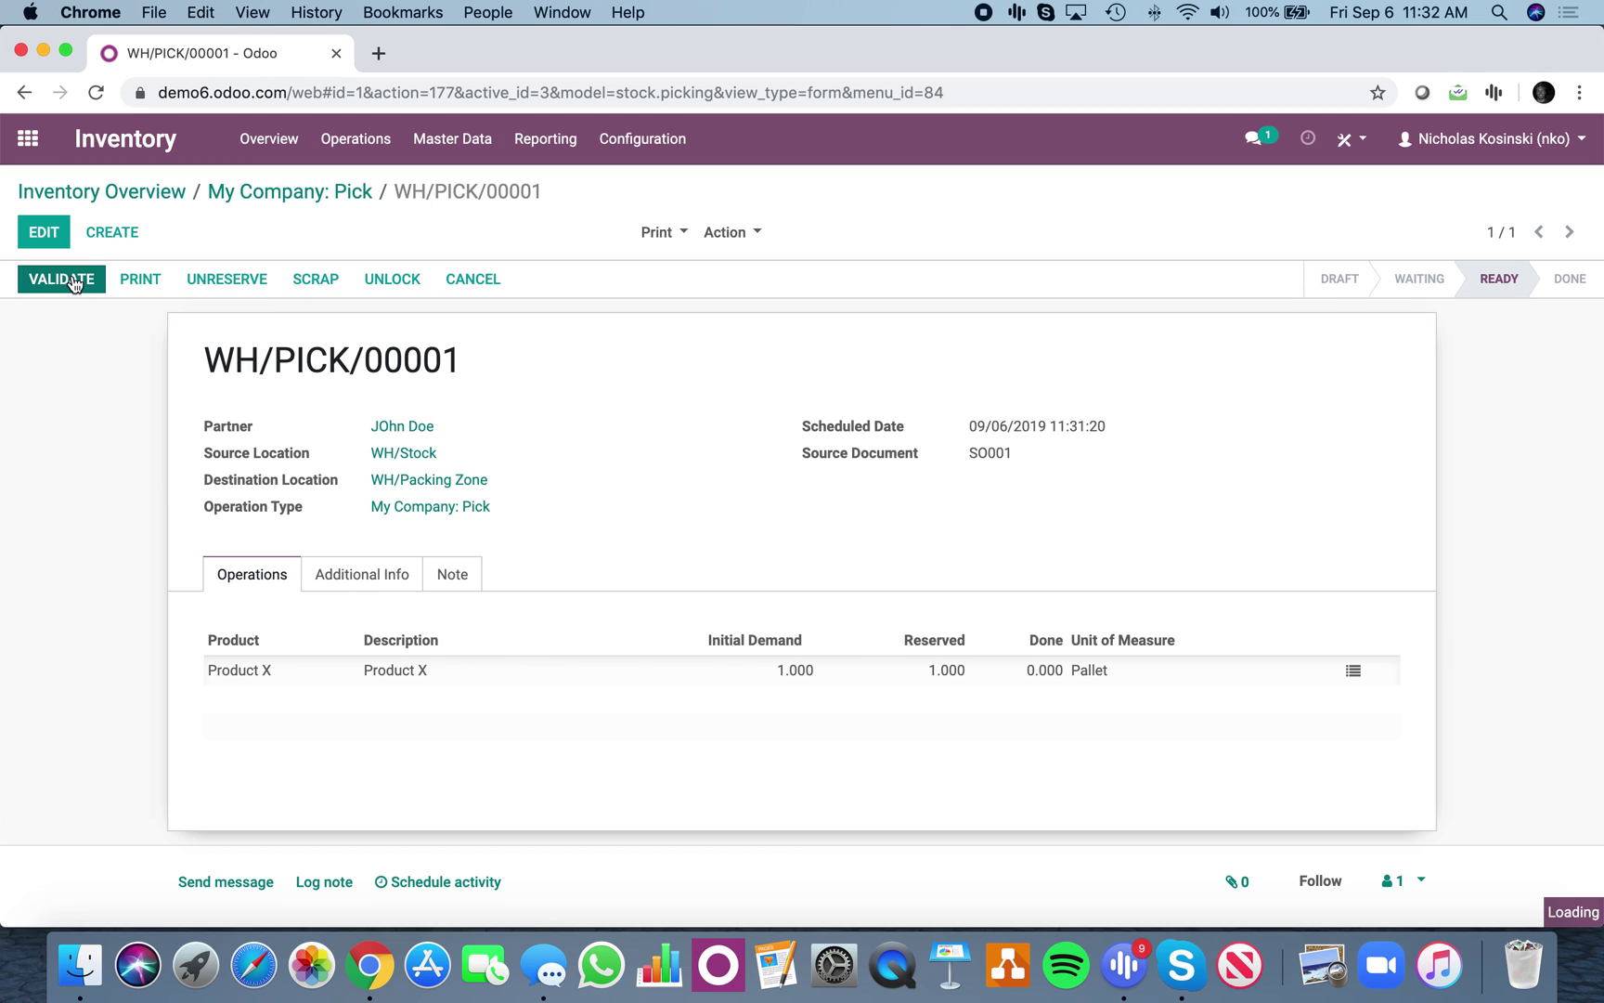
pyautogui.click(61, 279)
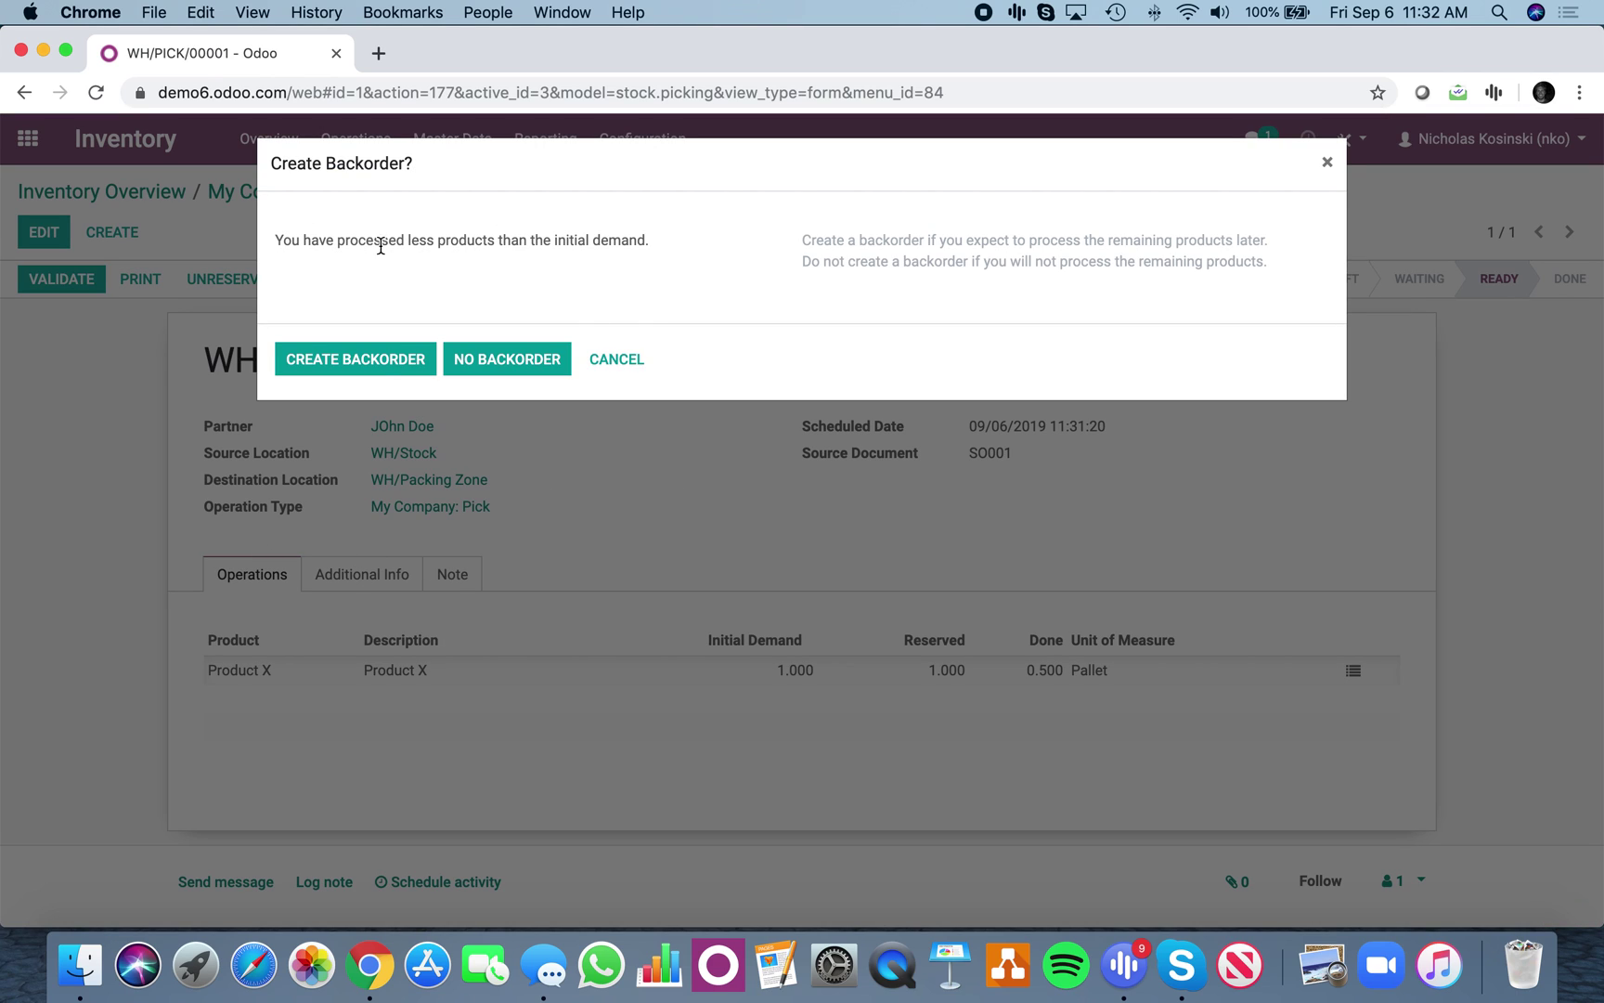
pyautogui.click(617, 359)
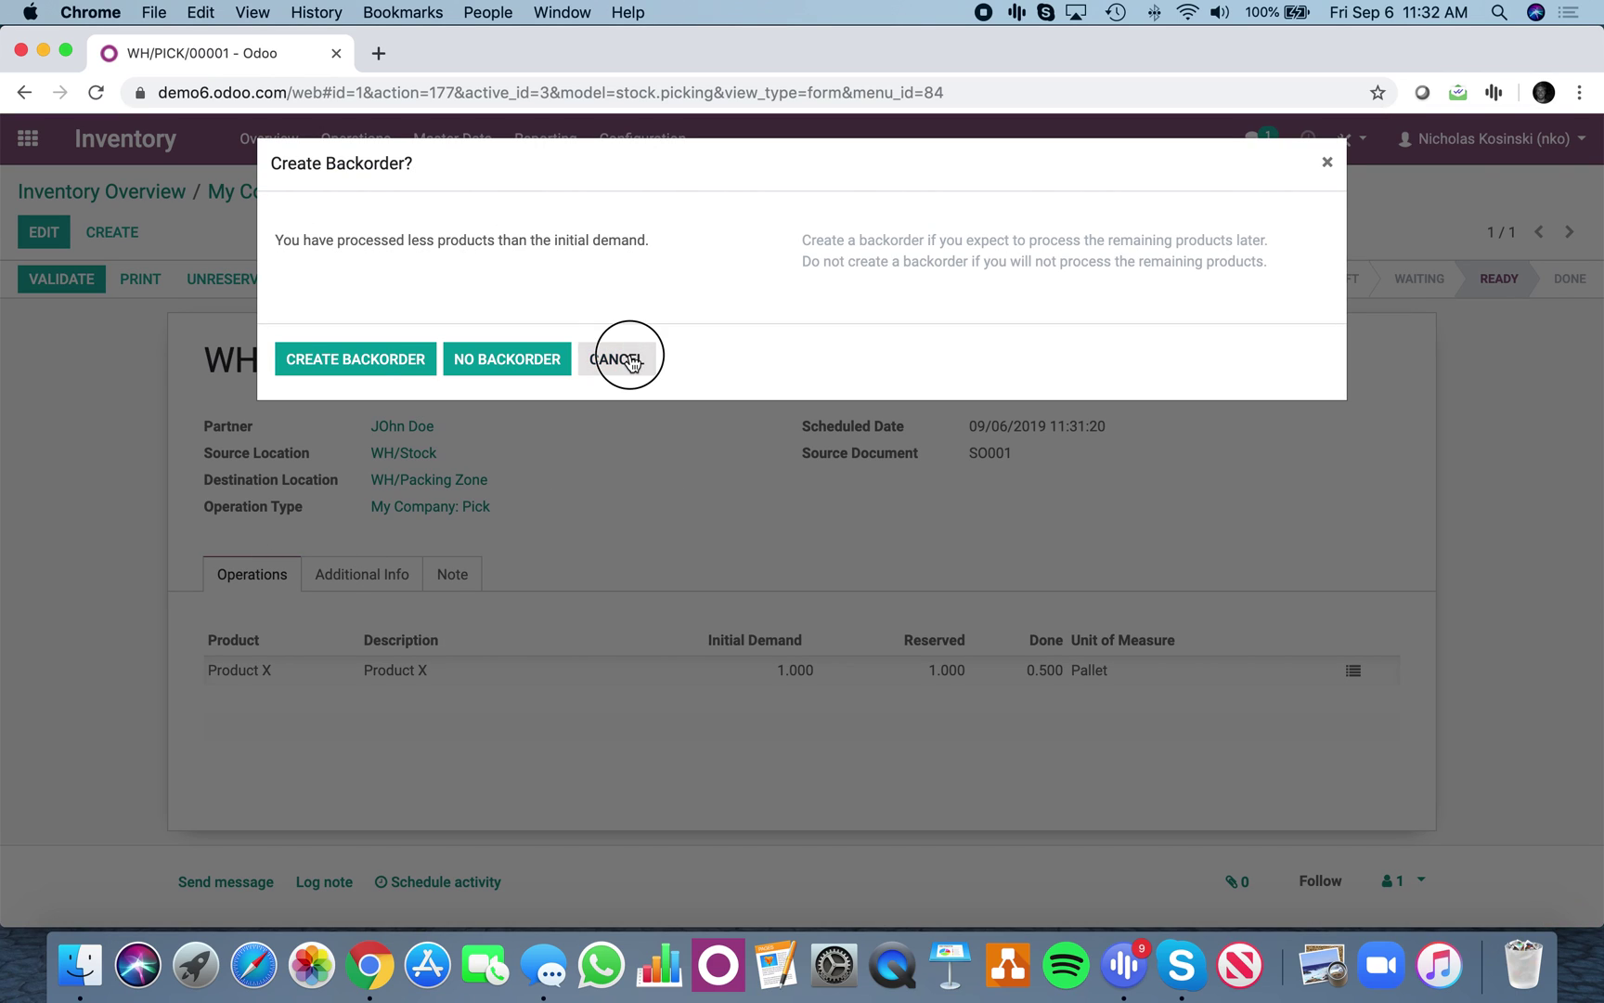
# - Set the done quantity to 1 pallet and validate WH/PICK/00001 as Done
pyautogui.click(53, 232)
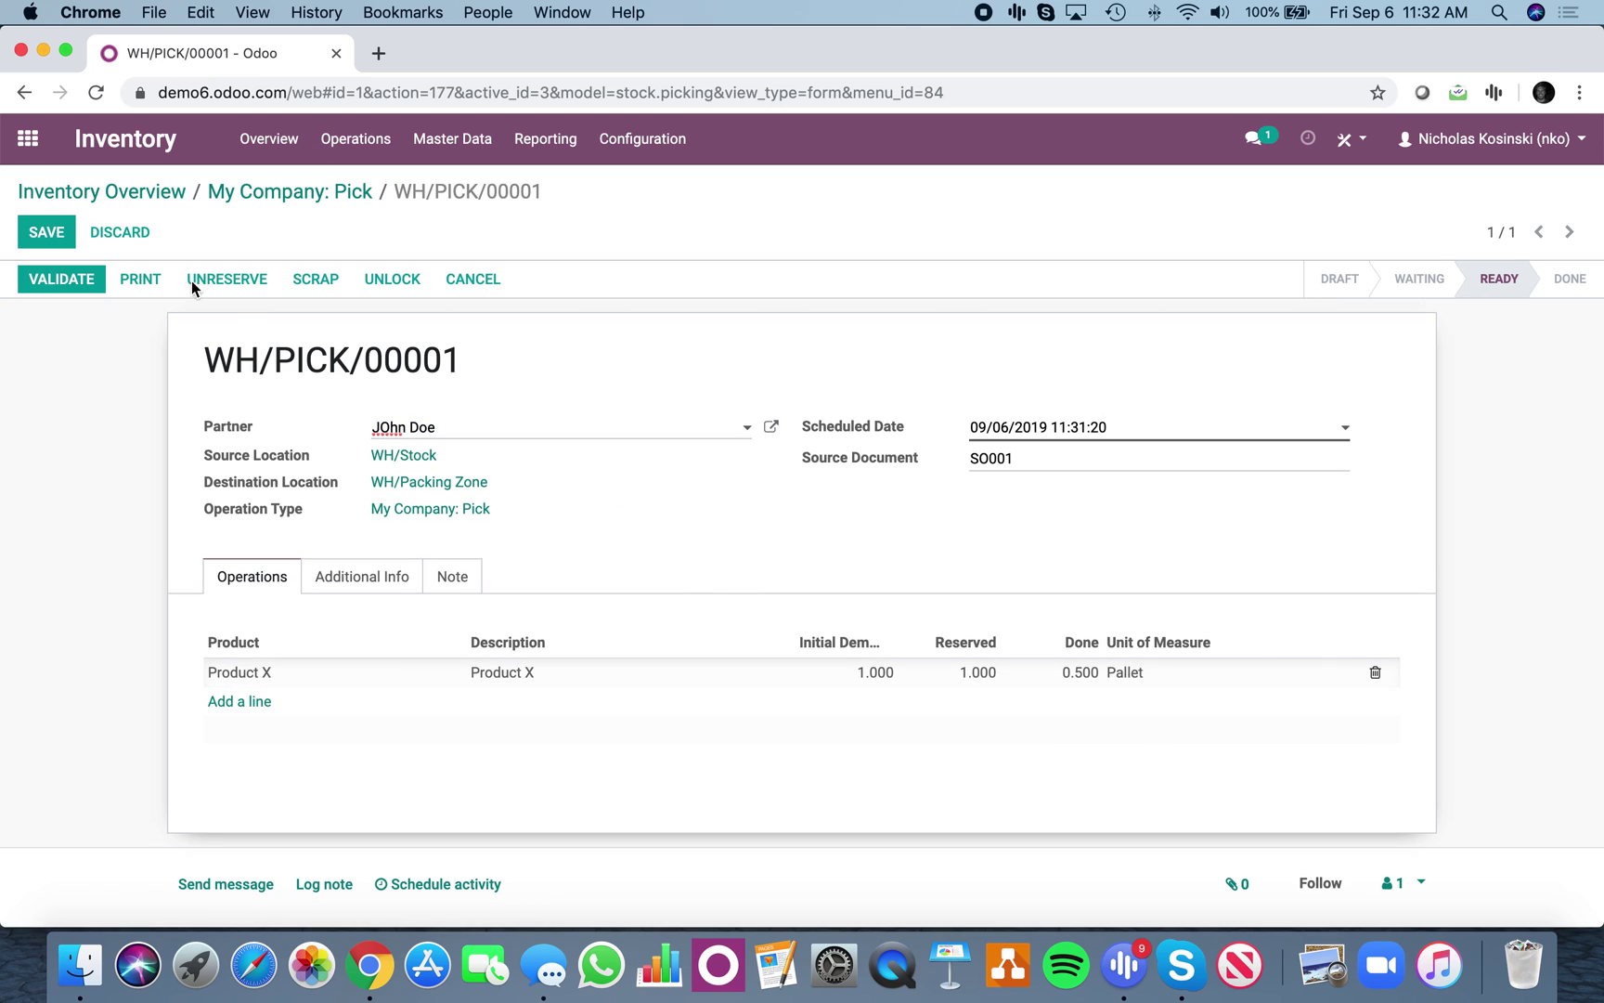
pyautogui.click(43, 232)
pyautogui.click(1353, 670)
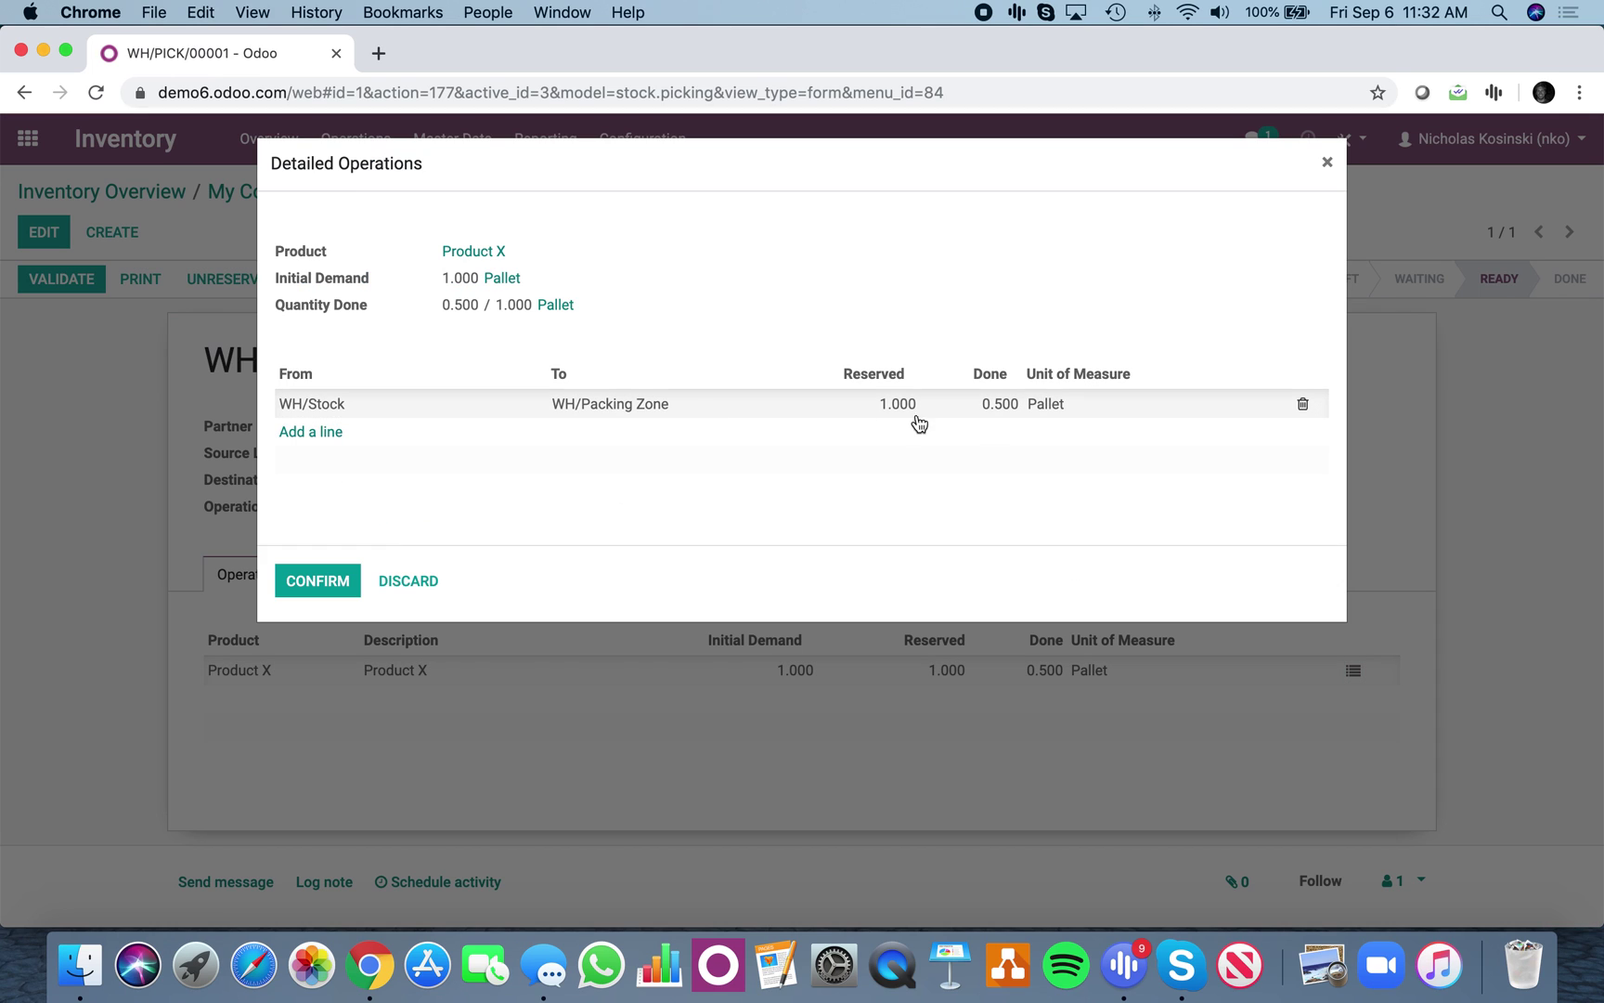
pyautogui.click(1007, 405)
pyautogui.write('1')
pyautogui.click(320, 576)
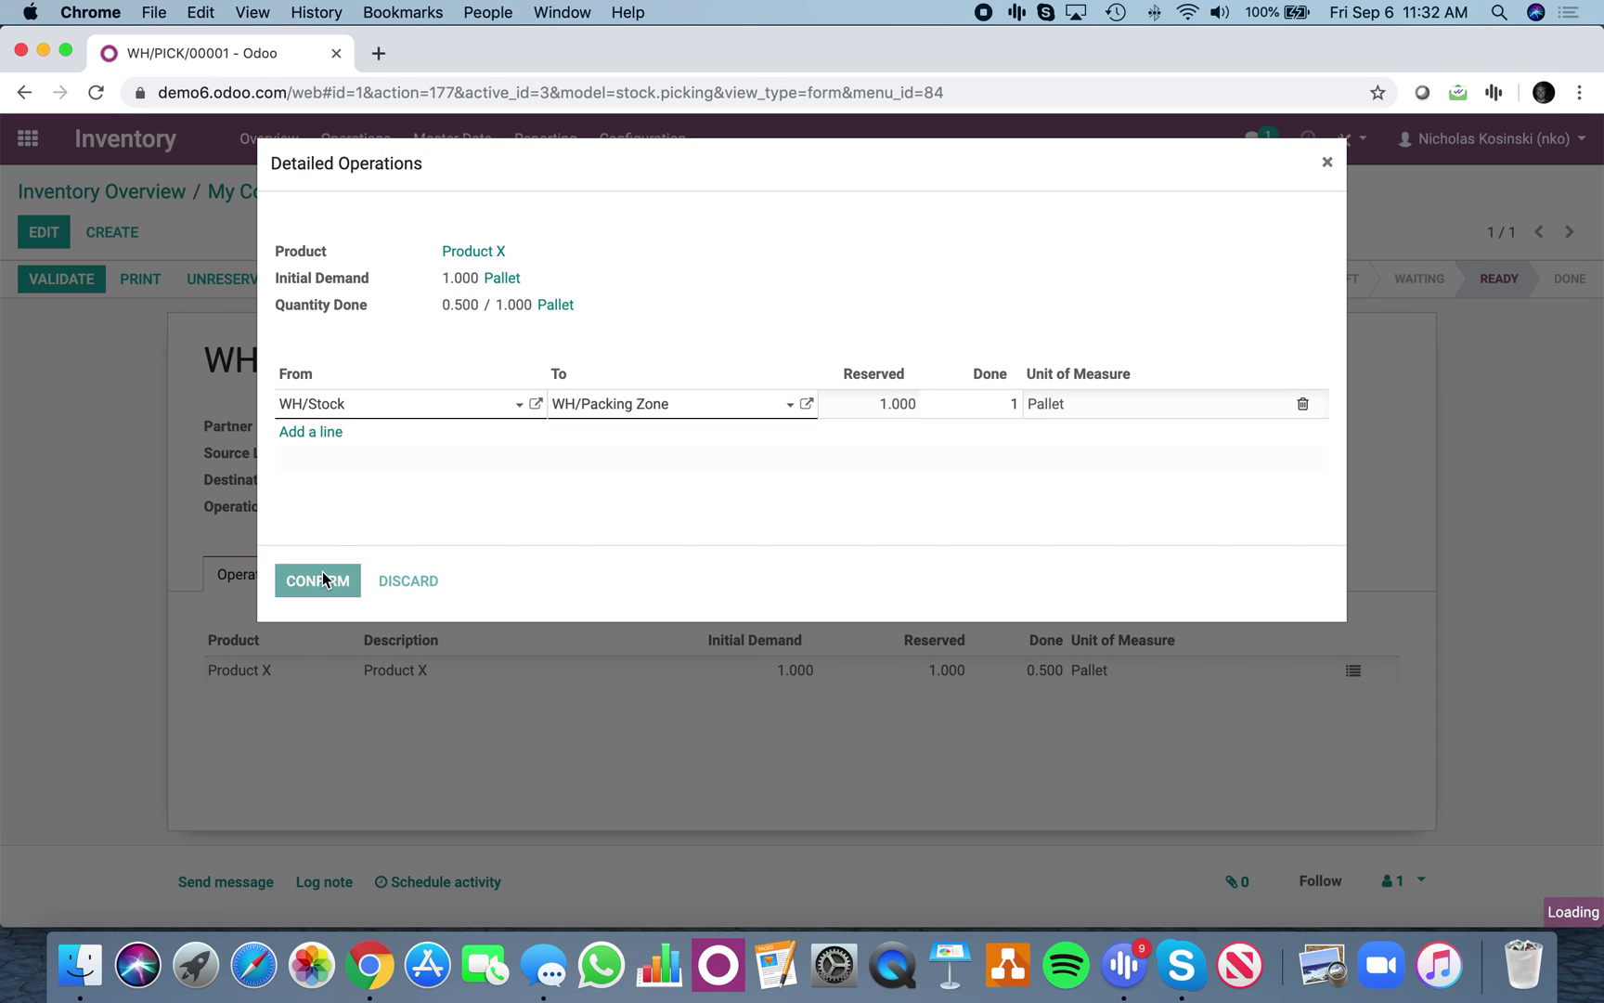
pyautogui.click(84, 290)
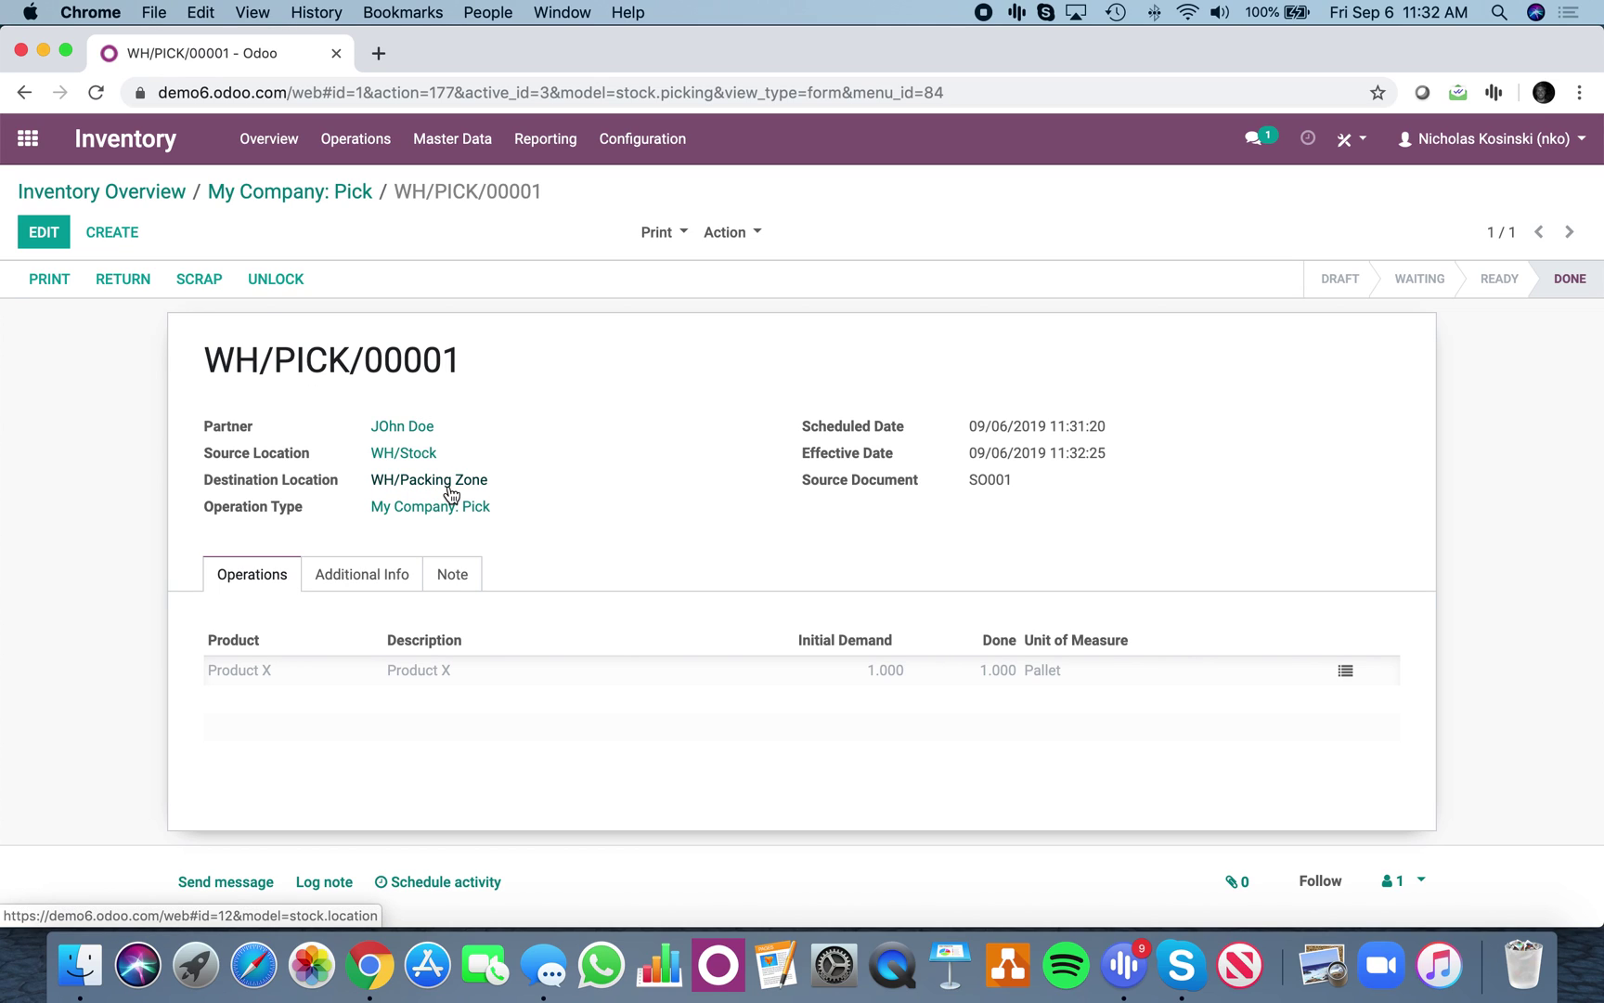
# - Check Ship's waiting shipments, then list Pack's one transfer ready to process
pyautogui.click(144, 191)
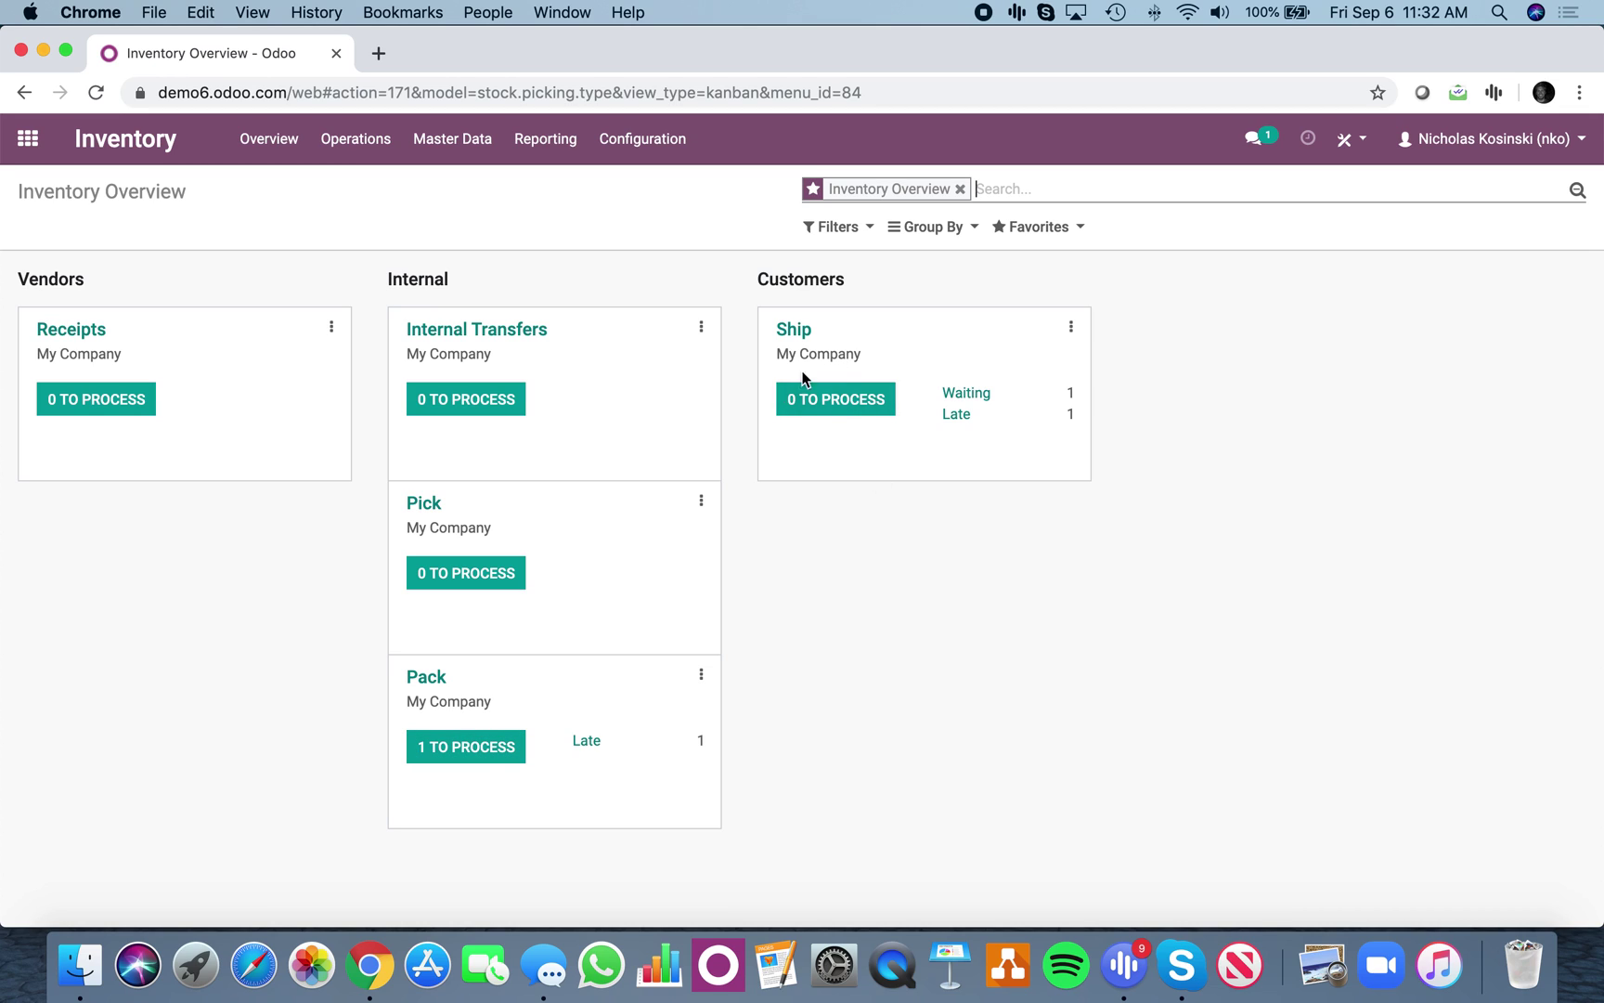
pyautogui.click(977, 397)
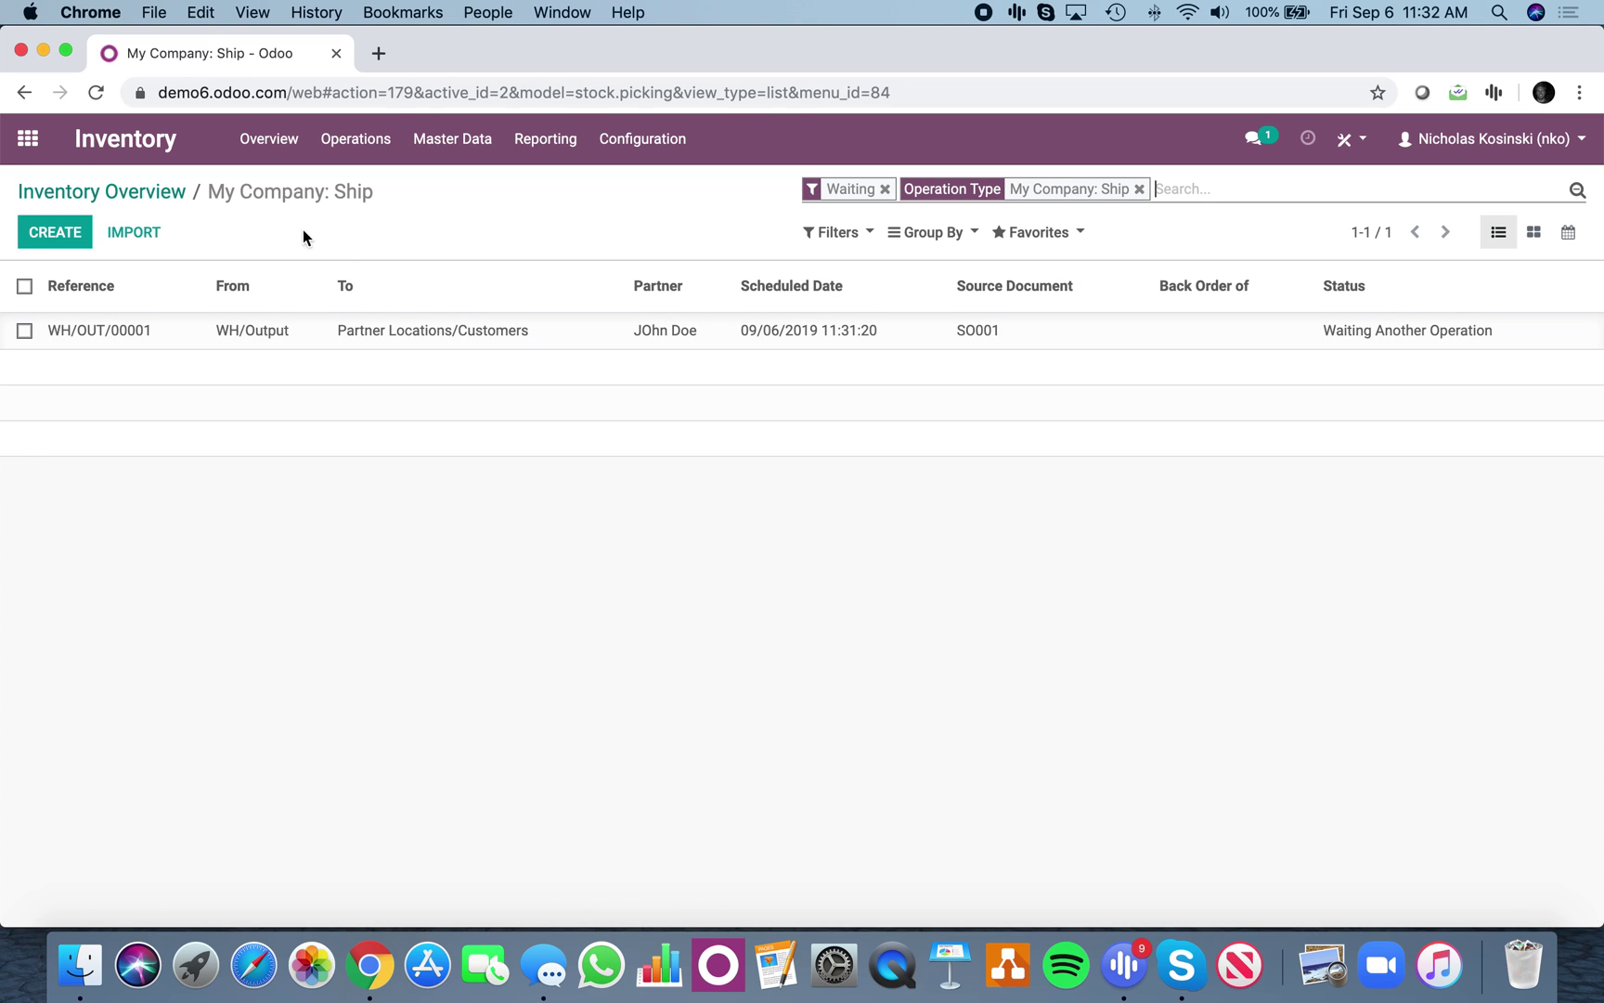
pyautogui.click(171, 195)
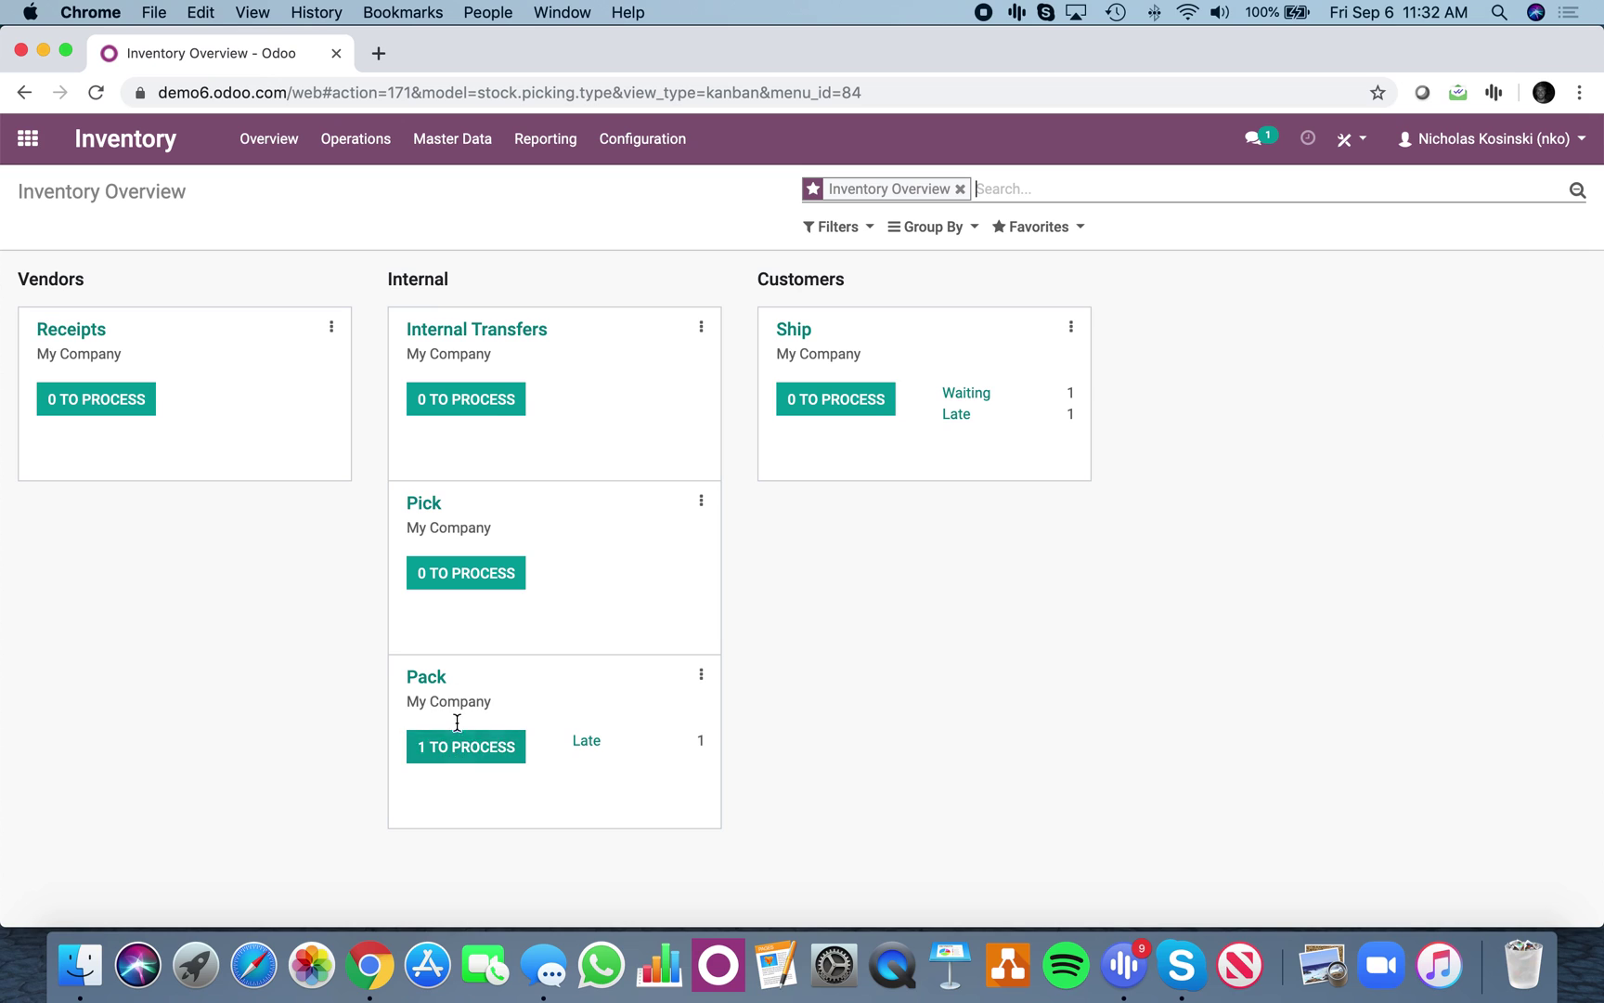
pyautogui.click(506, 747)
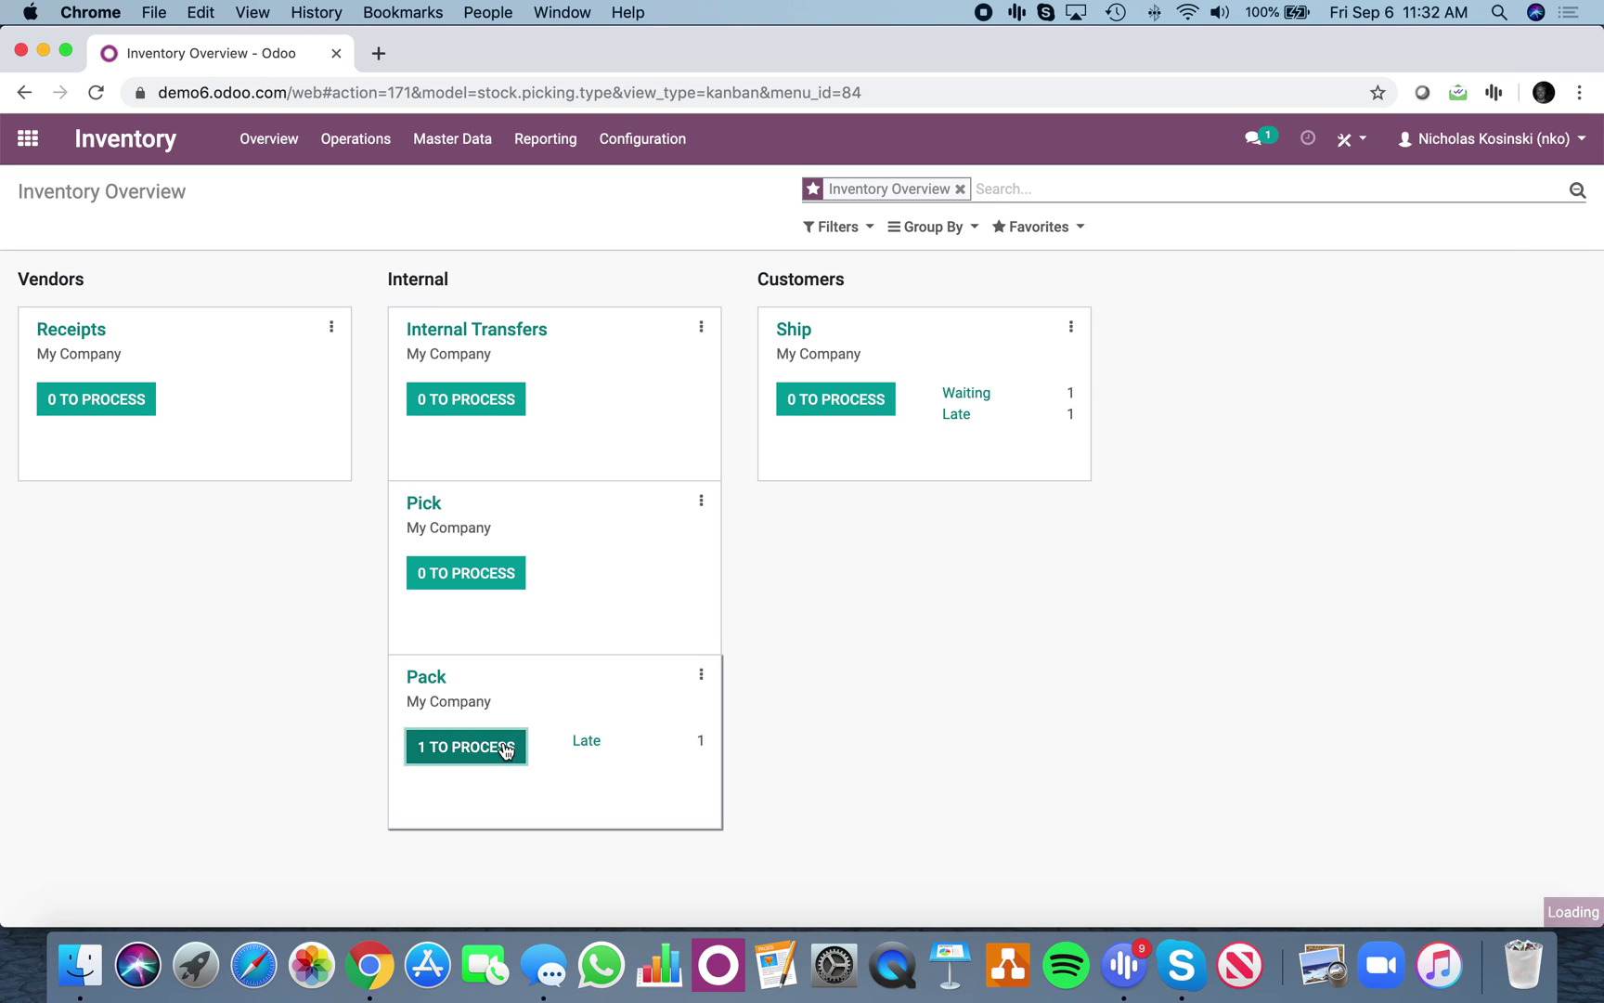
# - Set 1 pallet done on WH/PACK/00001 and validate the pack transfer as Done
pyautogui.click(515, 331)
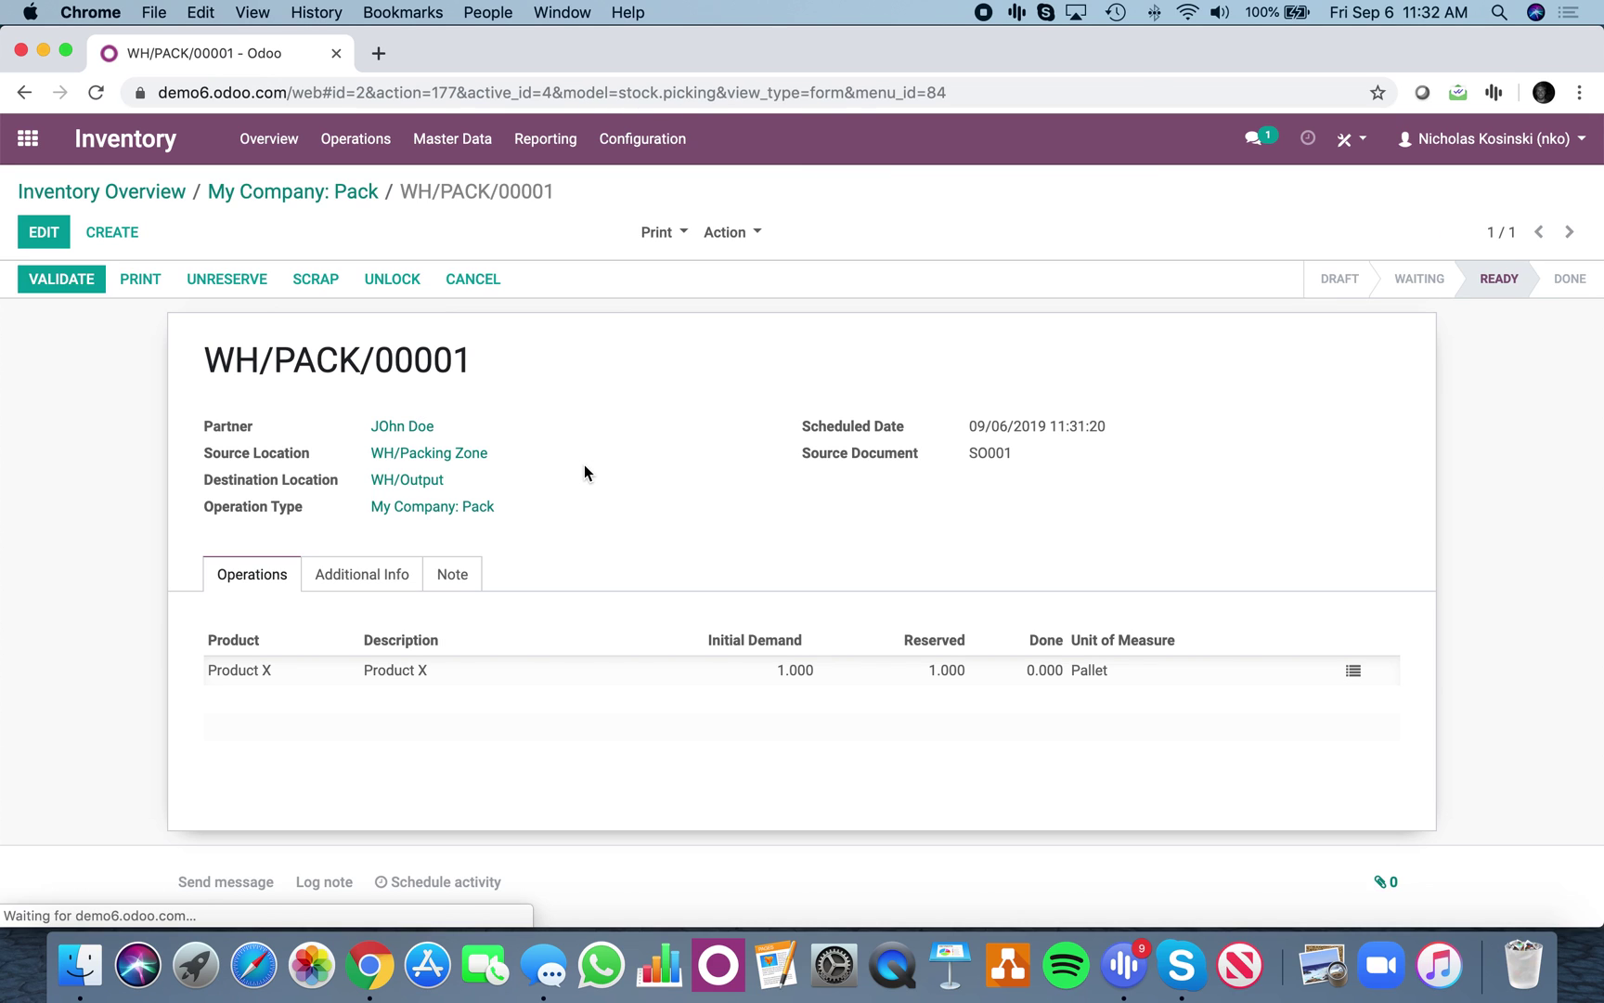
pyautogui.click(1352, 670)
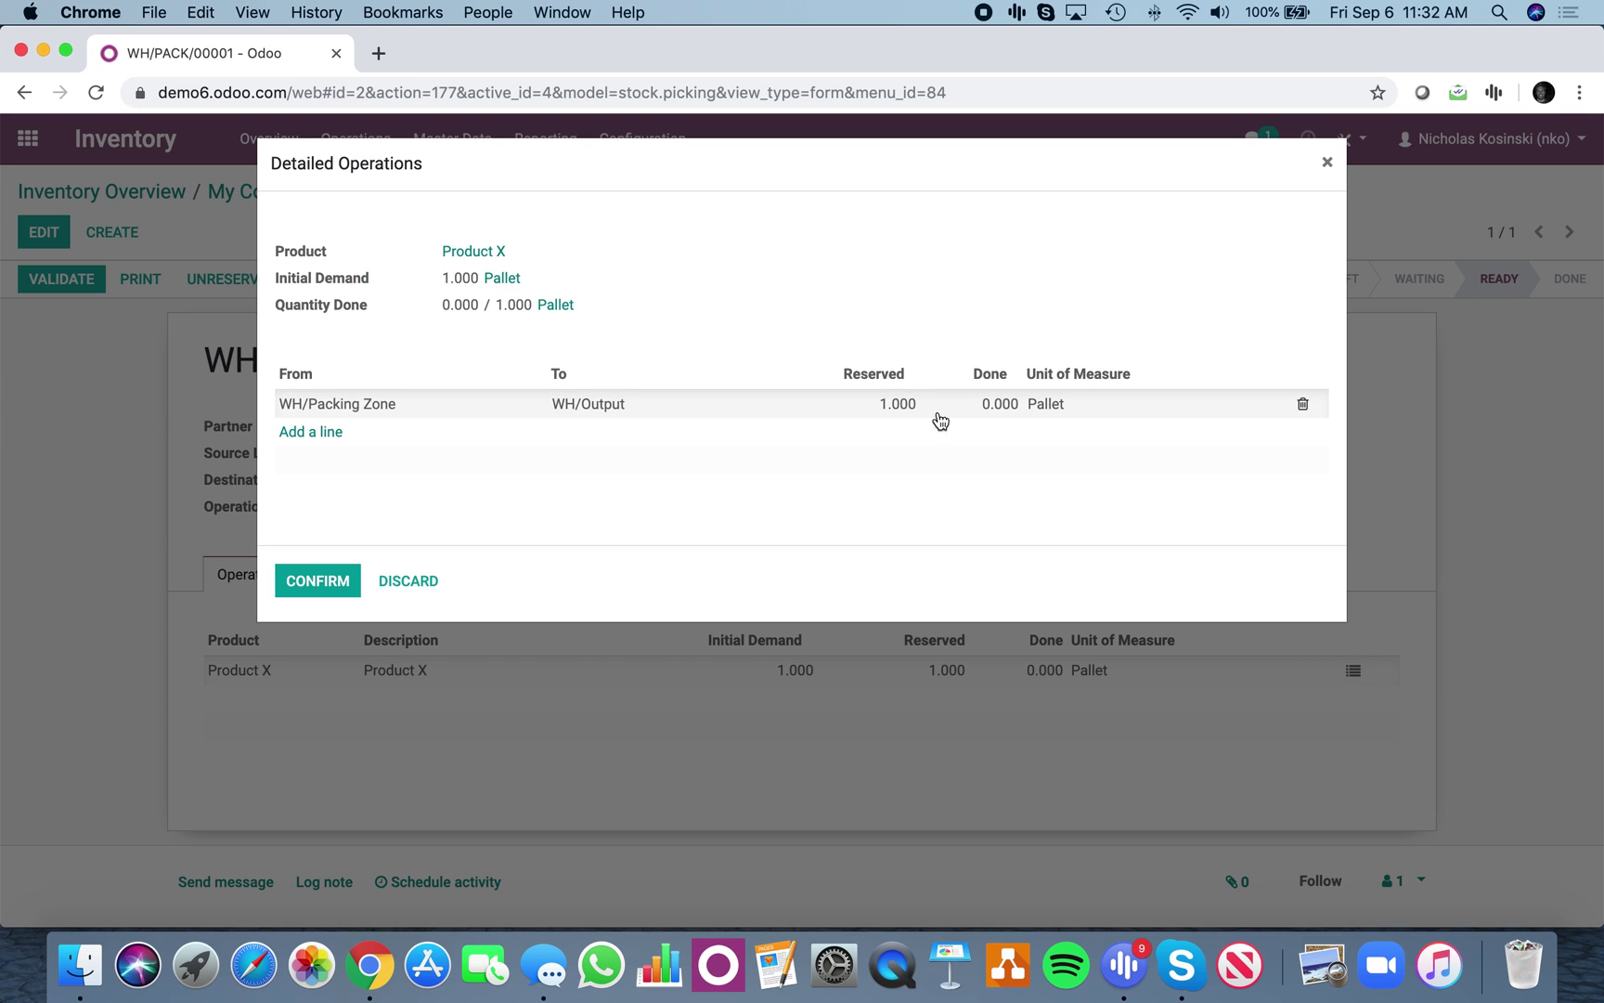
pyautogui.click(941, 415)
pyautogui.write('1')
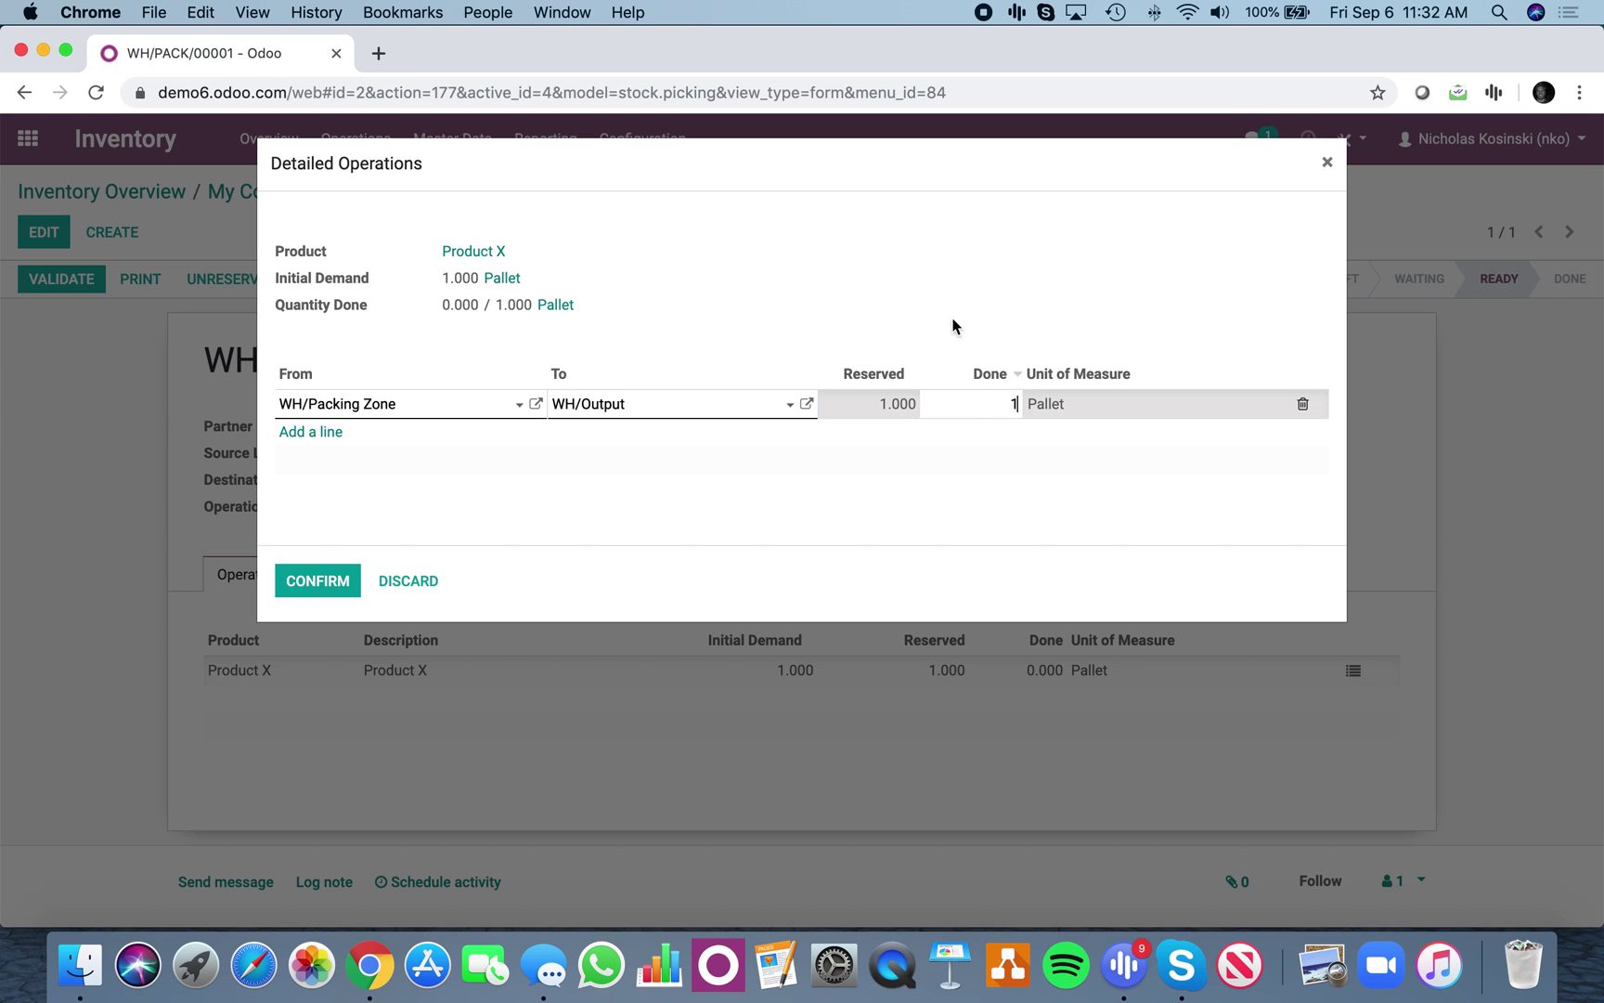
pyautogui.click(952, 325)
pyautogui.click(320, 583)
pyautogui.click(90, 280)
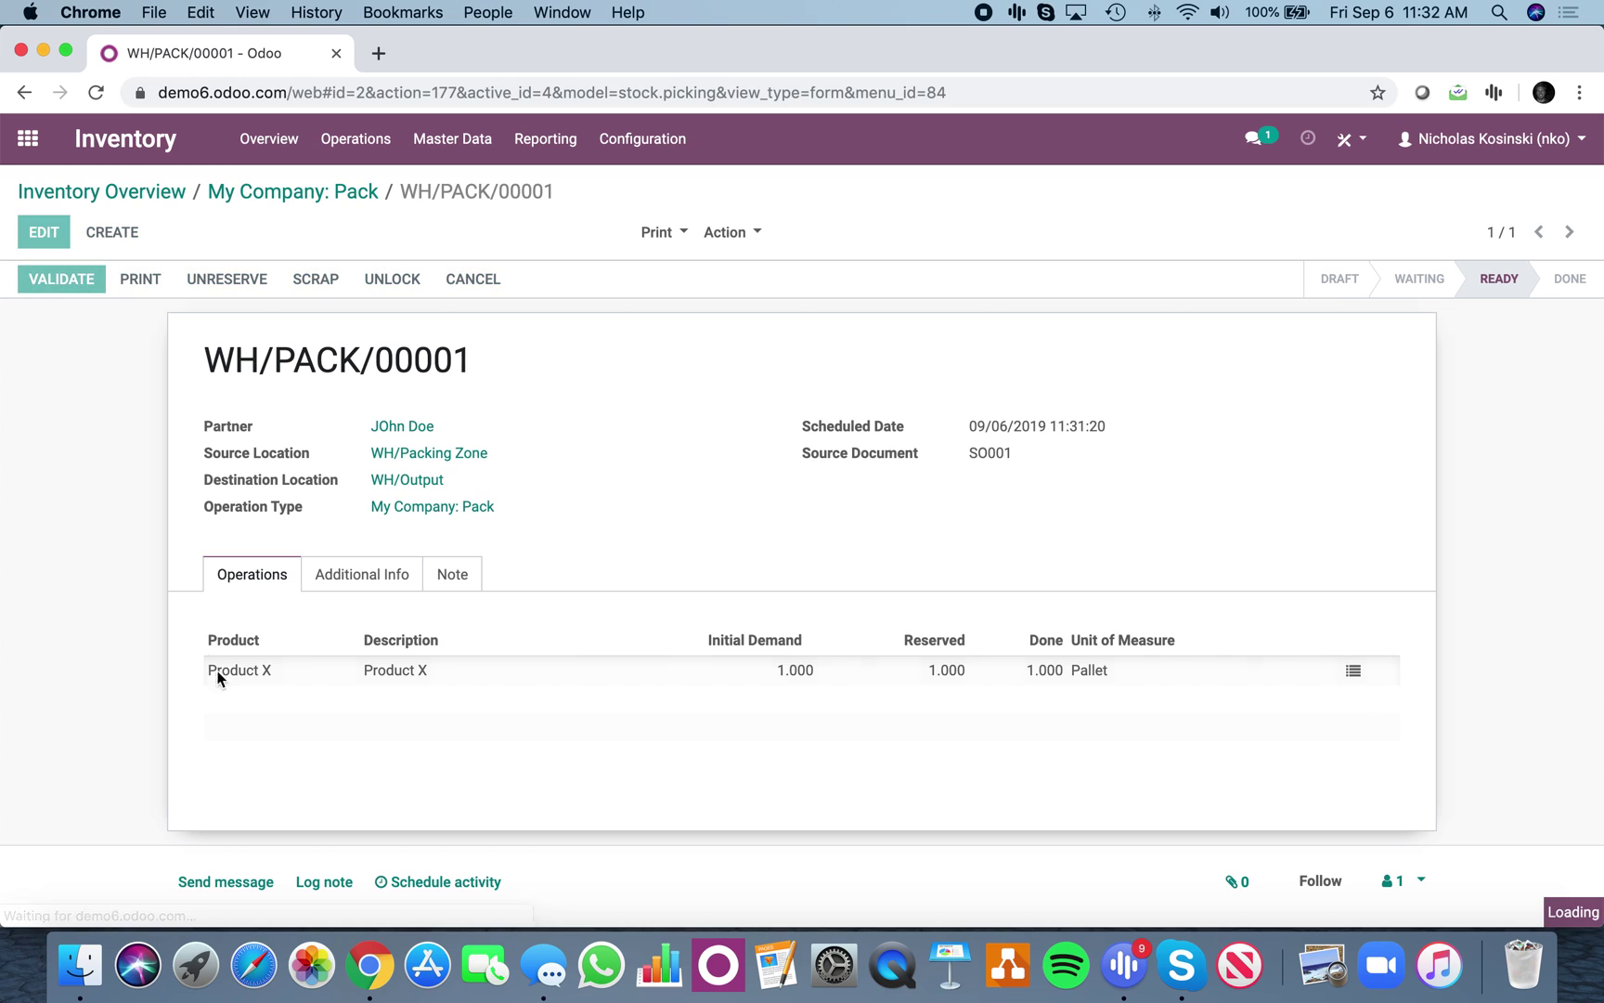
pyautogui.click(122, 203)
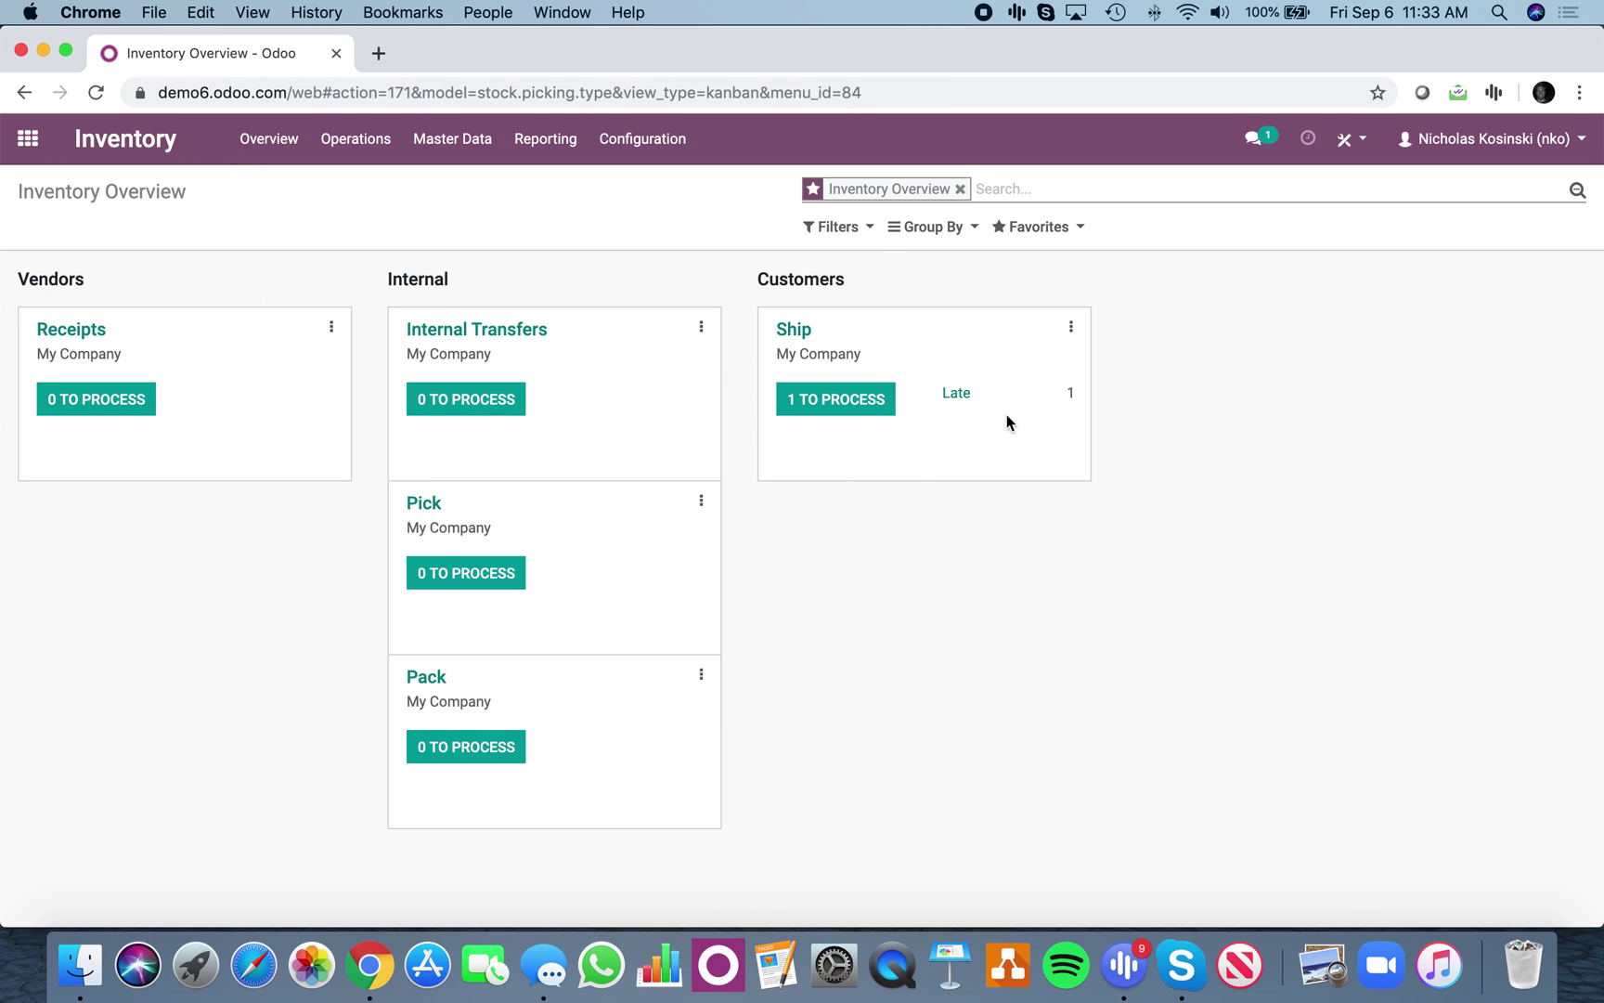
pyautogui.click(863, 414)
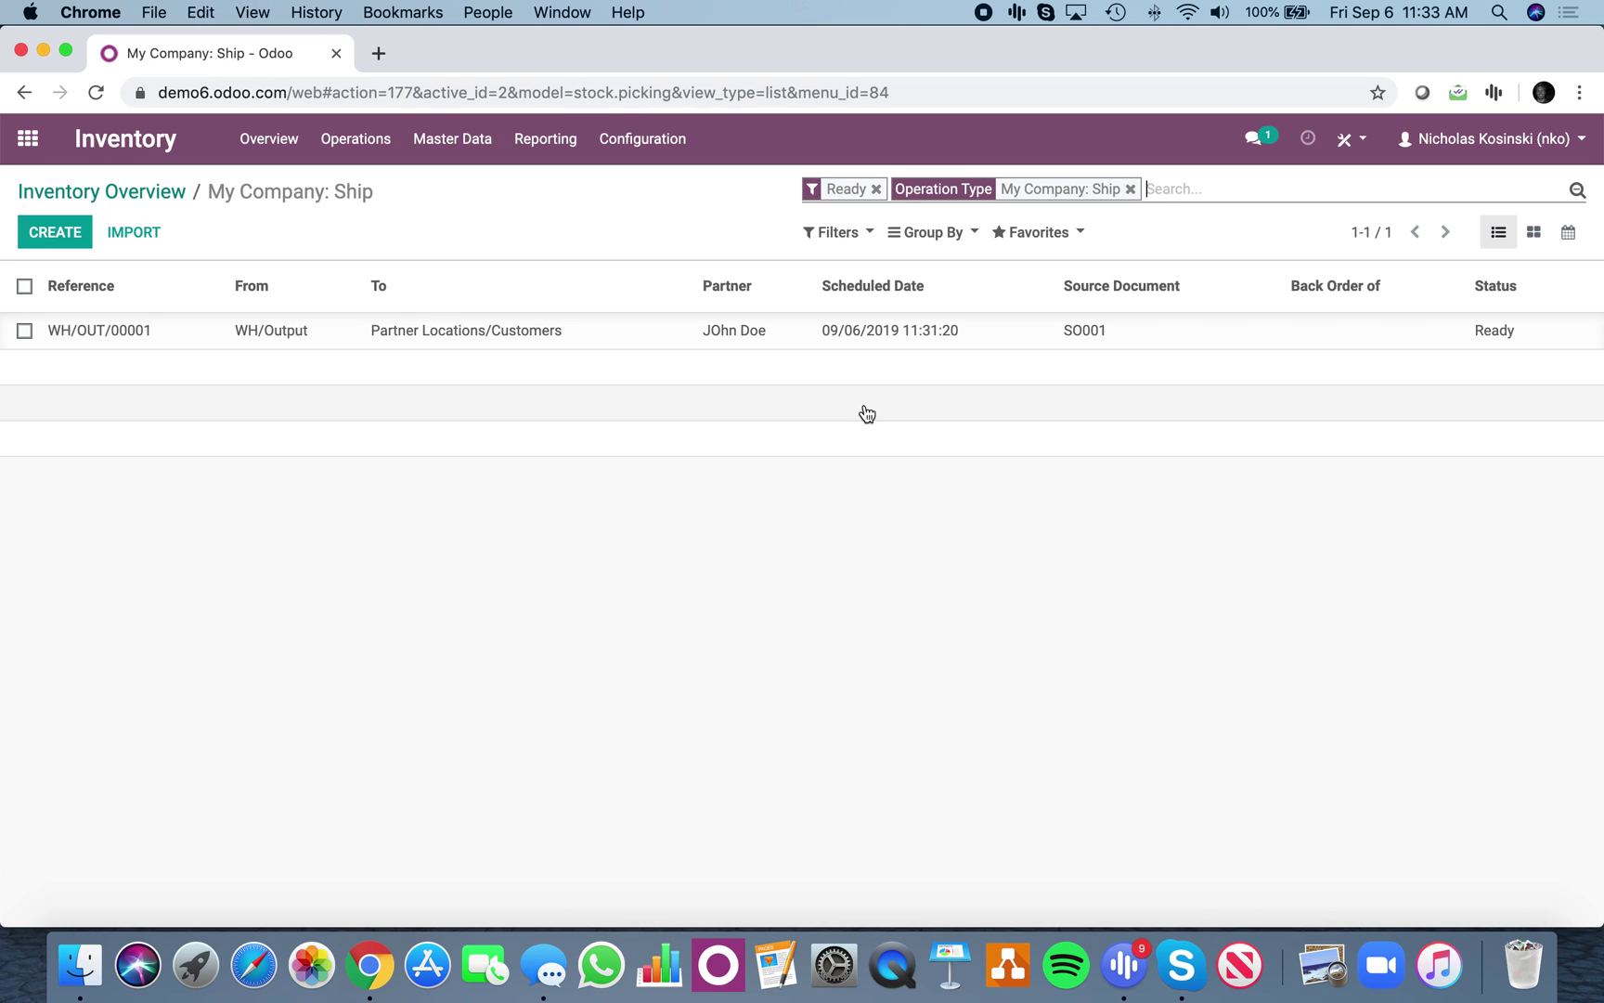
# - Open the WH/OUT/00001 shipment and its Product X line
pyautogui.click(681, 340)
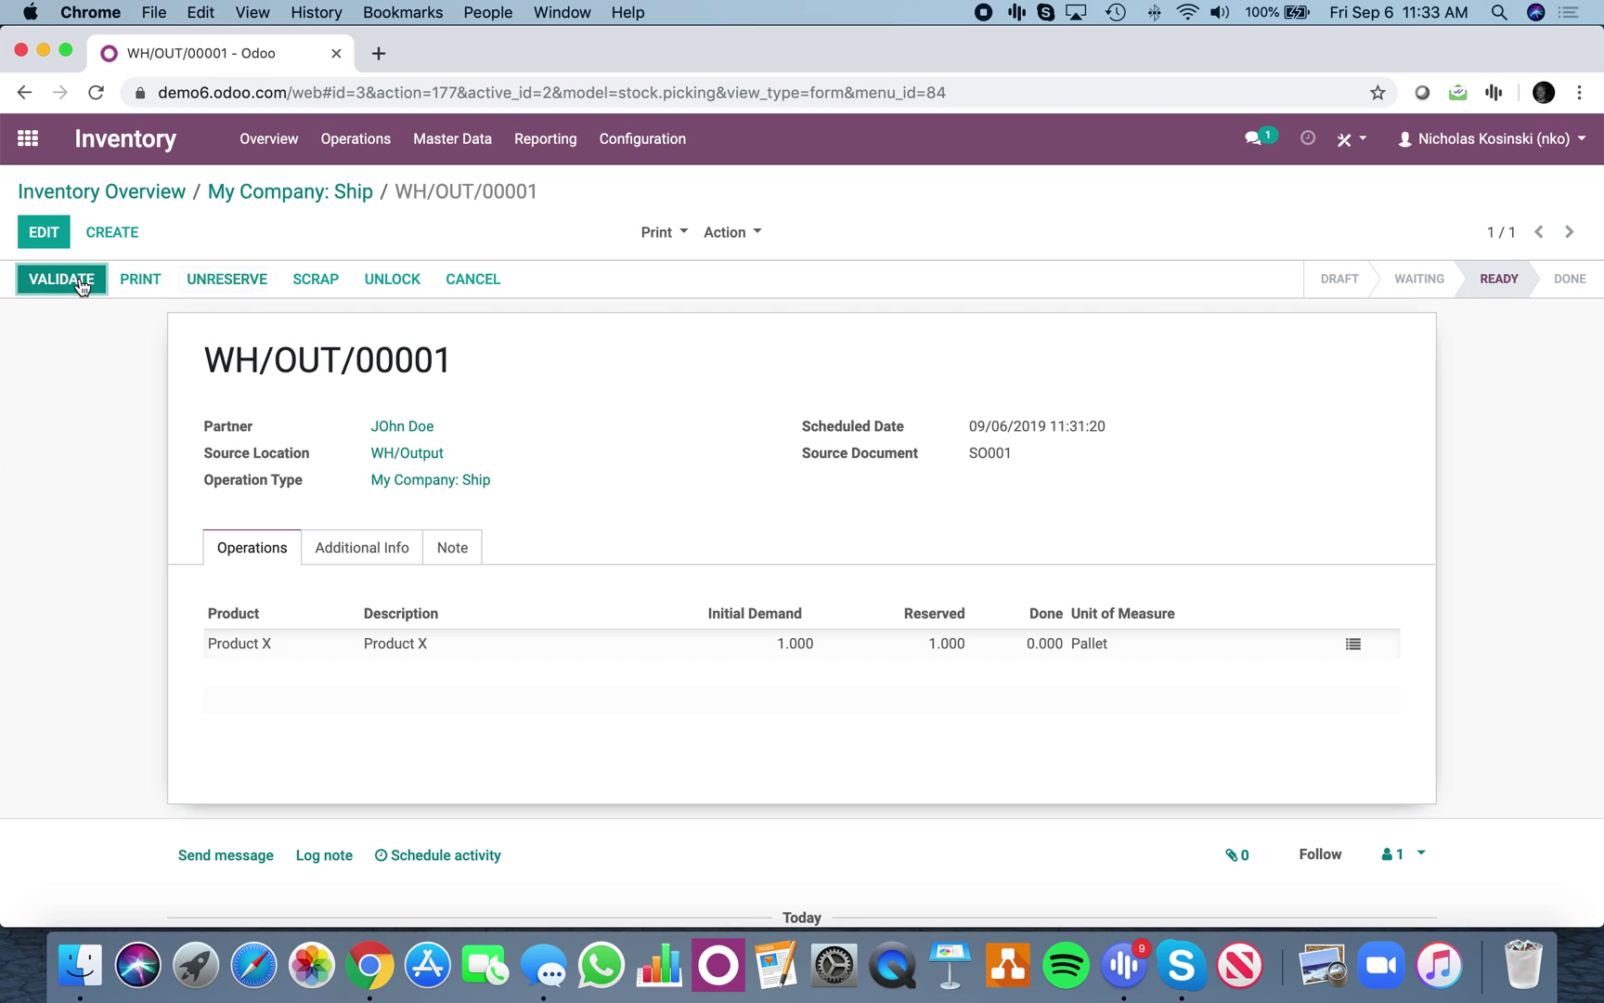
pyautogui.click(44, 232)
pyautogui.click(1068, 646)
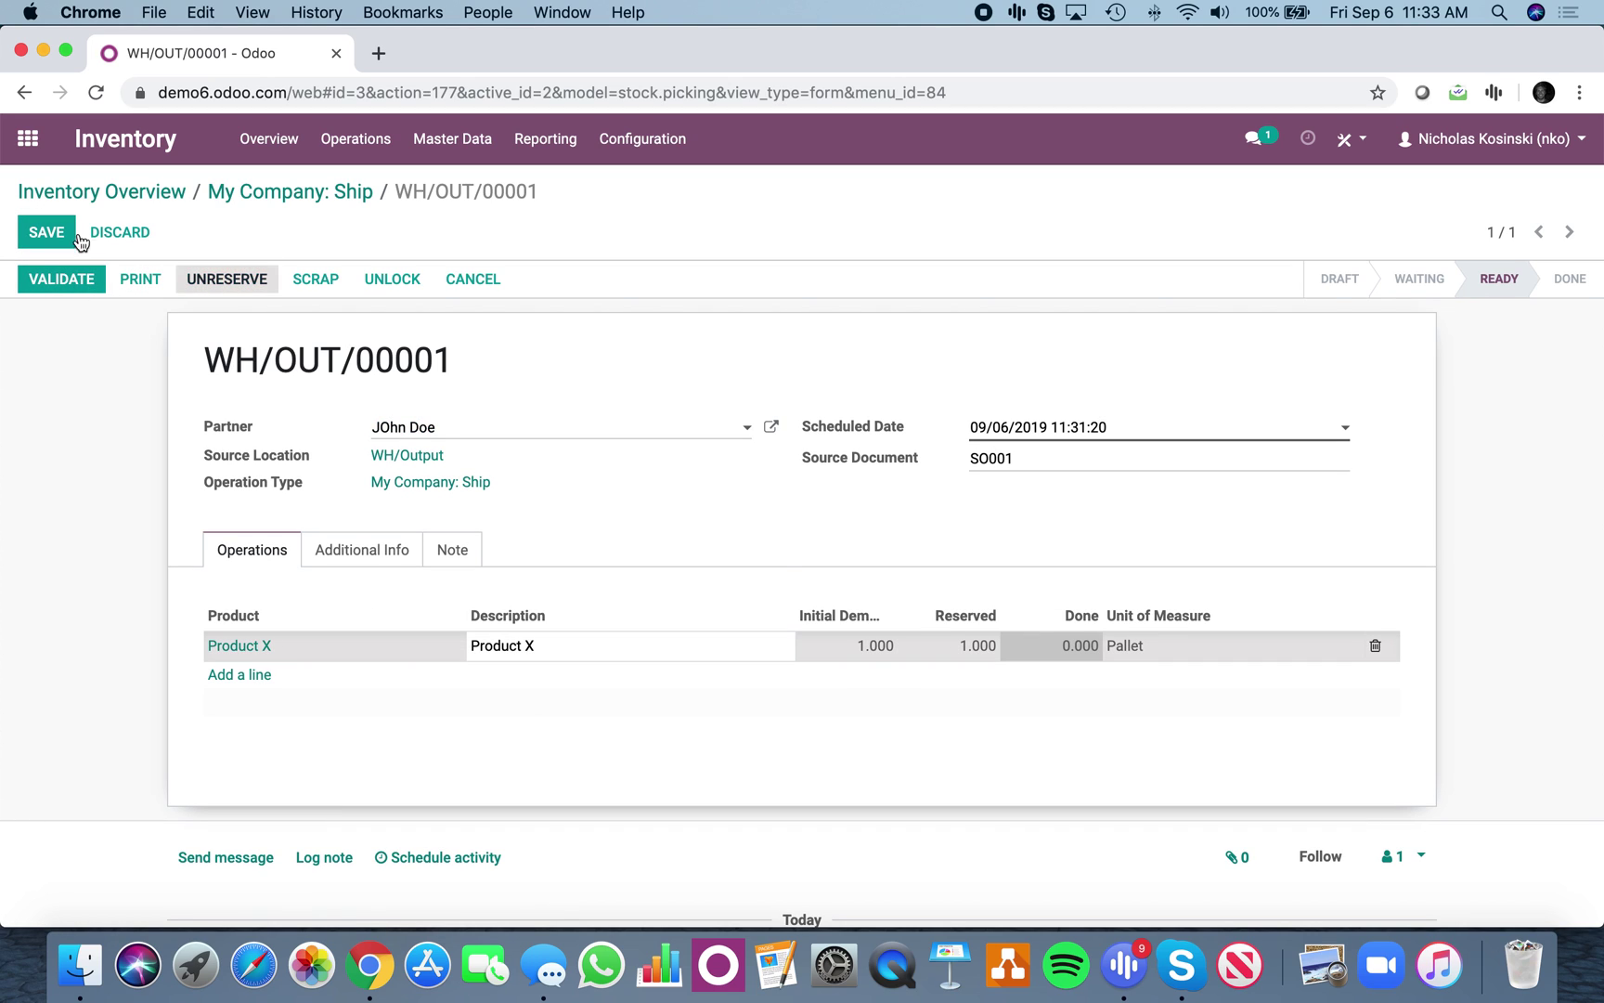
pyautogui.click(98, 234)
# - Record 0.500 pallet done in Detailed Operations and attempt to validate the shipment
pyautogui.click(1352, 643)
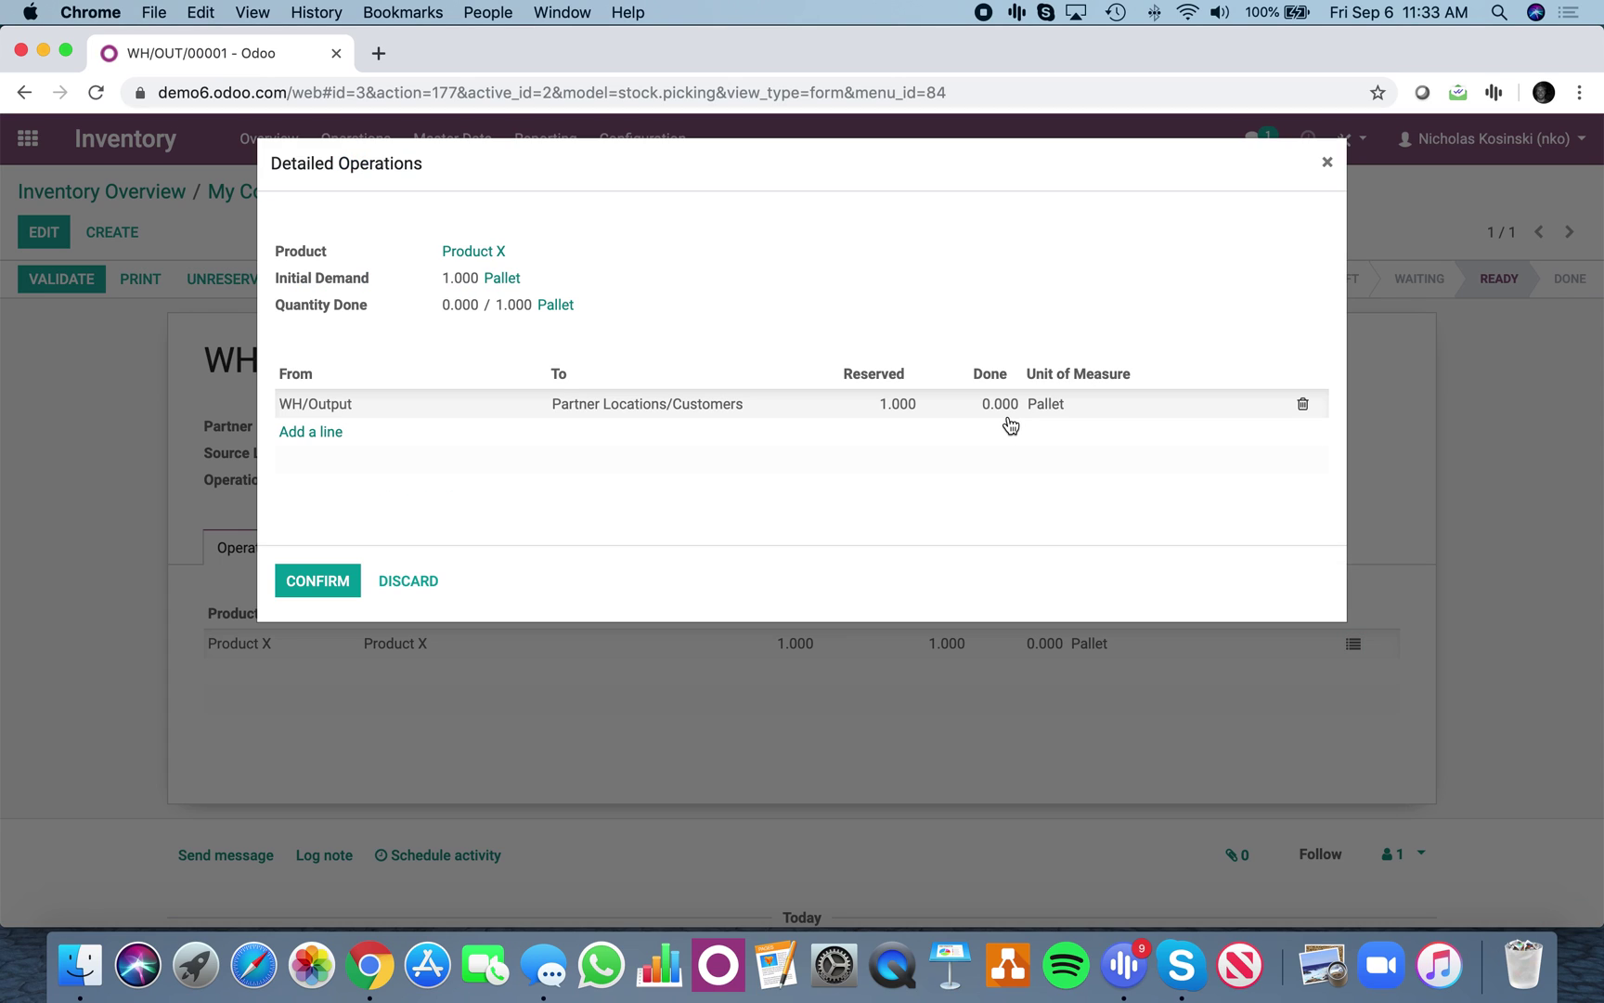
pyautogui.click(984, 409)
pyautogui.write('.5')
pyautogui.click(765, 349)
pyautogui.click(317, 581)
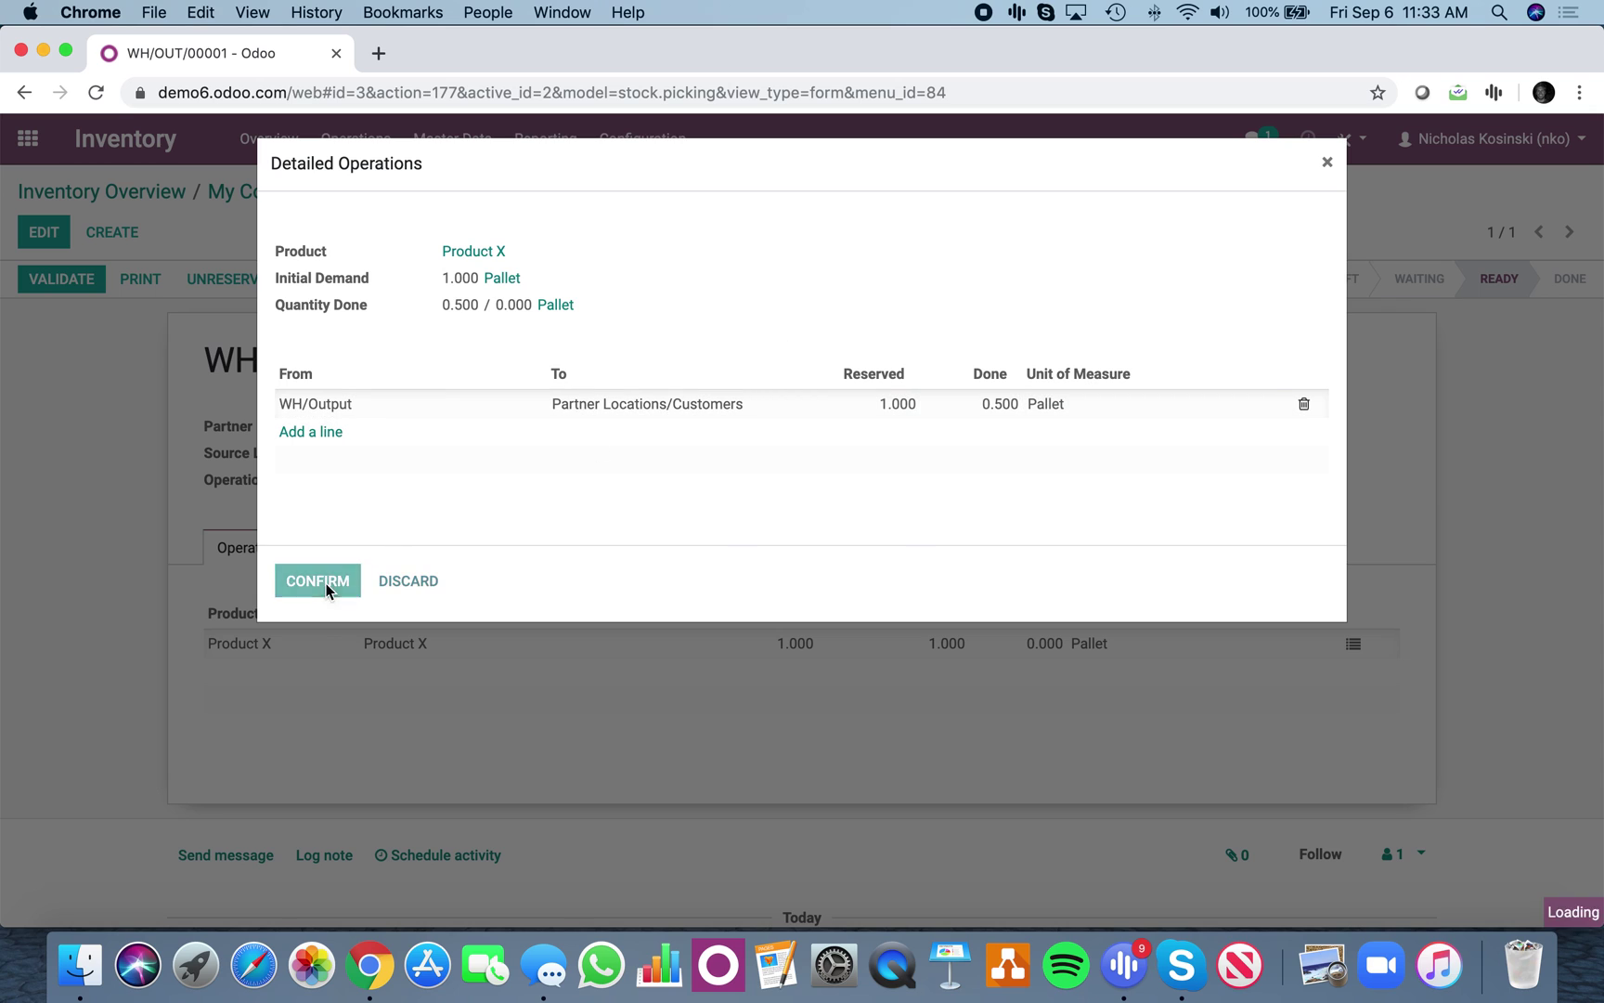
pyautogui.click(62, 278)
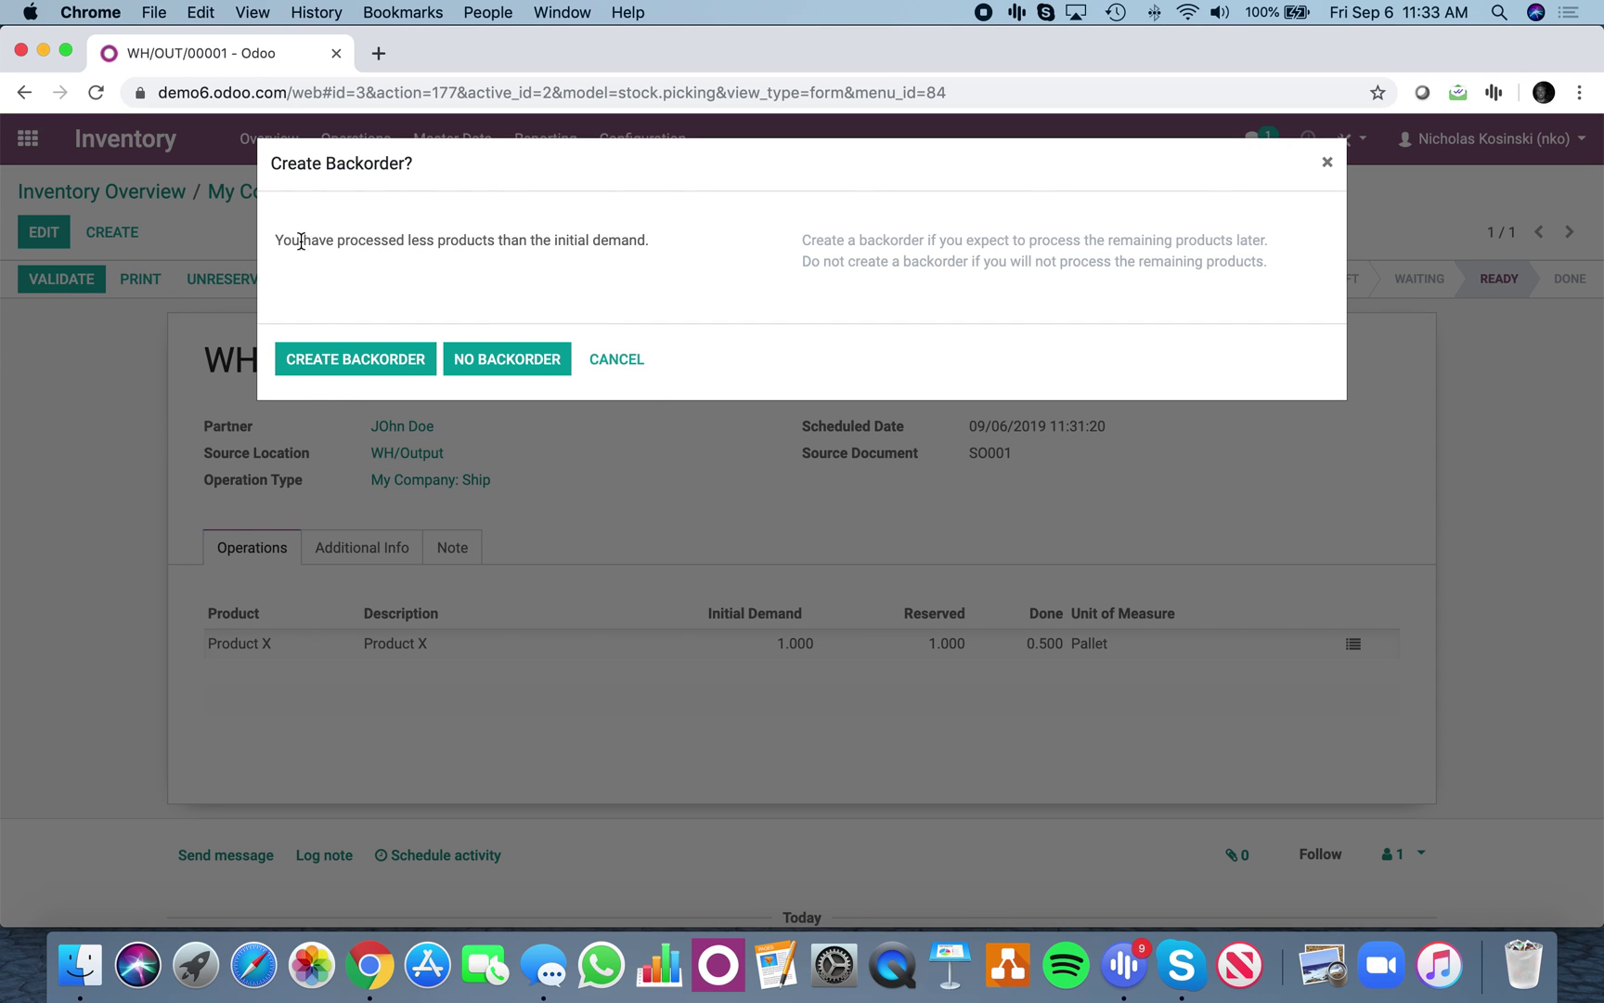
pyautogui.moveTo(301, 241); pyautogui.dragTo(568, 241)
pyautogui.click(572, 309)
# - Try validating the shipment with 3 pallets done, then cancel the over-quantity warning
pyautogui.click(583, 358)
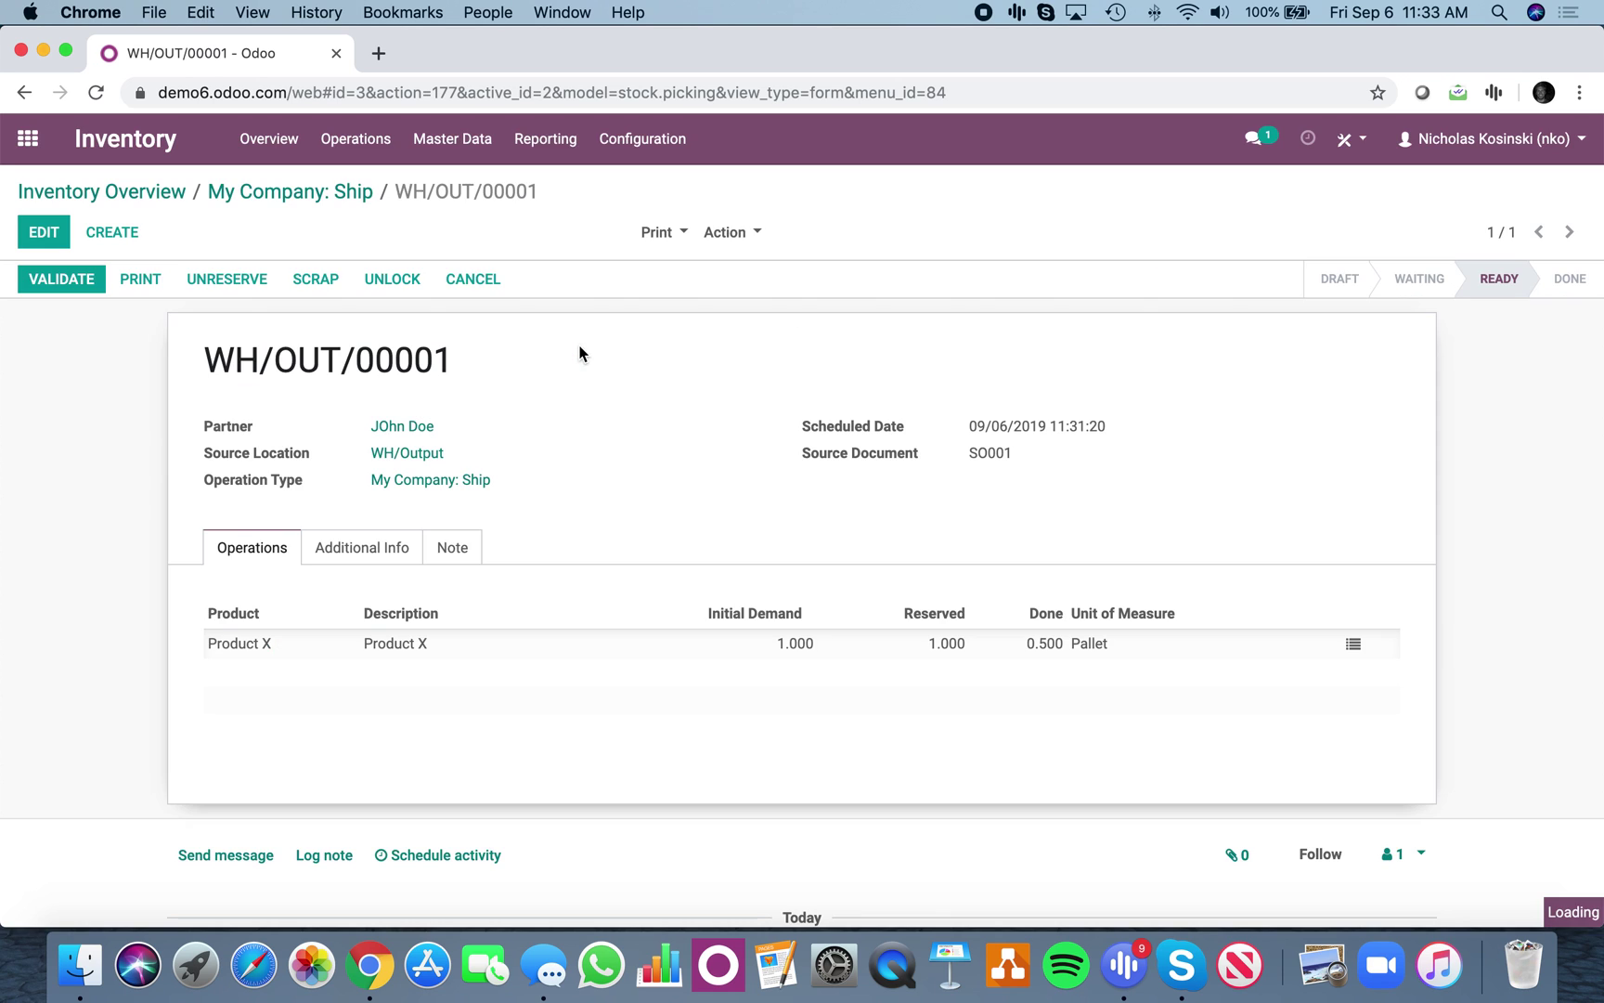
pyautogui.click(43, 232)
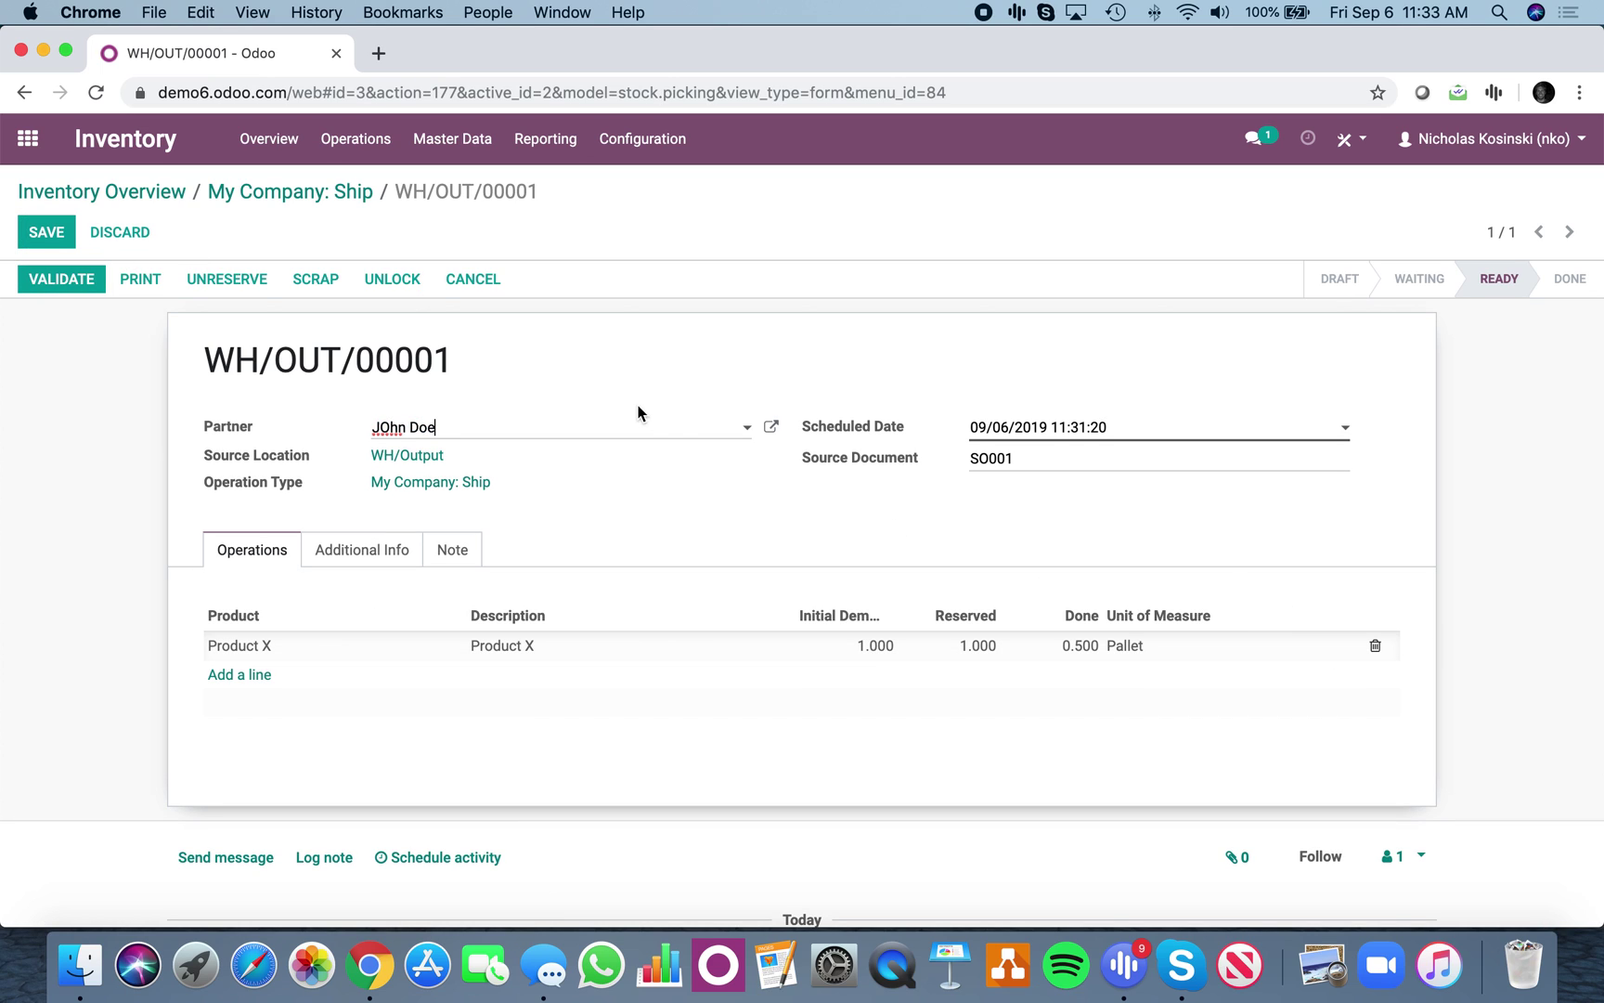
pyautogui.click(65, 232)
pyautogui.click(1353, 644)
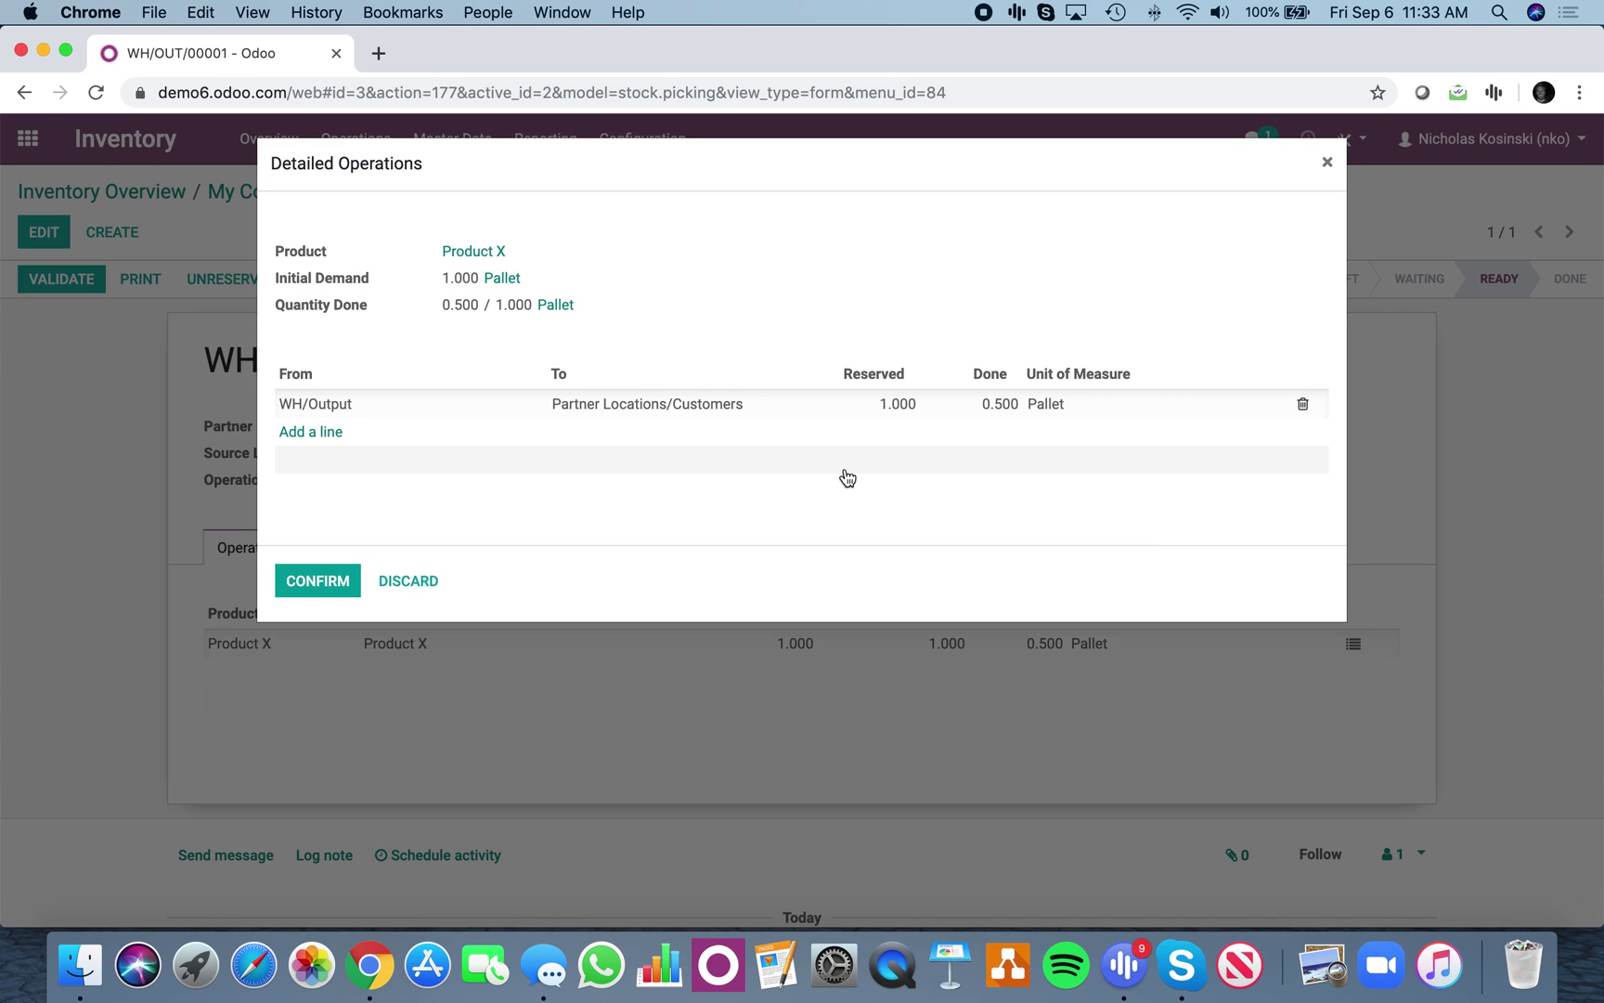
pyautogui.click(968, 404)
pyautogui.write('3')
pyautogui.click(317, 580)
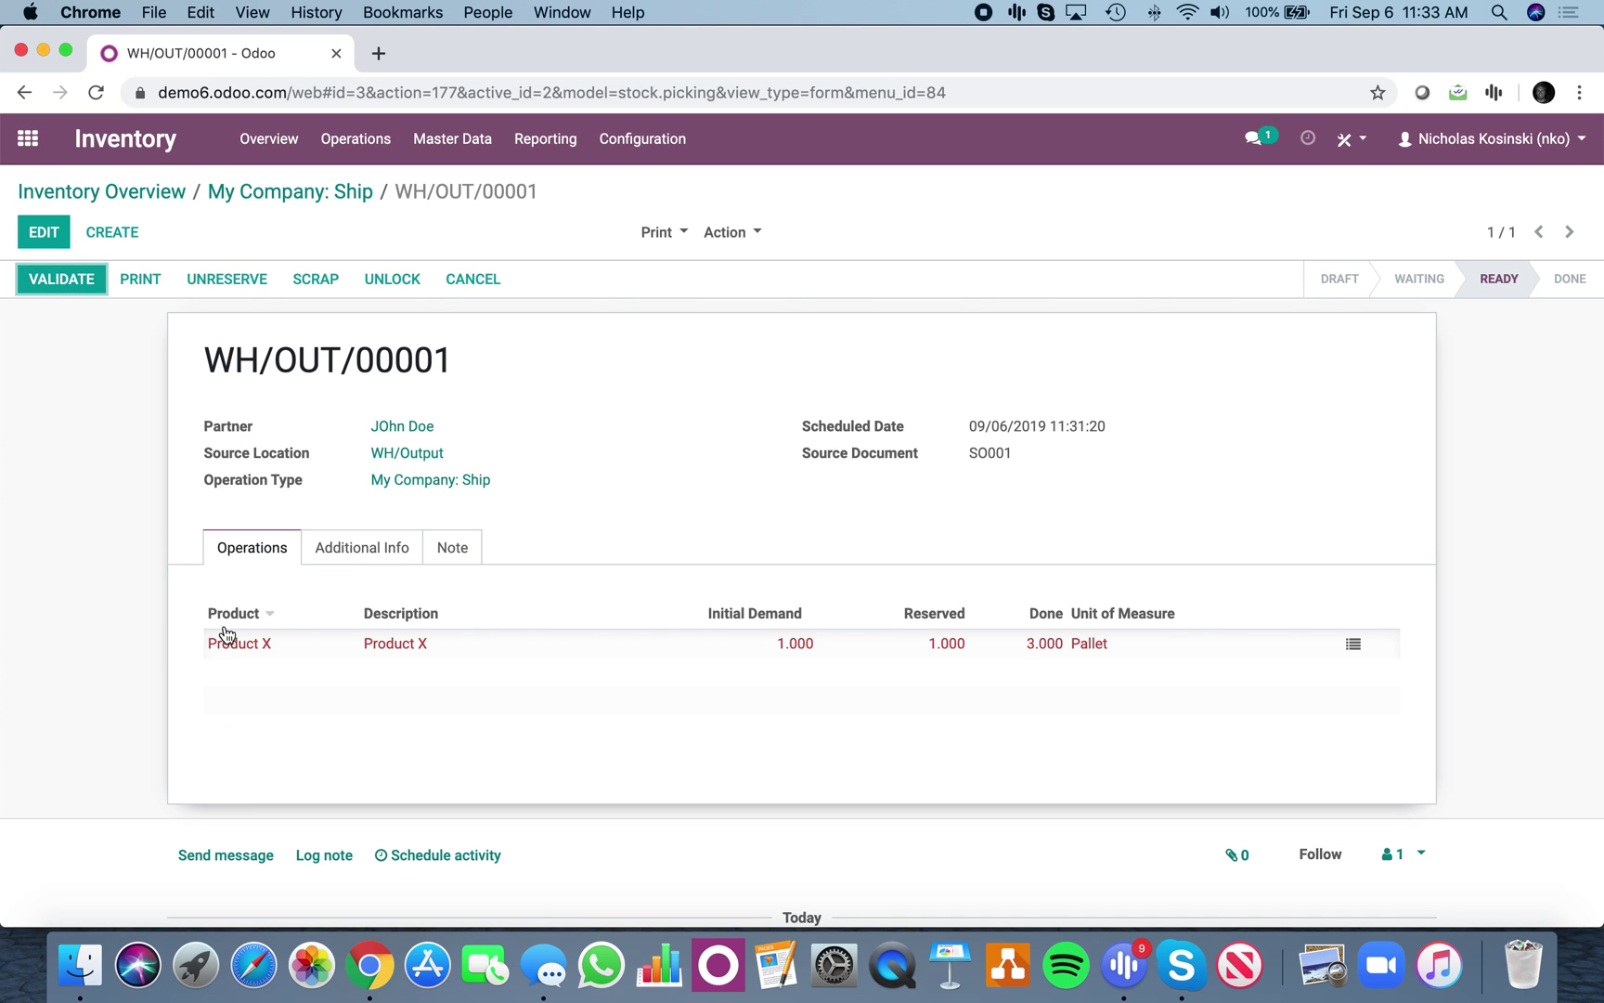
pyautogui.click(79, 291)
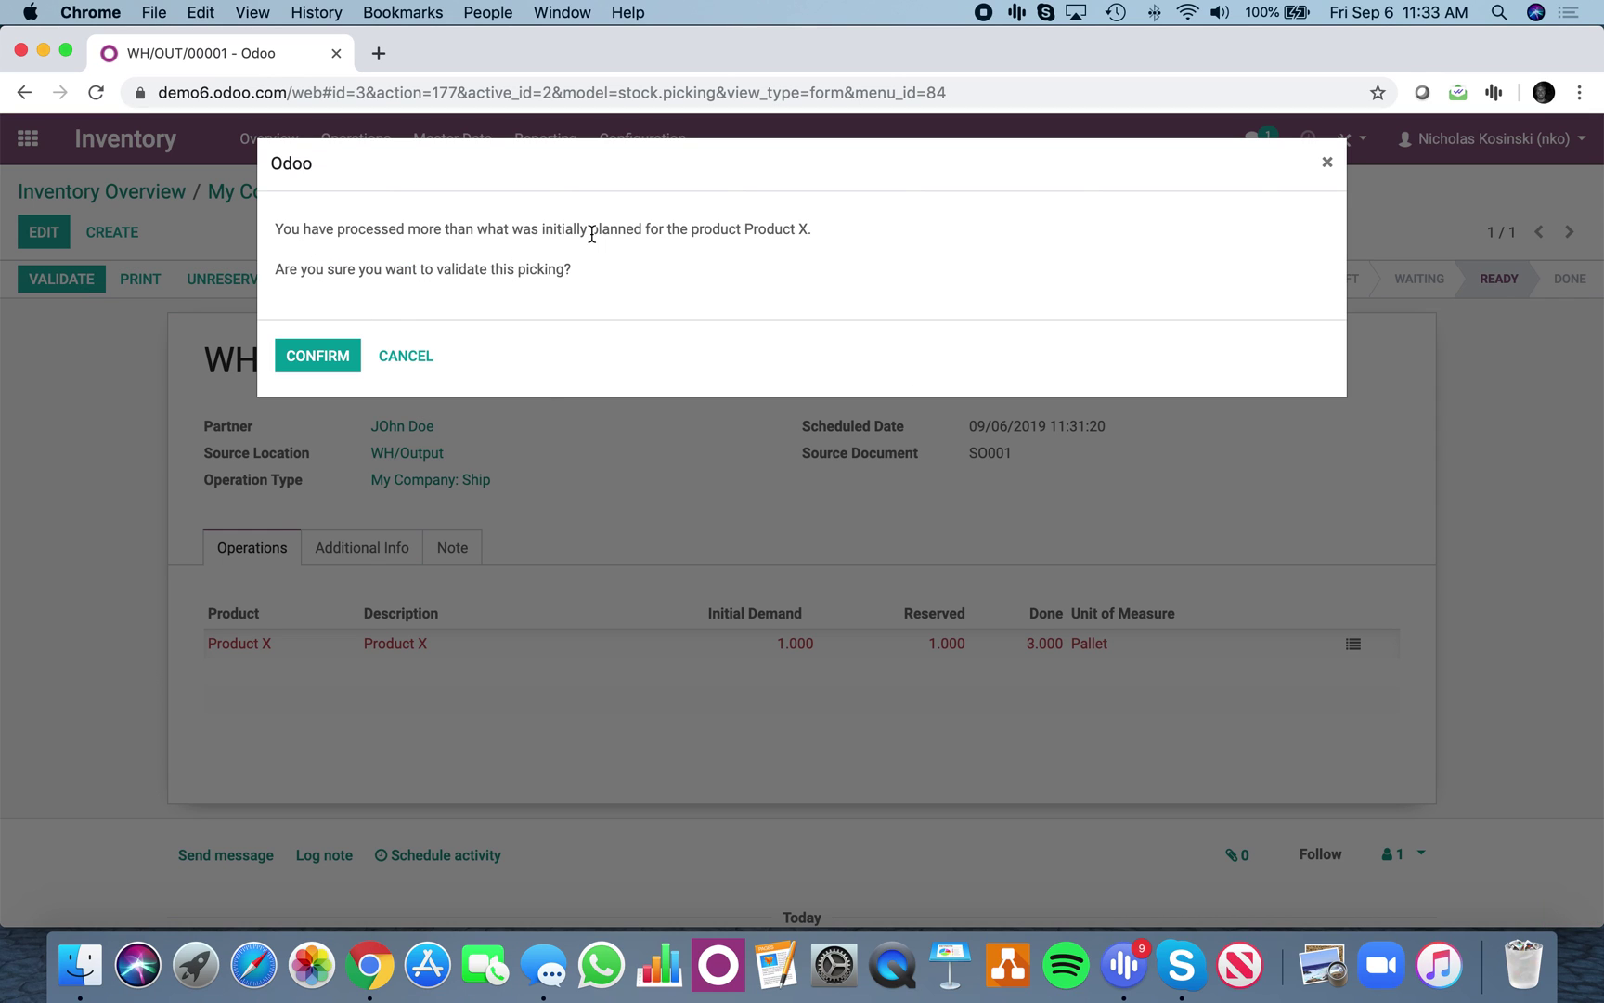
pyautogui.click(429, 360)
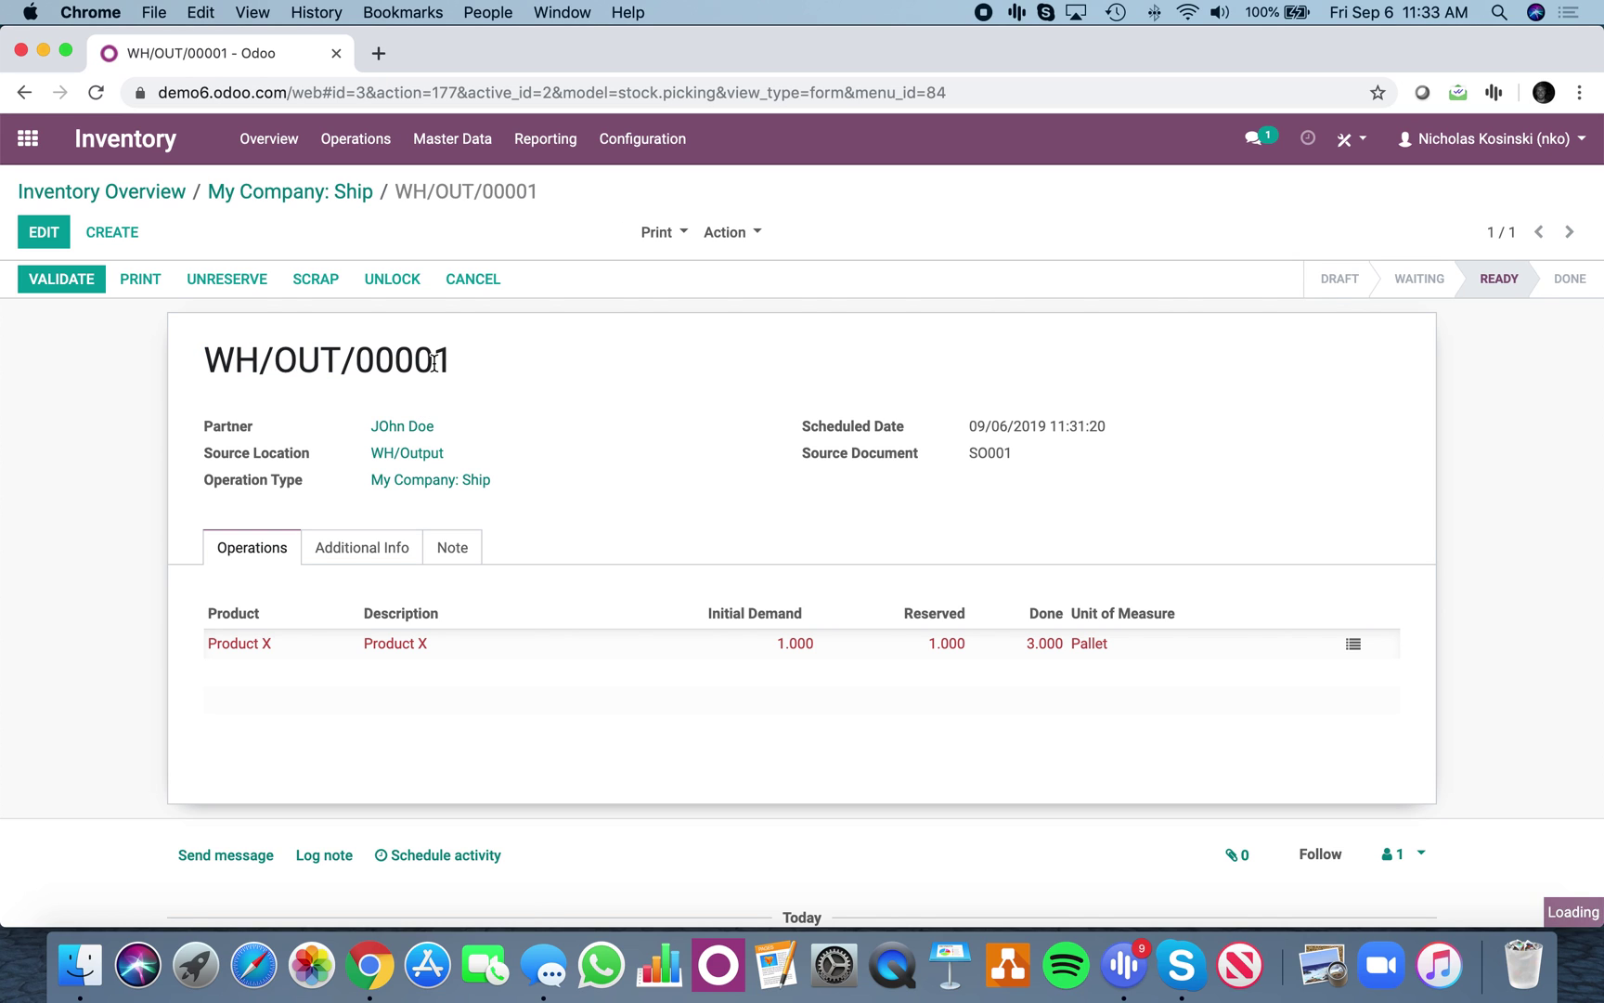
# - Correct the done quantity to 1 pallet, validate WH/OUT/00001, and return to the overview
pyautogui.click(1355, 647)
pyautogui.click(992, 405)
pyautogui.write('1')
pyautogui.click(990, 290)
pyautogui.click(317, 583)
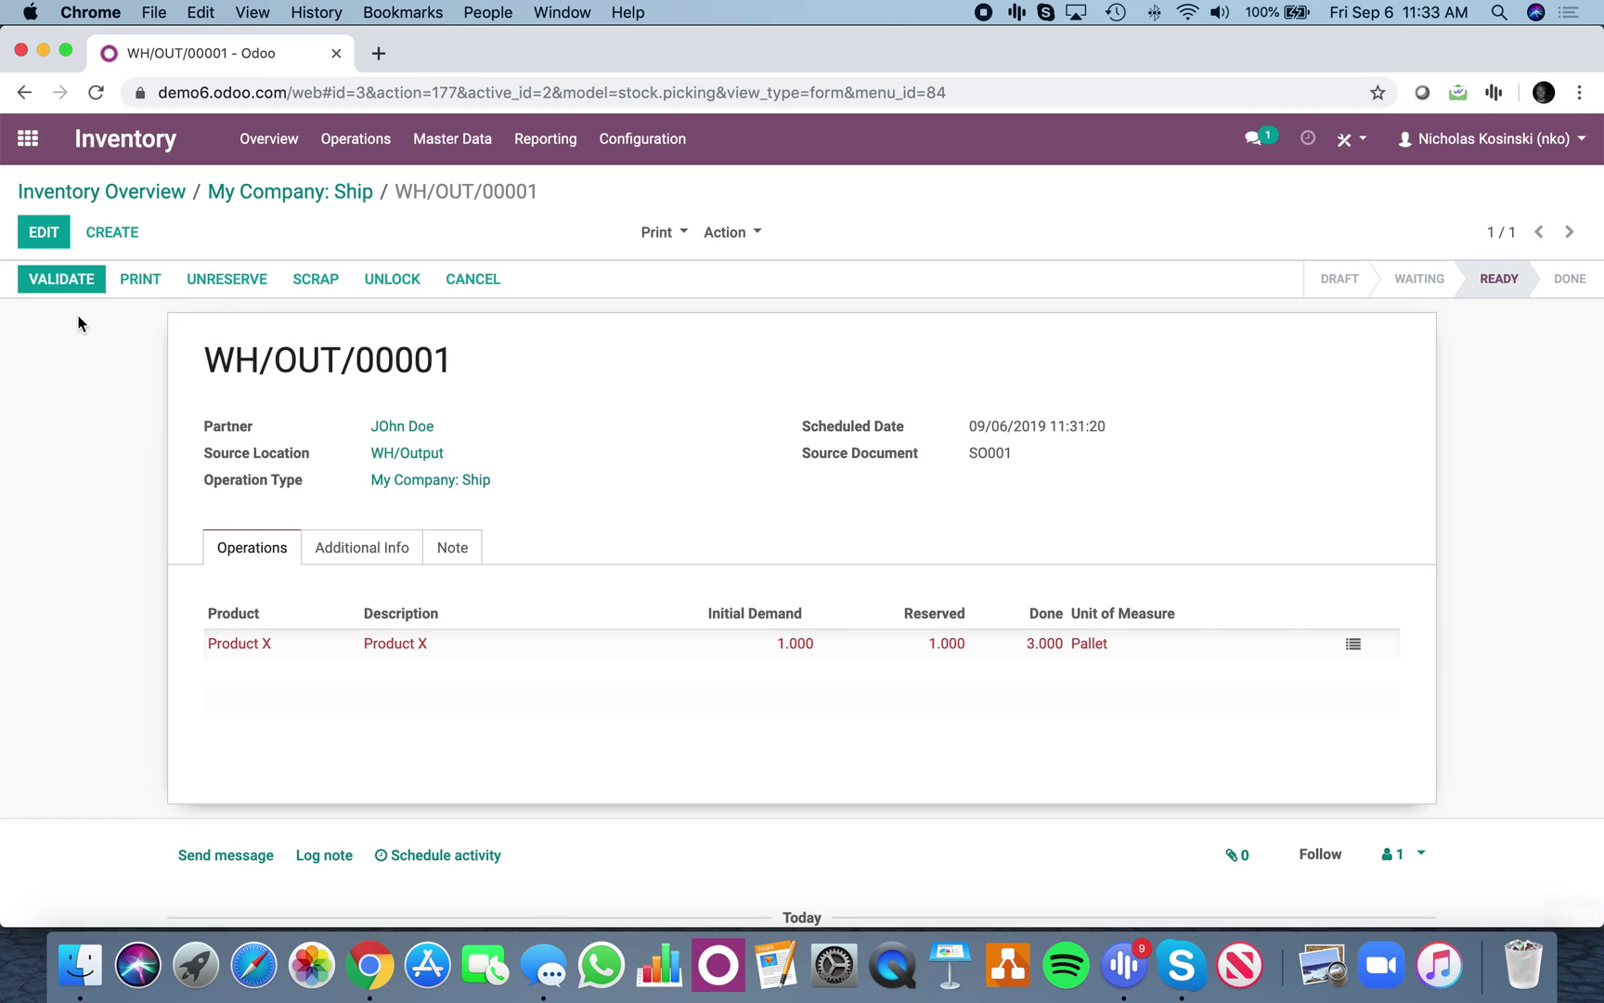
pyautogui.click(56, 280)
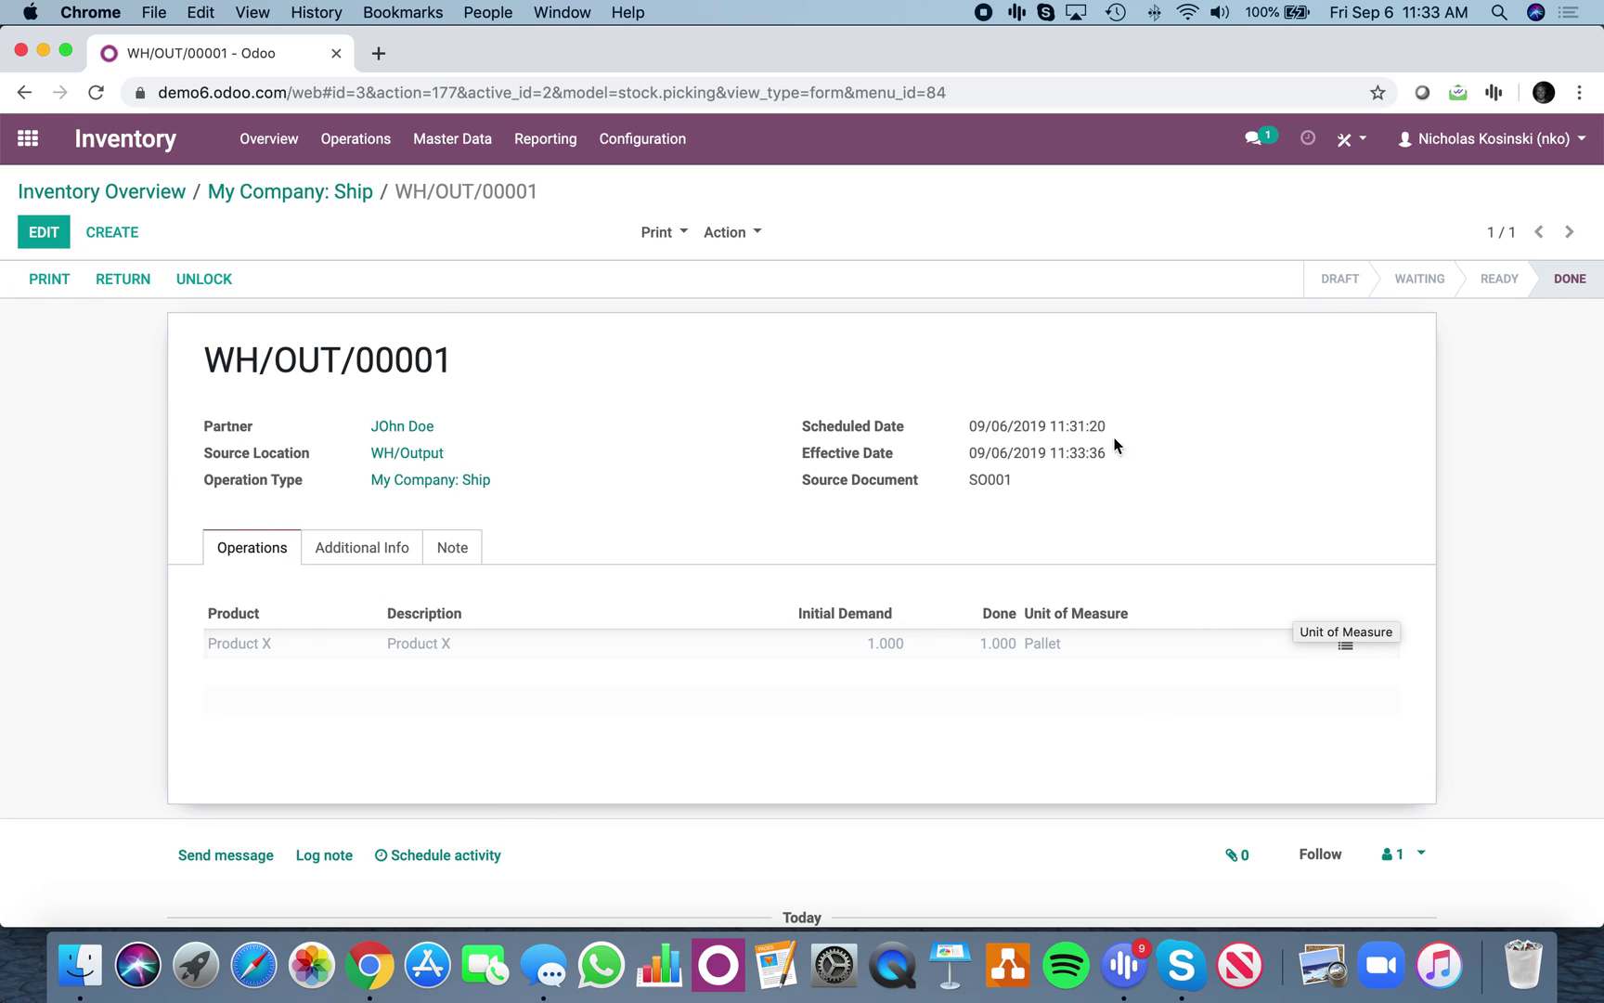
pyautogui.click(268, 139)
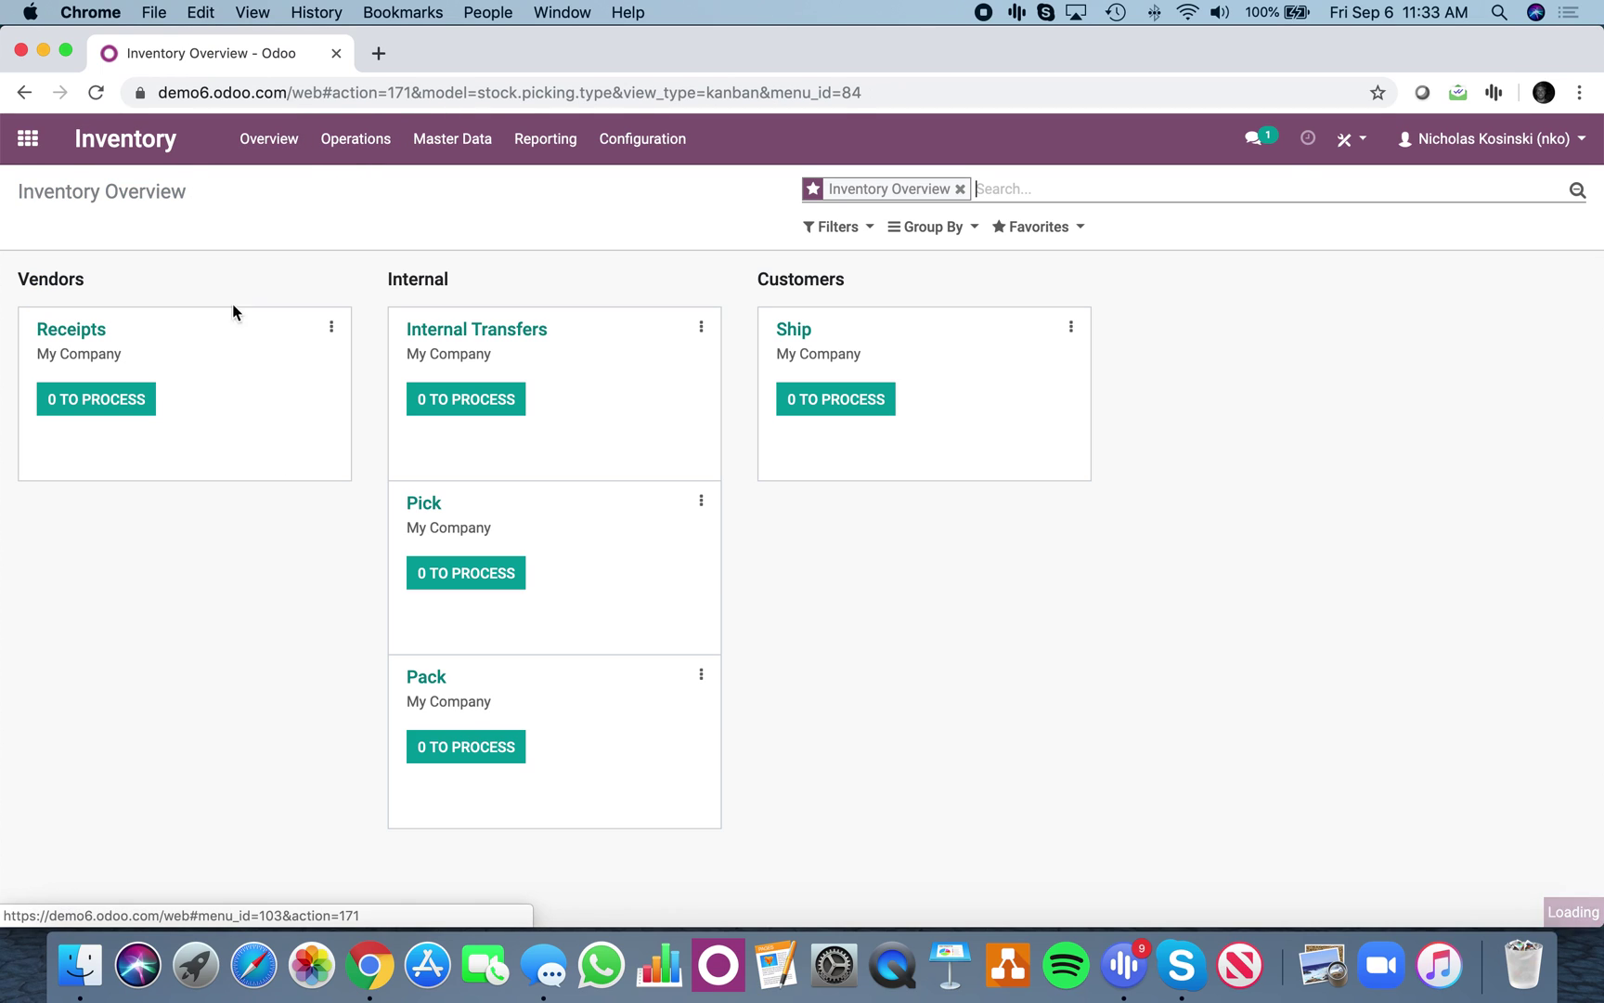
# - Inspect the Deliver in 3 steps route's WH/Stock to WH/Packing Zone rule, then return to Routes
pyautogui.click(644, 141)
pyautogui.click(688, 350)
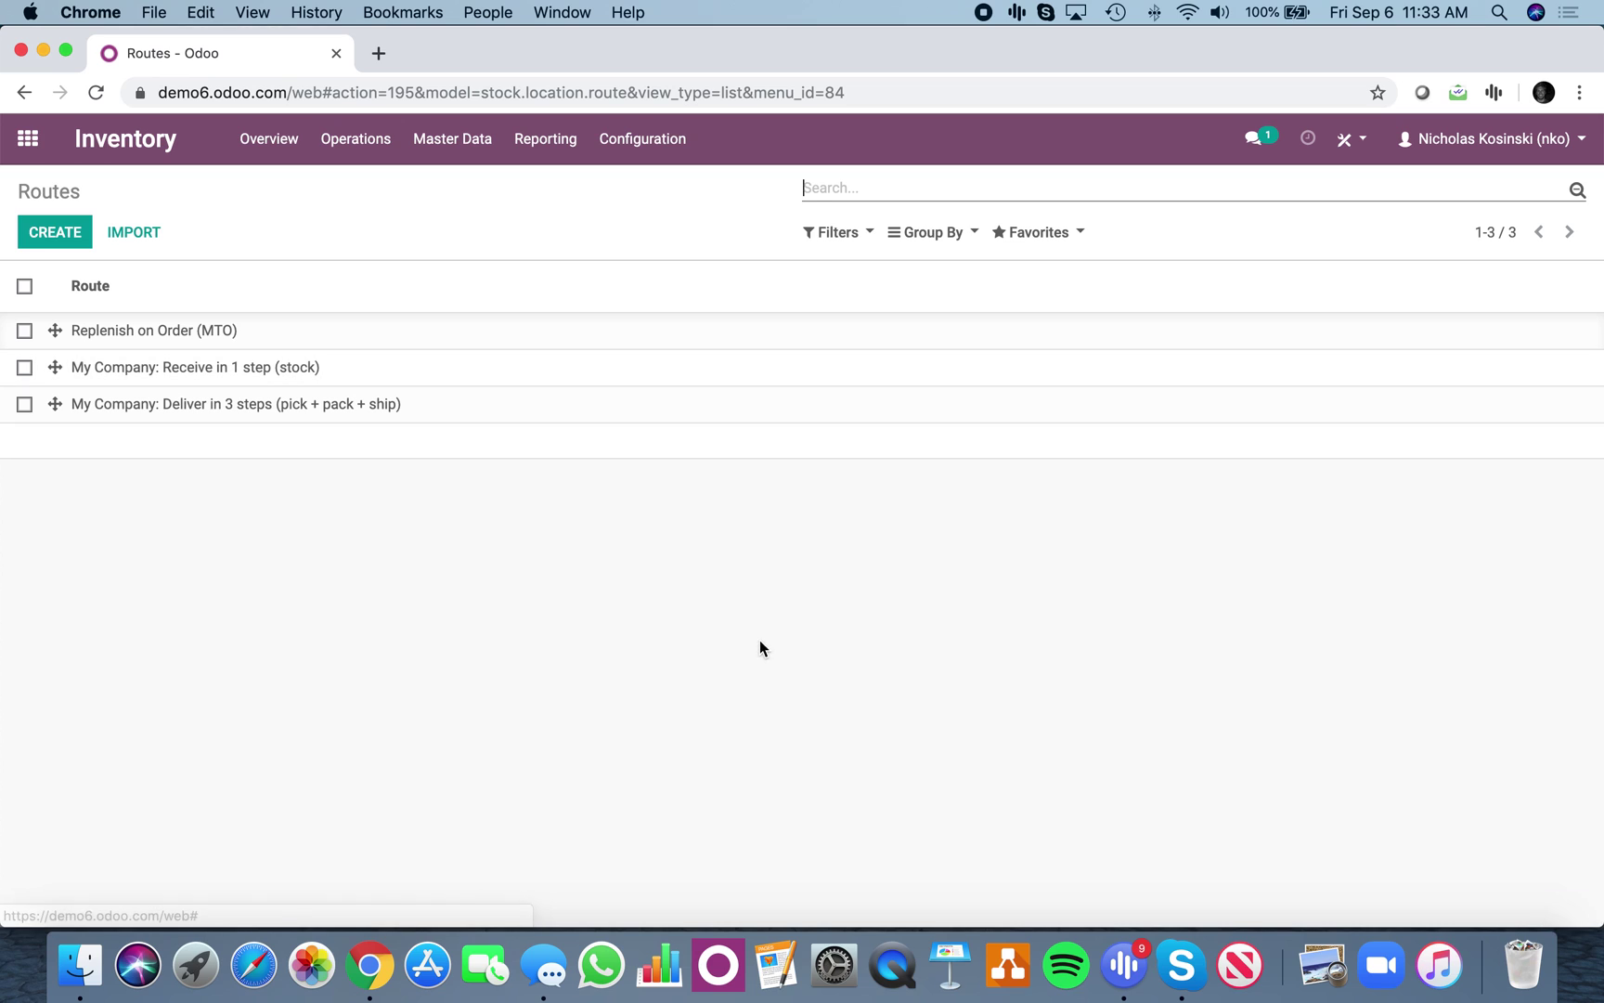
pyautogui.click(351, 409)
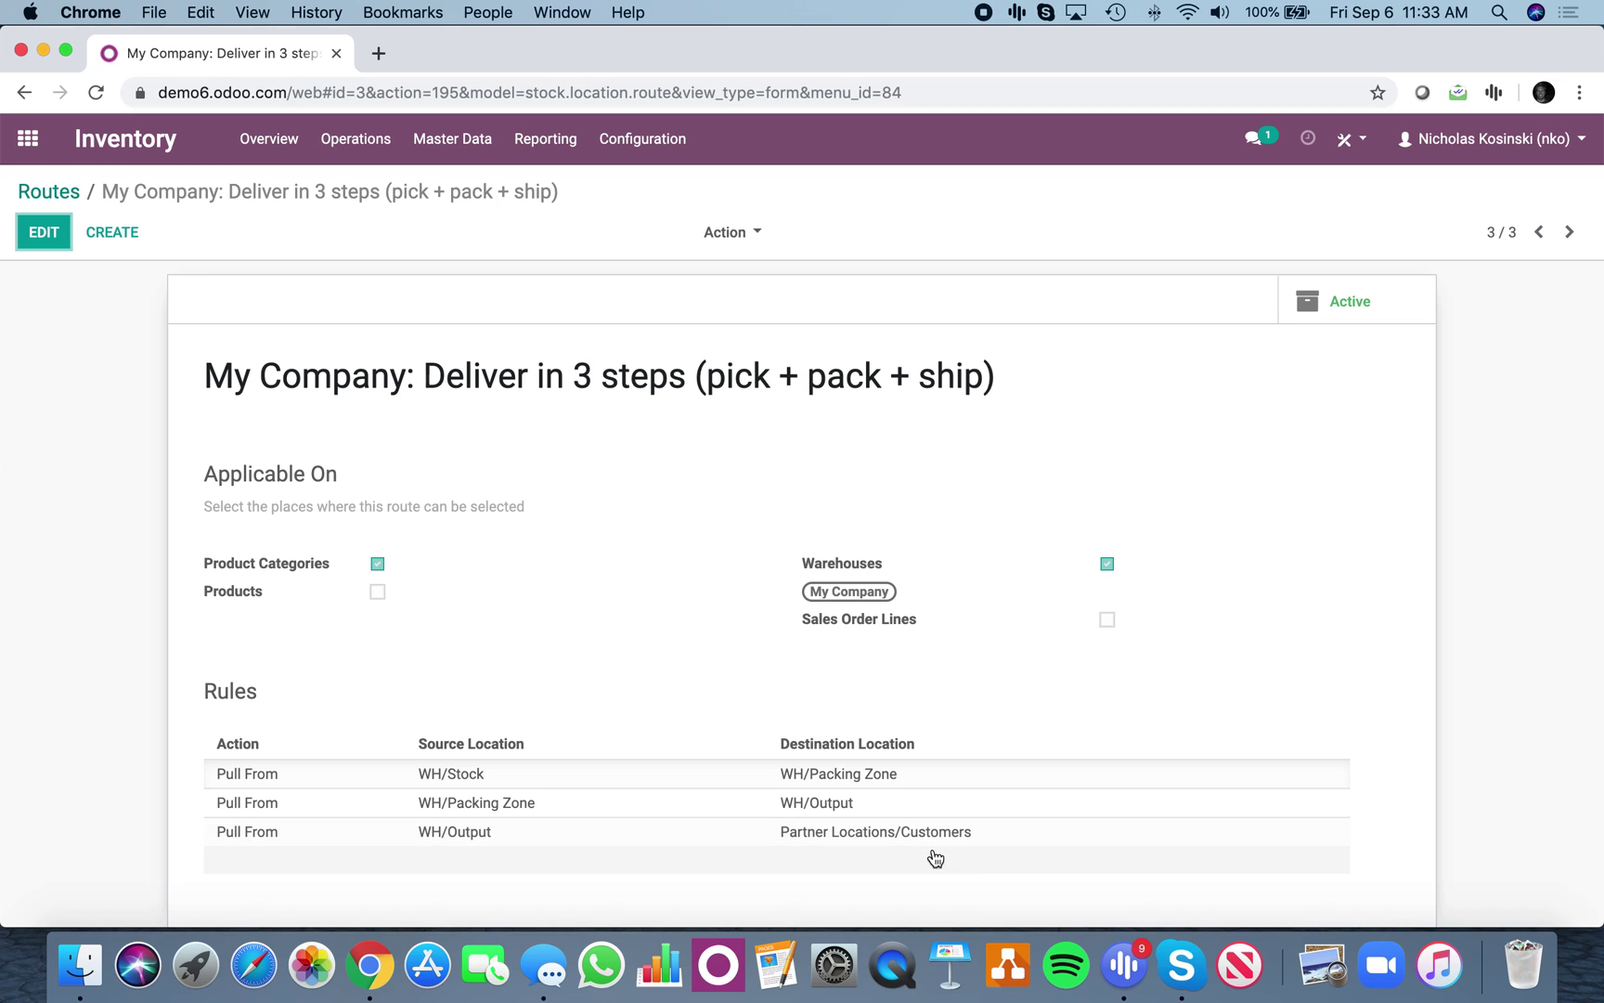
pyautogui.click(607, 776)
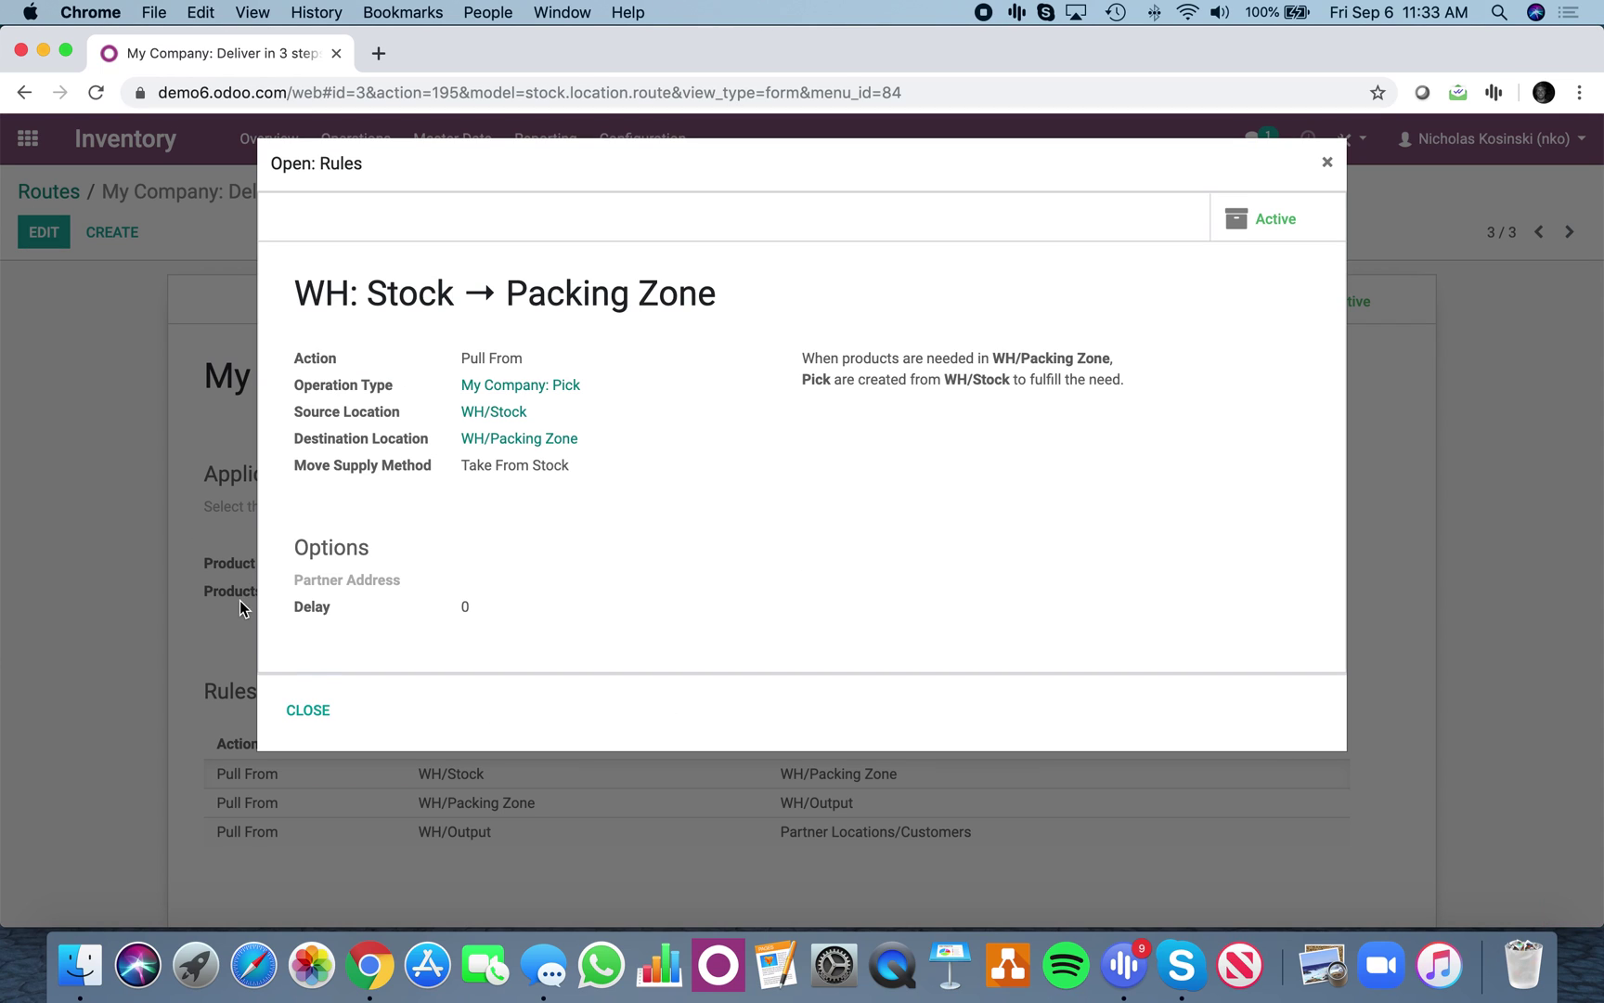
pyautogui.click(315, 715)
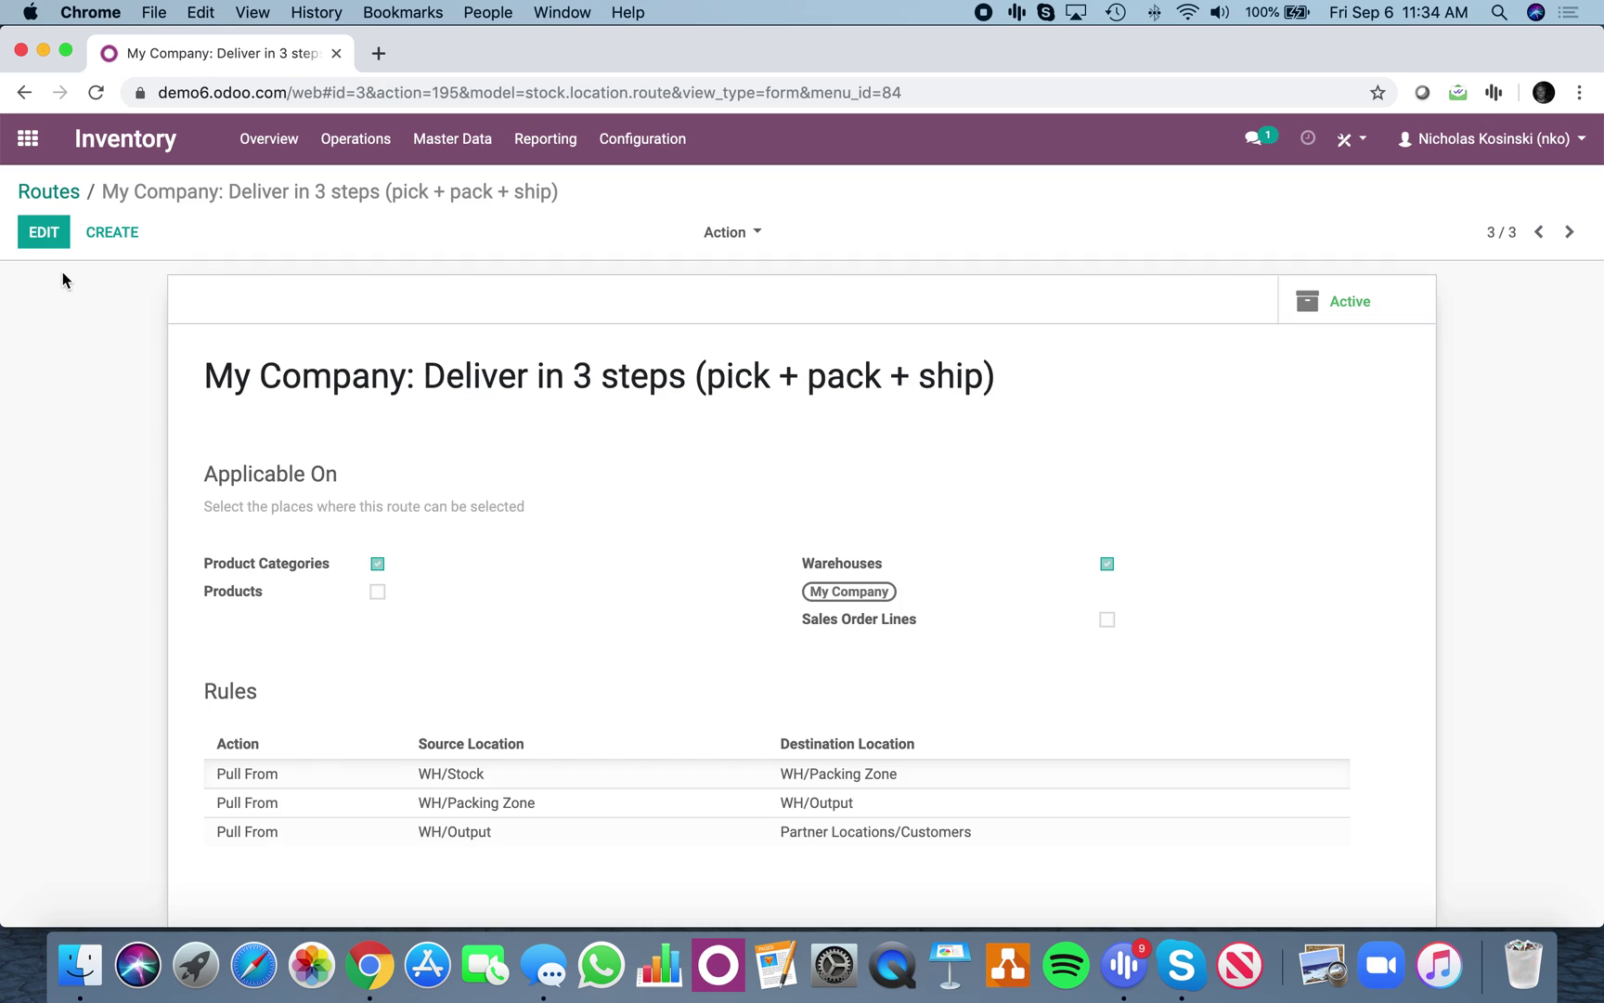
pyautogui.click(48, 193)
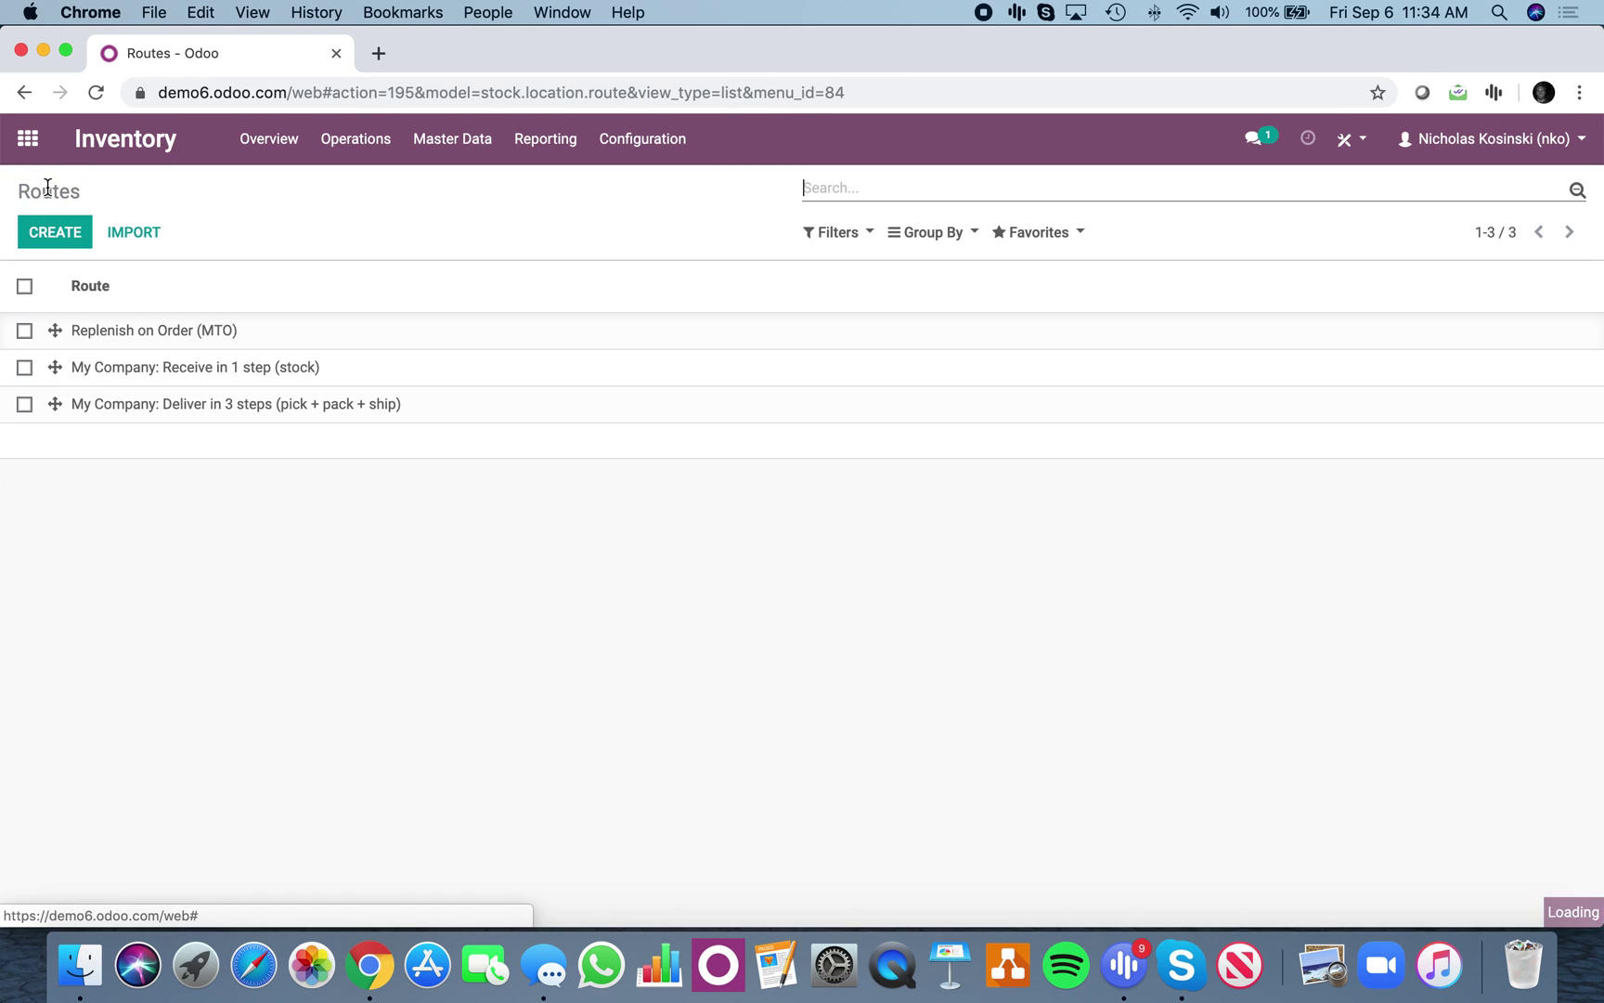
pyautogui.click(55, 240)
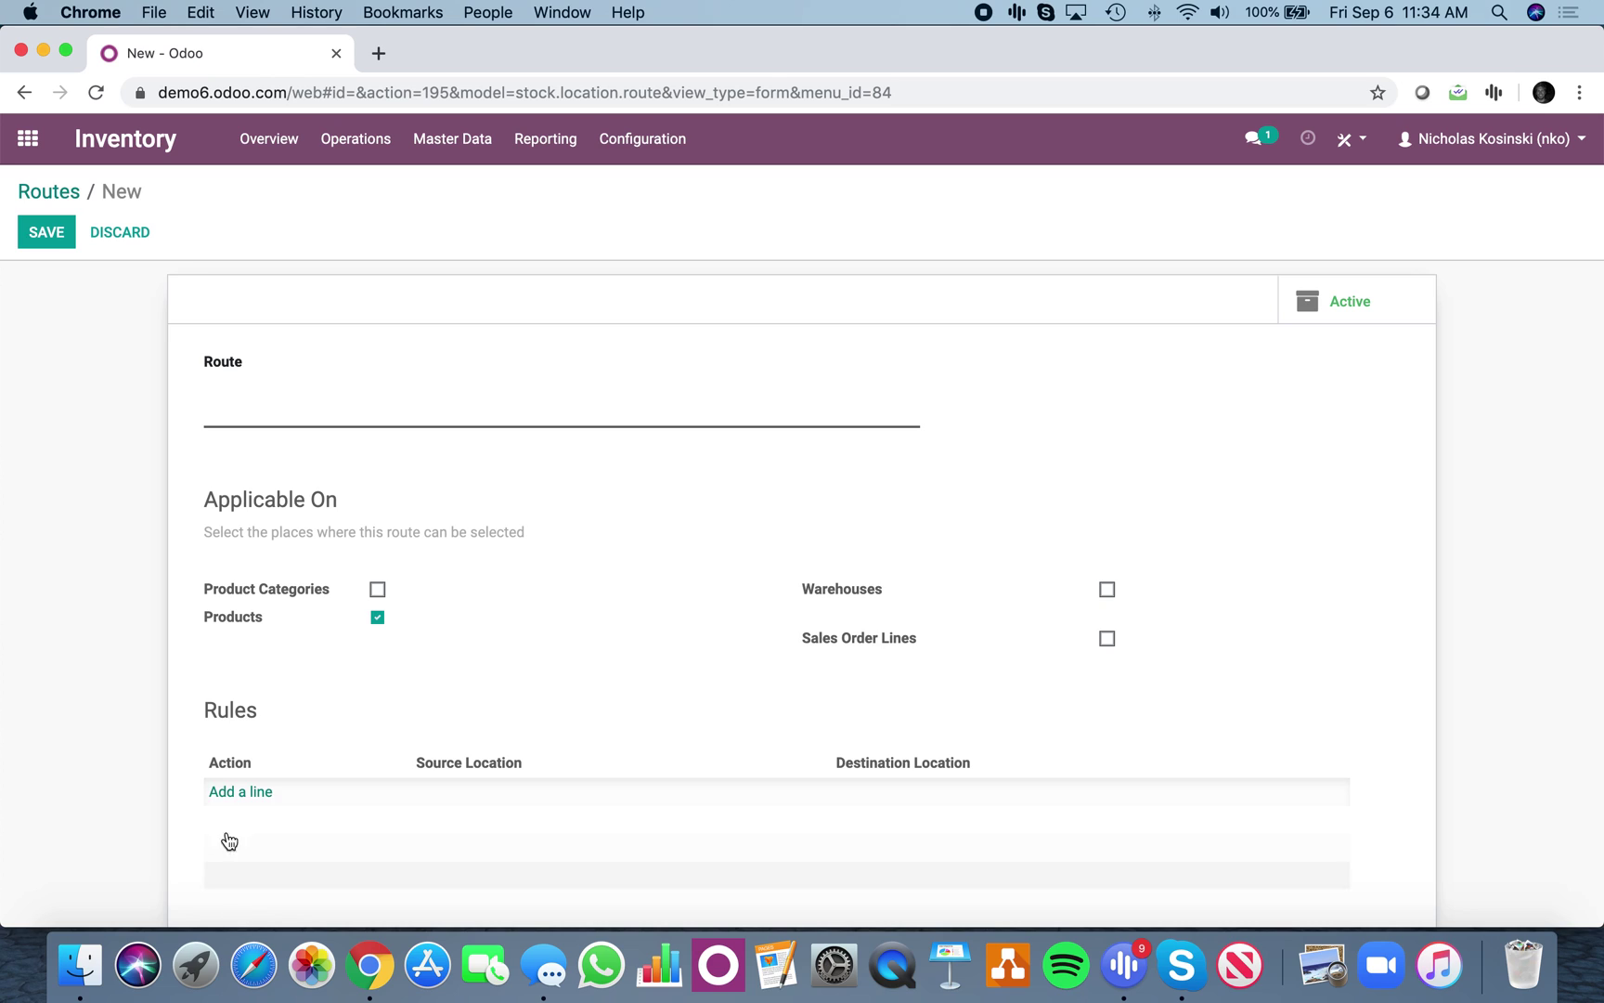
# - Name a new route 'Special Package Route' and add its first rule line
pyautogui.click(58, 193)
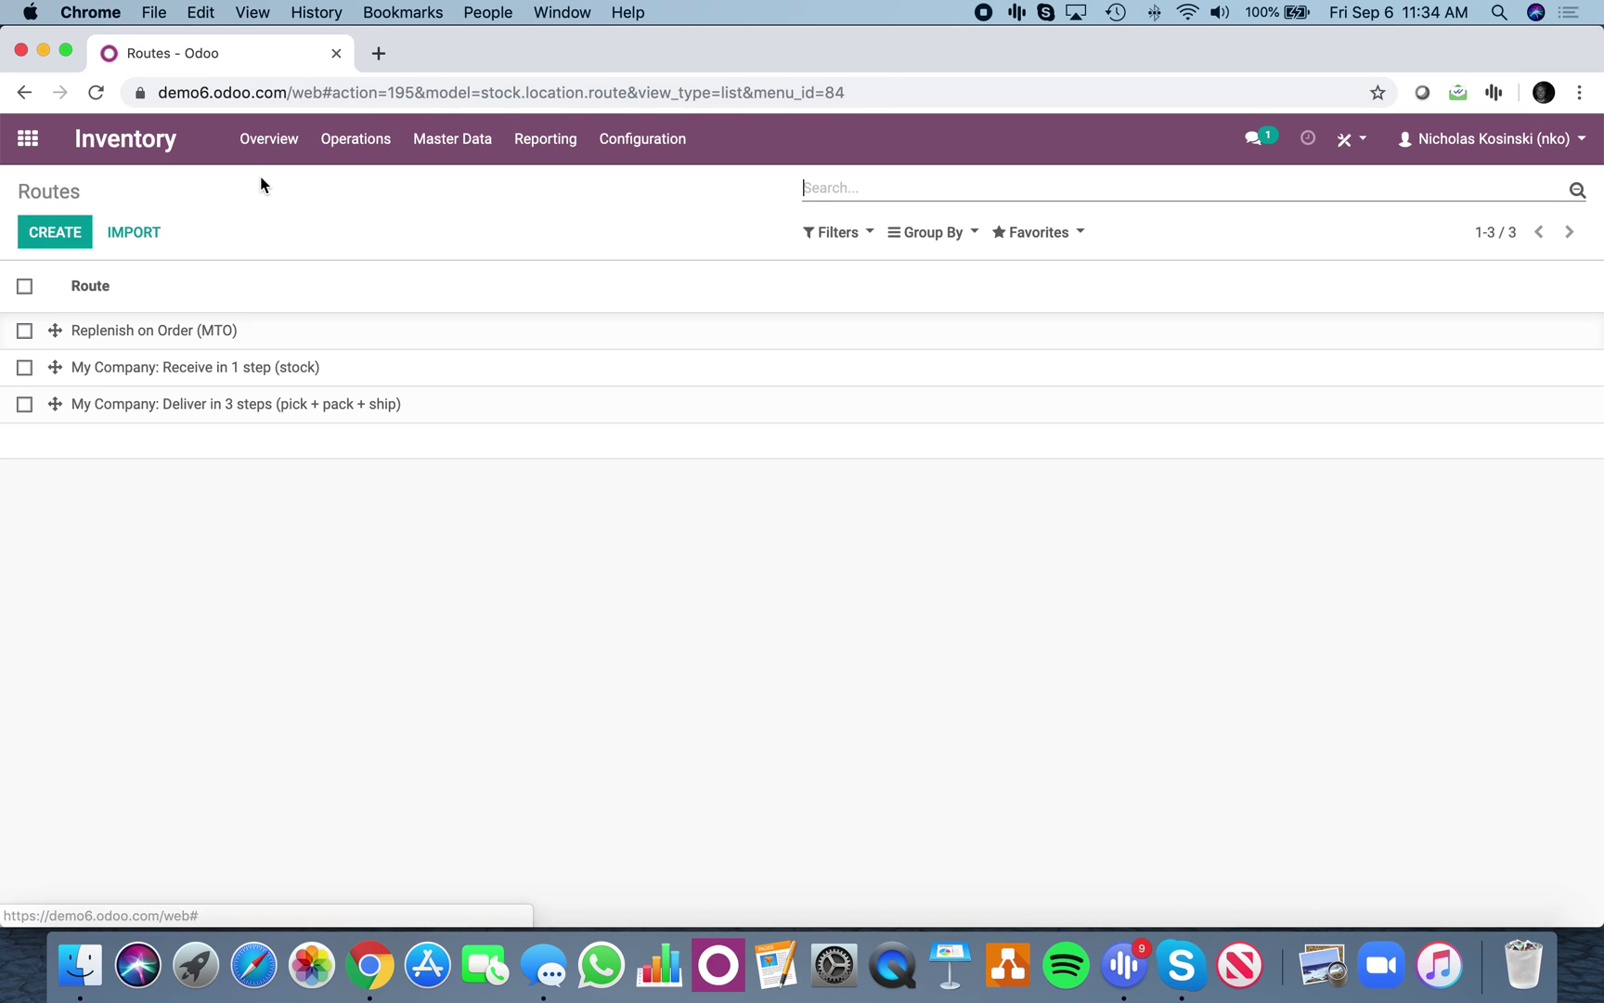
pyautogui.click(37, 232)
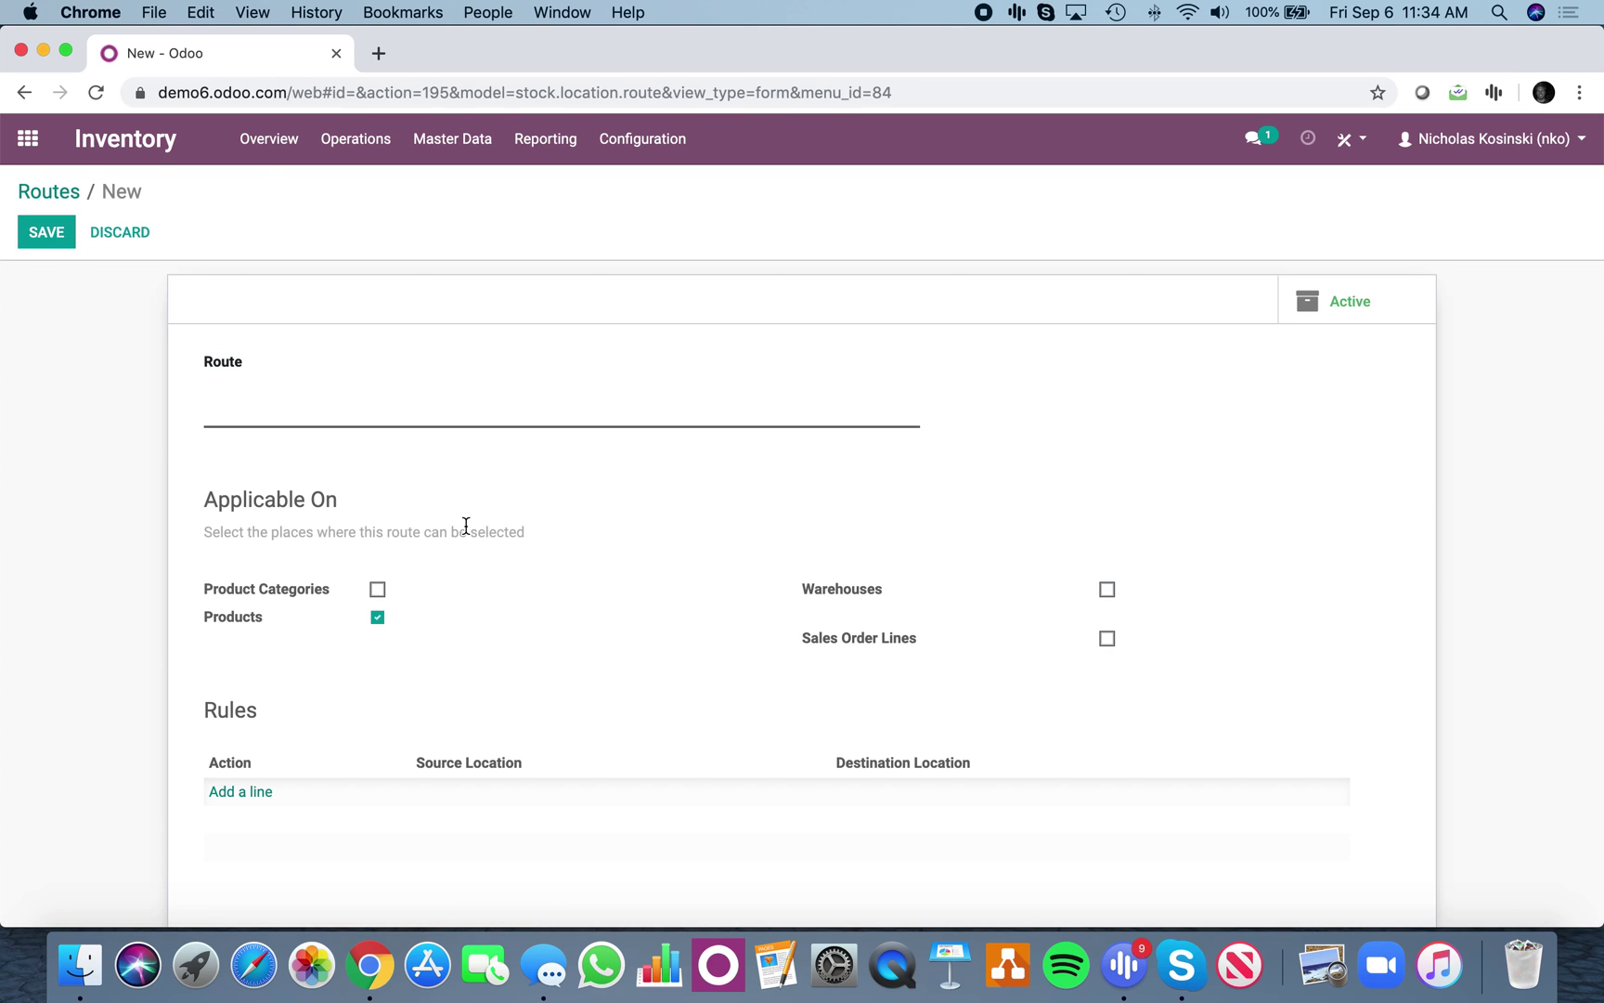
pyautogui.write('Special Package Route')
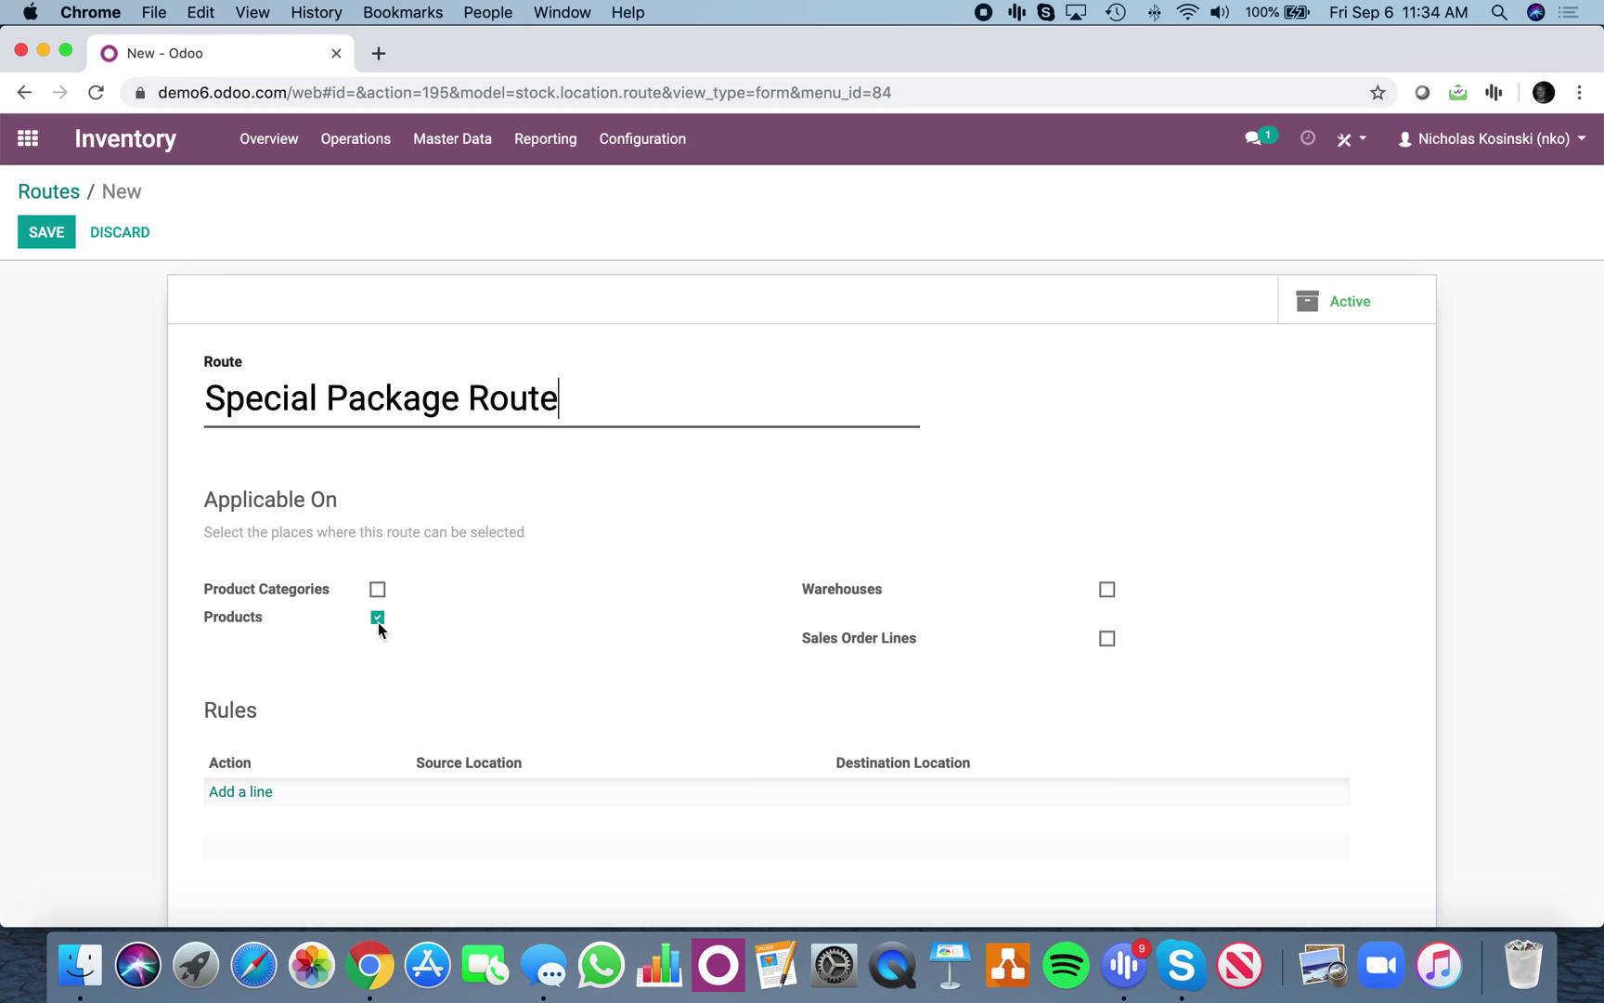
pyautogui.click(268, 791)
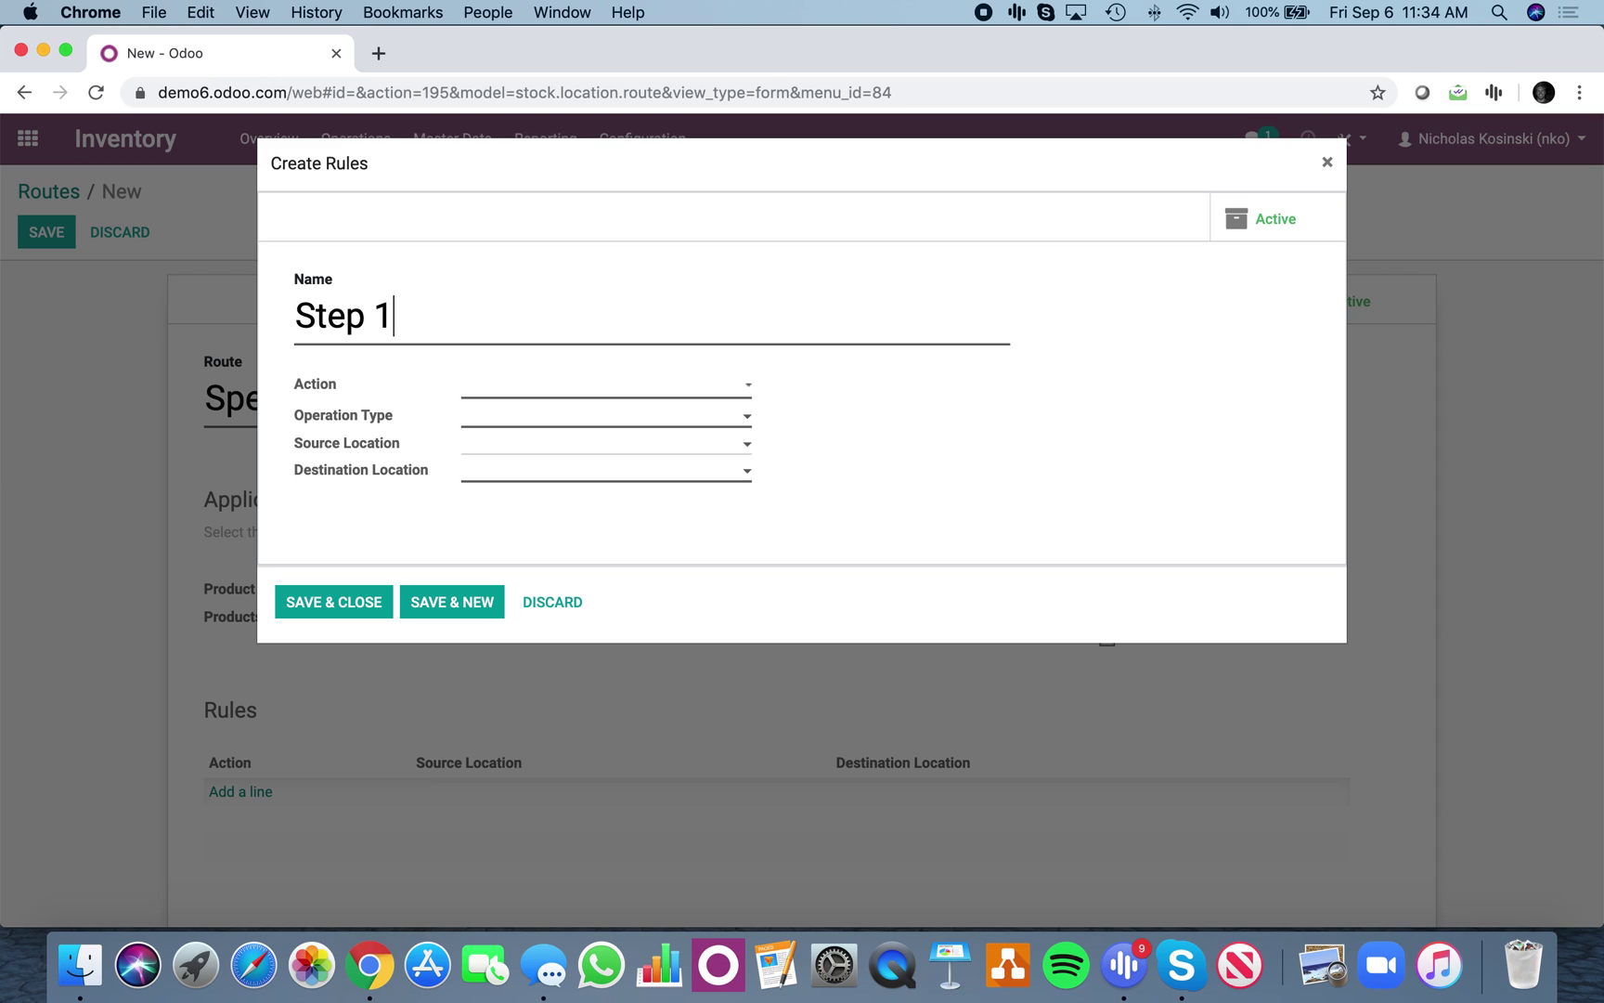
pyautogui.click(598, 385)
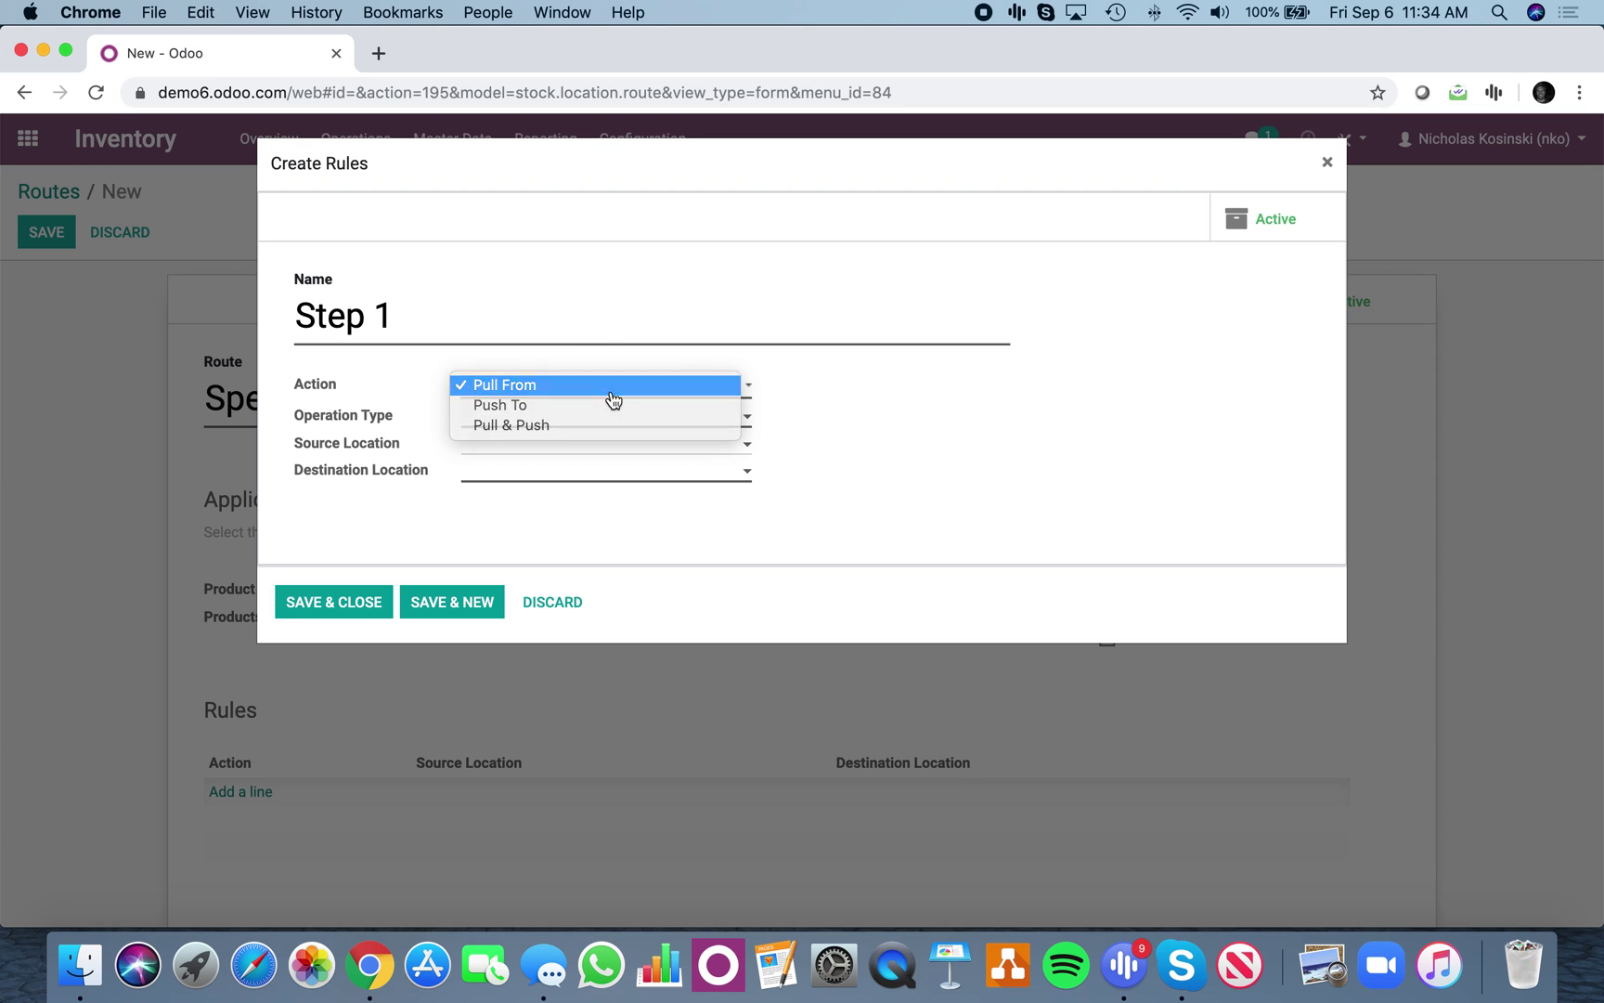
# - Set the rule to Pull From, Internal Transfers, destination WH/Packing Zone, Take From Stock, and save it
pyautogui.click(611, 390)
pyautogui.click(565, 417)
pyautogui.write('sto')
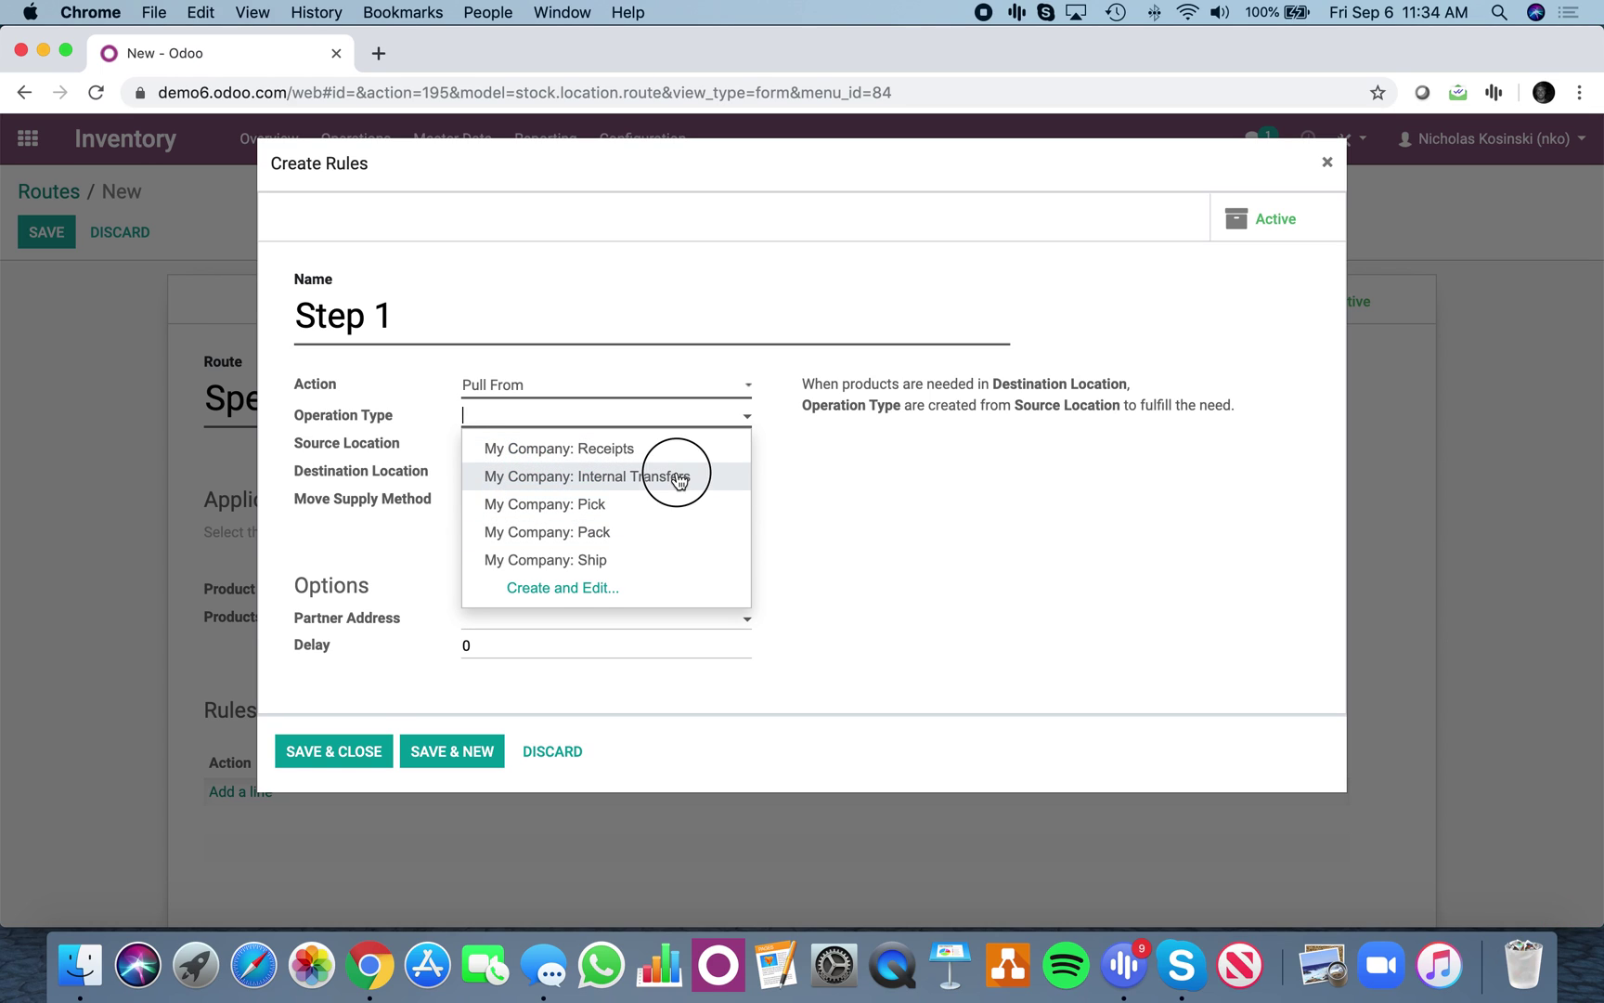
pyautogui.click(678, 478)
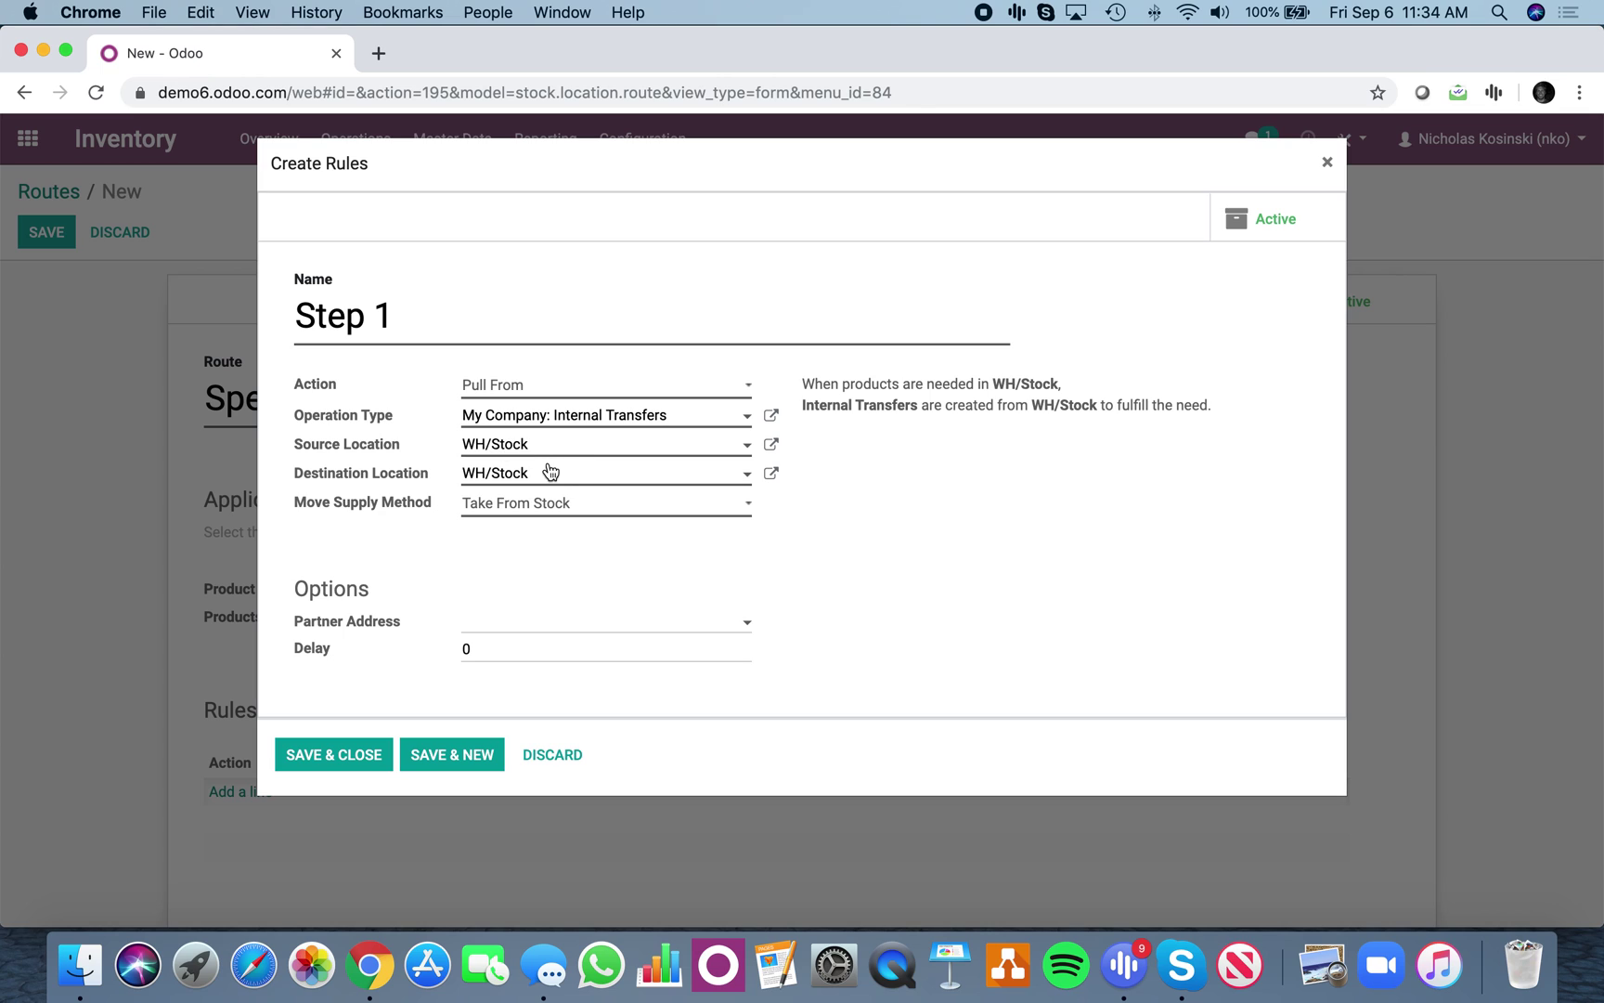
pyautogui.moveTo(550, 472); pyautogui.dragTo(333, 472)
pyautogui.write('pa')
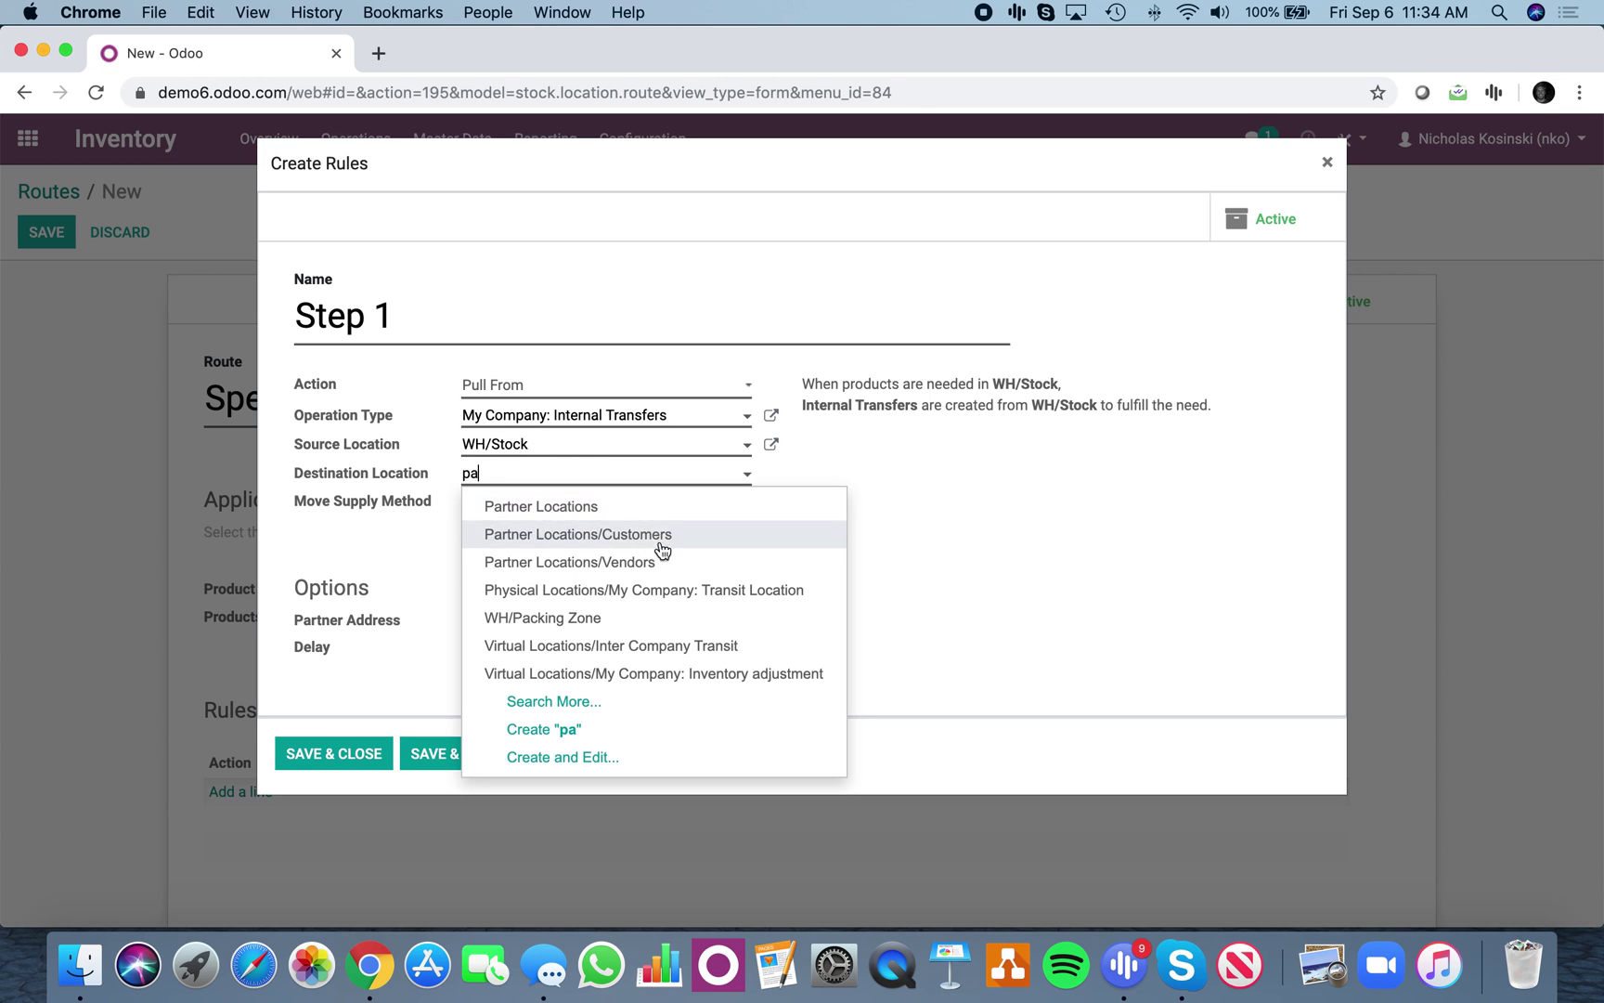
pyautogui.click(681, 620)
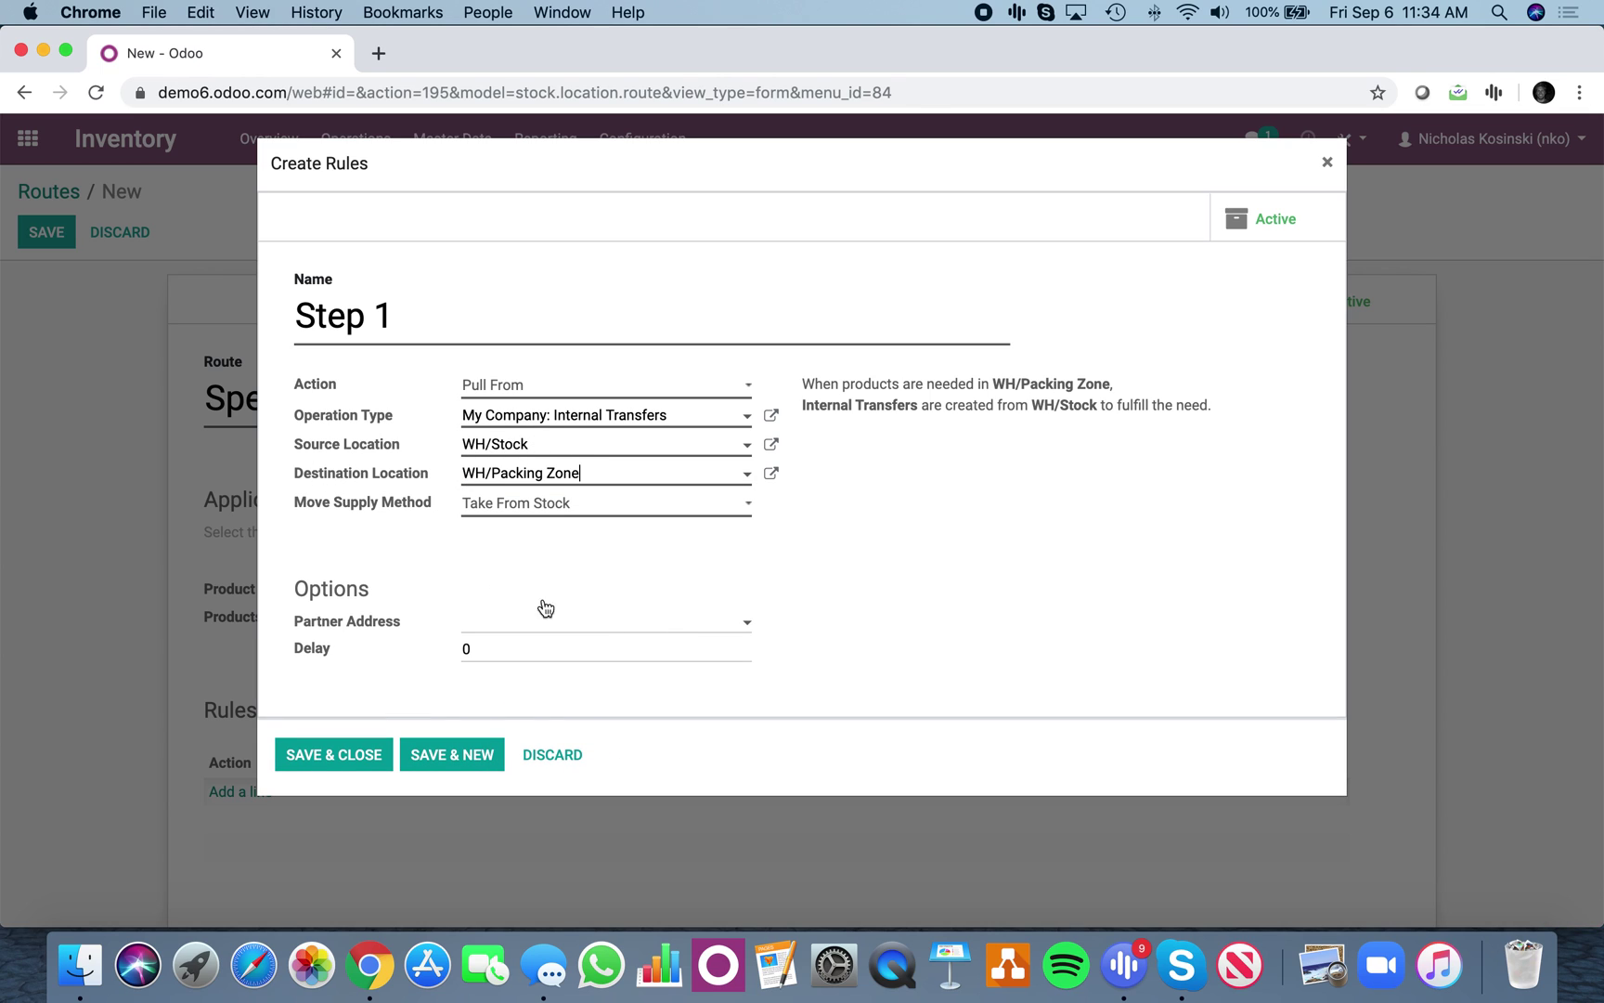
pyautogui.click(564, 509)
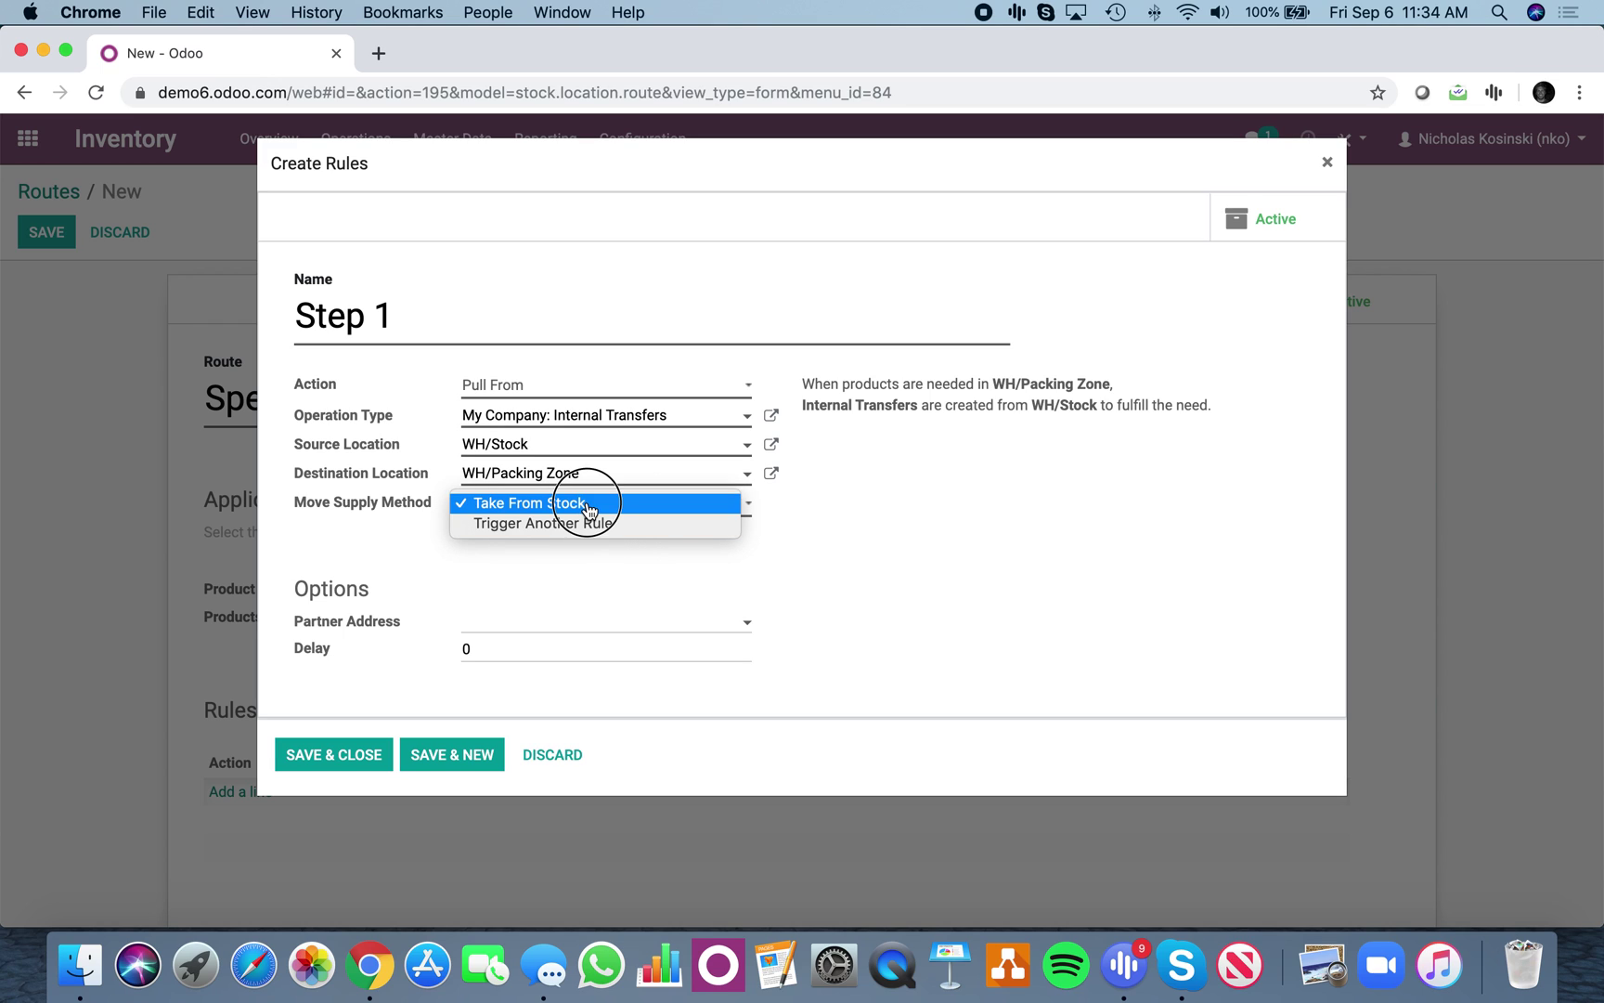
pyautogui.click(588, 506)
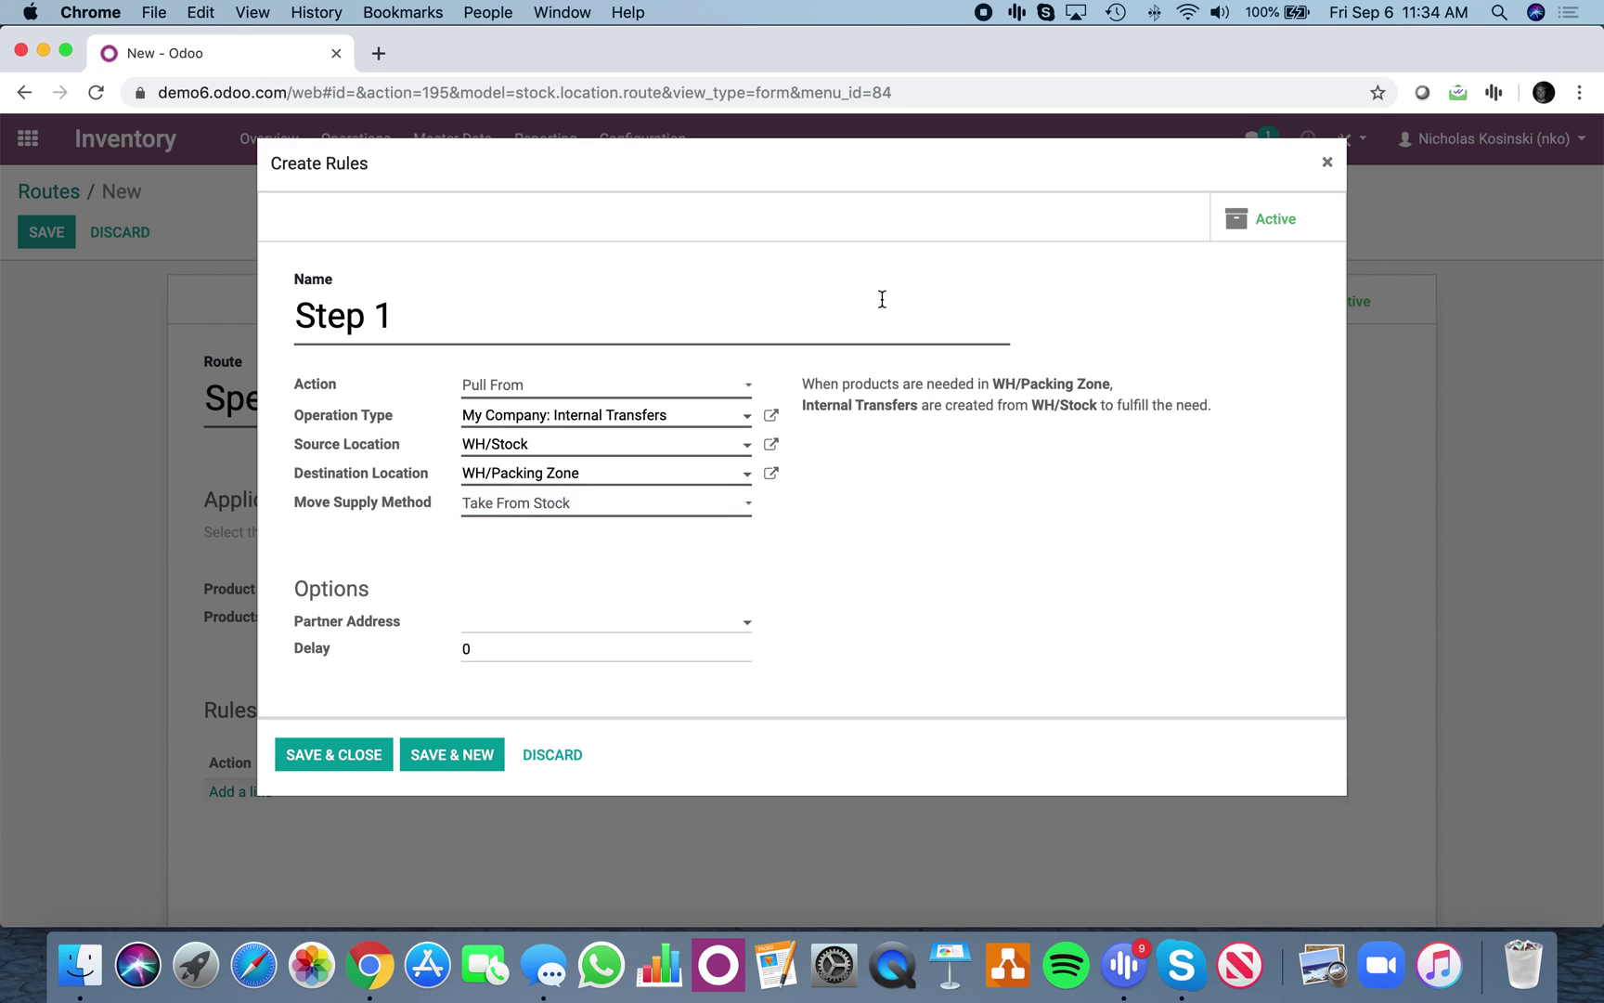
pyautogui.click(334, 754)
# - Save the Special Package Route and start a new product, showing its inventory settings
pyautogui.click(59, 237)
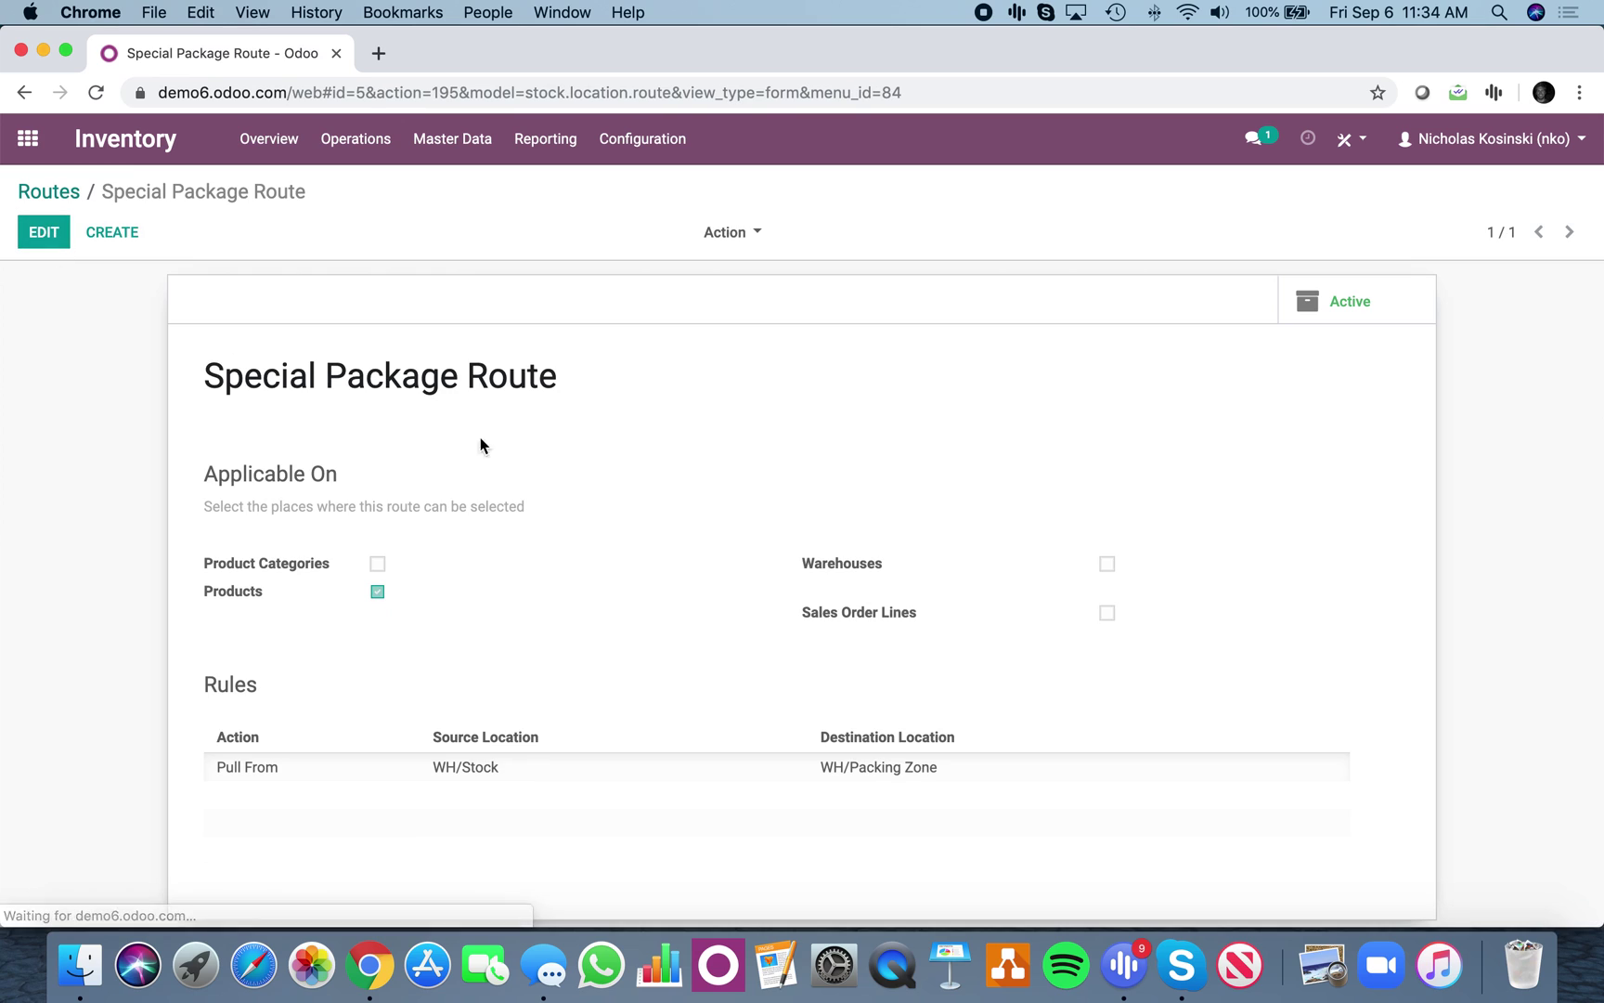
pyautogui.moveTo(197, 384); pyautogui.dragTo(573, 359)
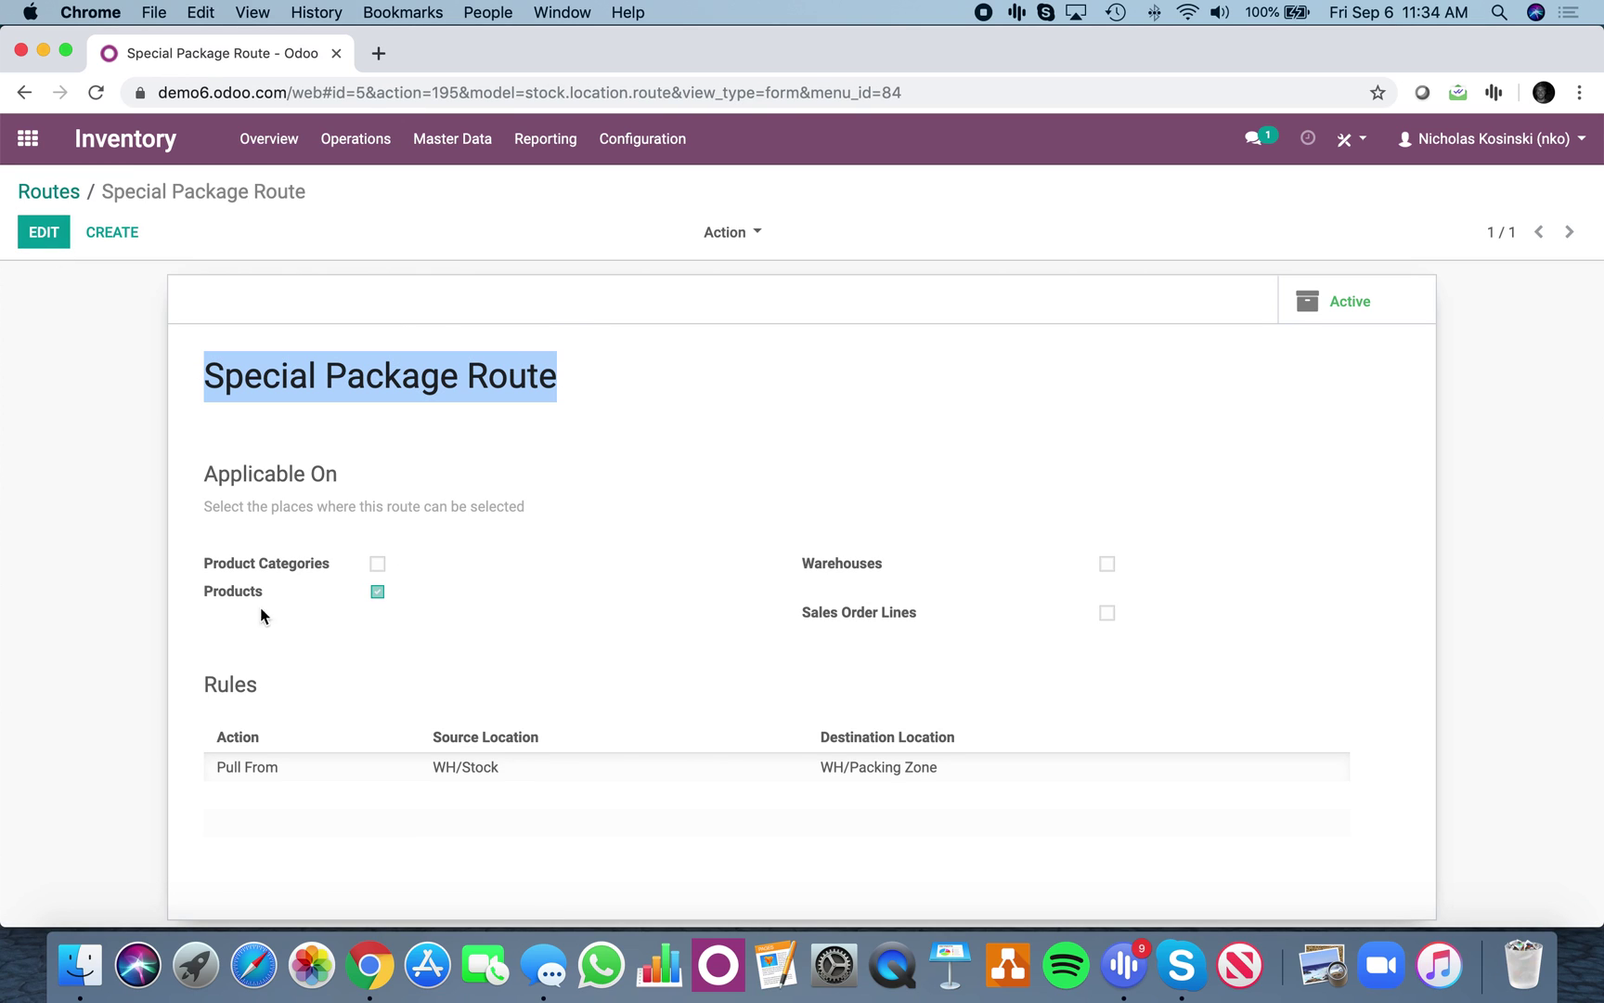
pyautogui.click(418, 599)
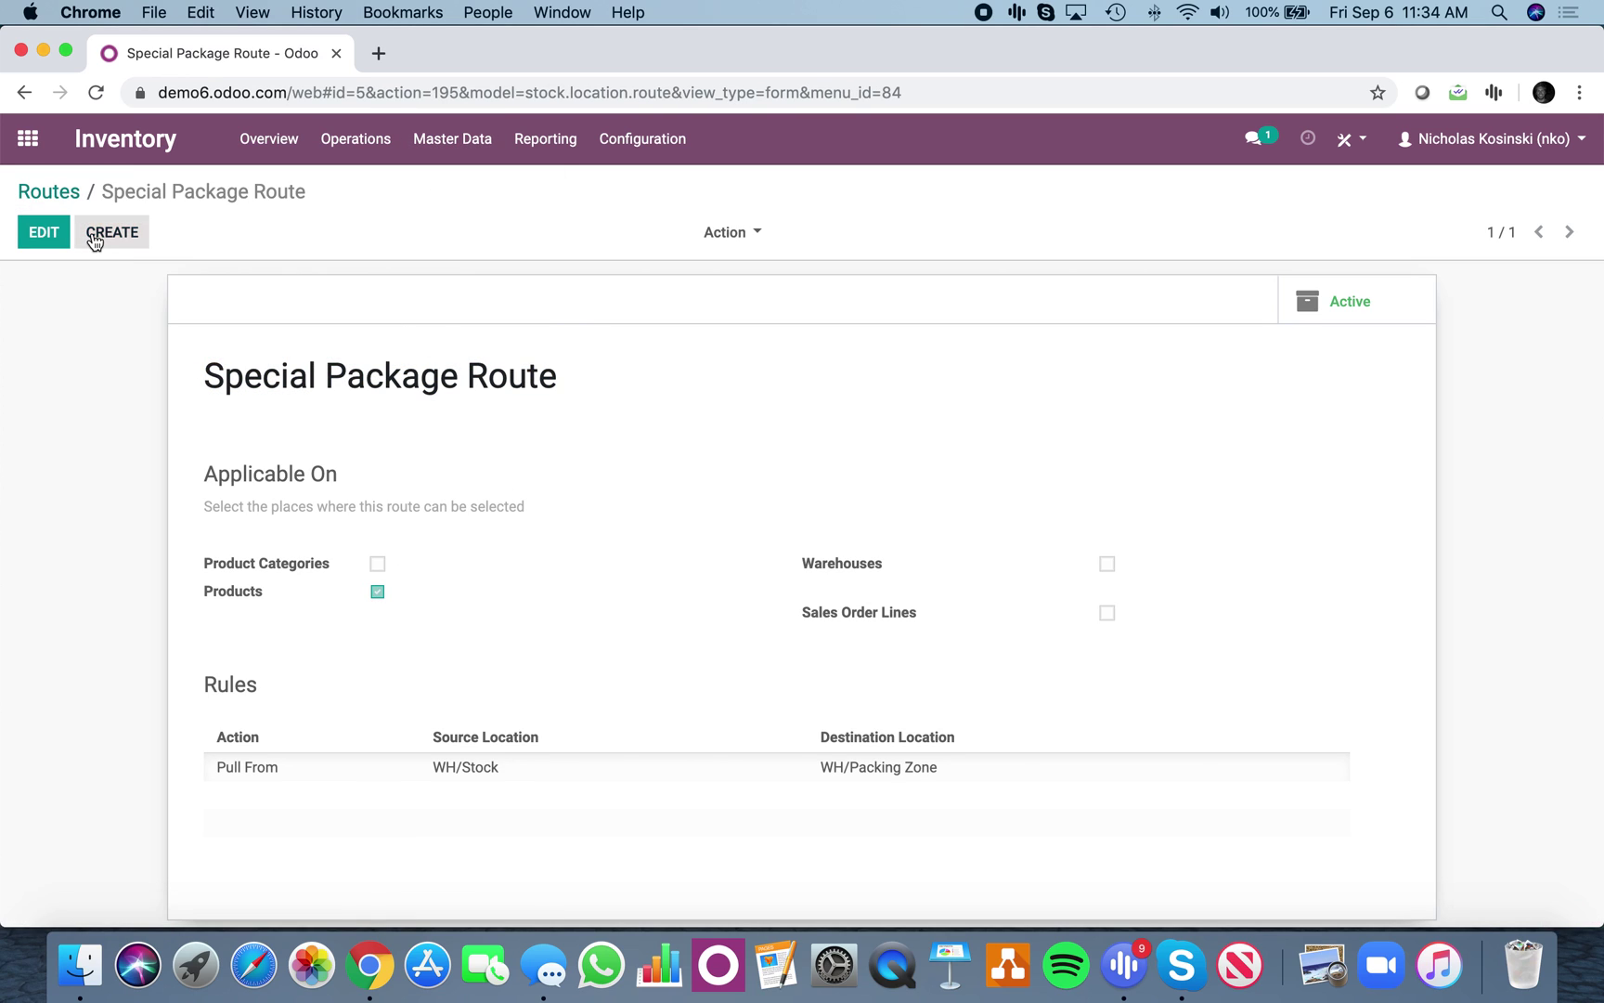
pyautogui.click(56, 232)
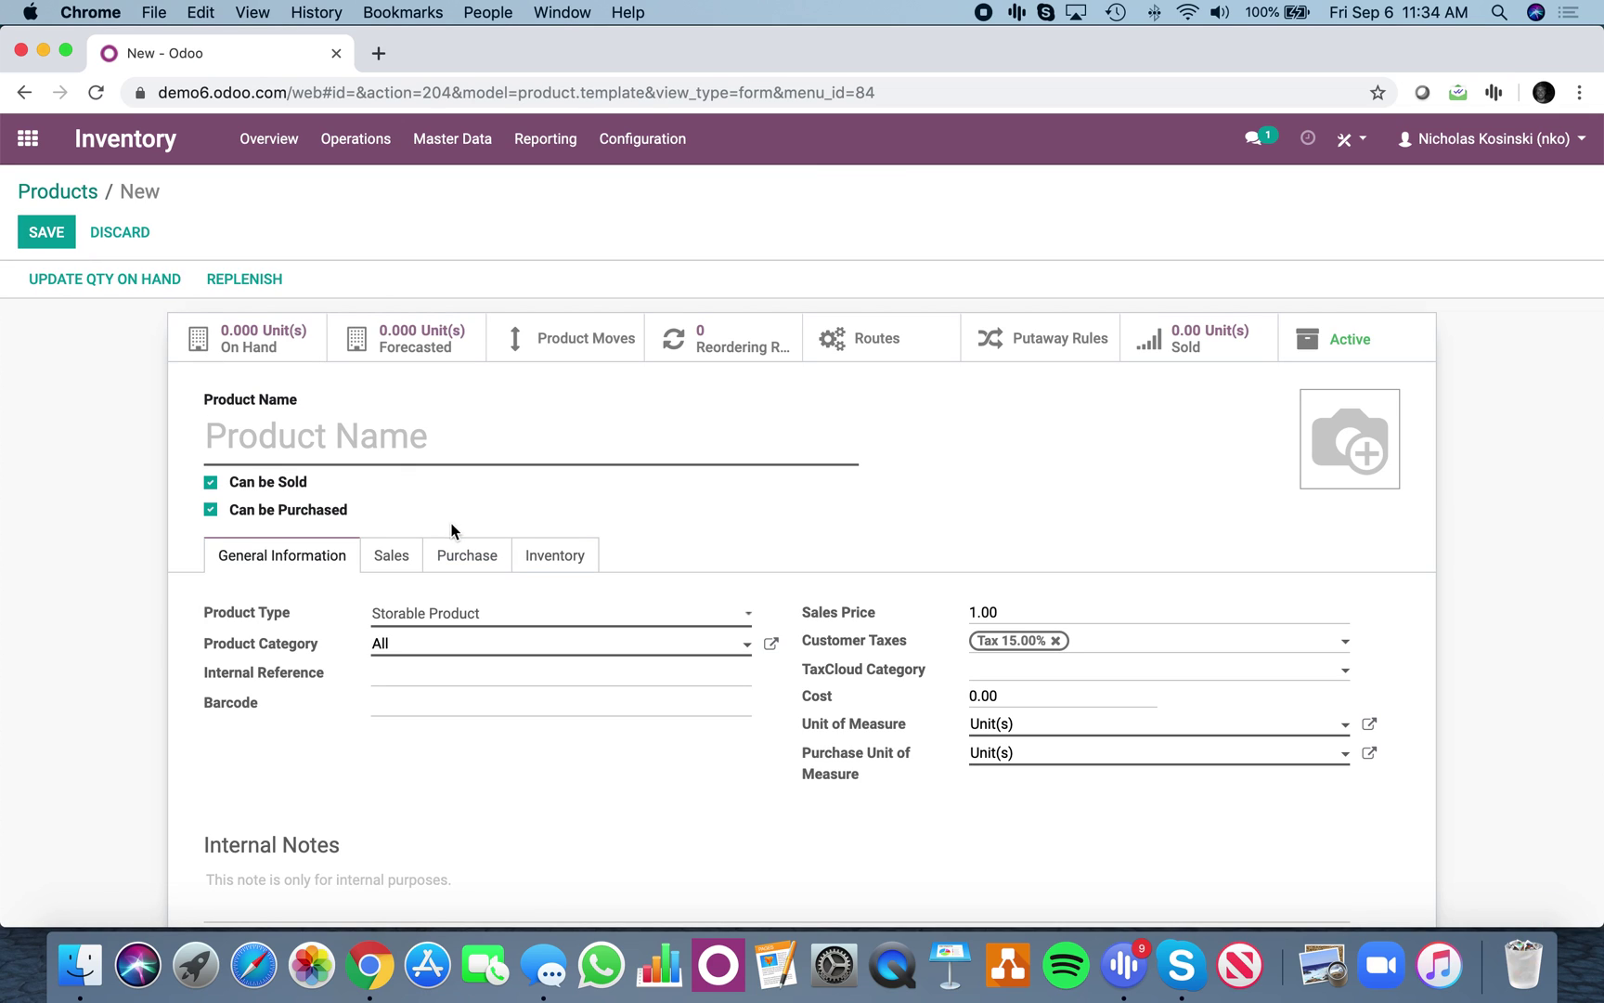
pyautogui.click(550, 557)
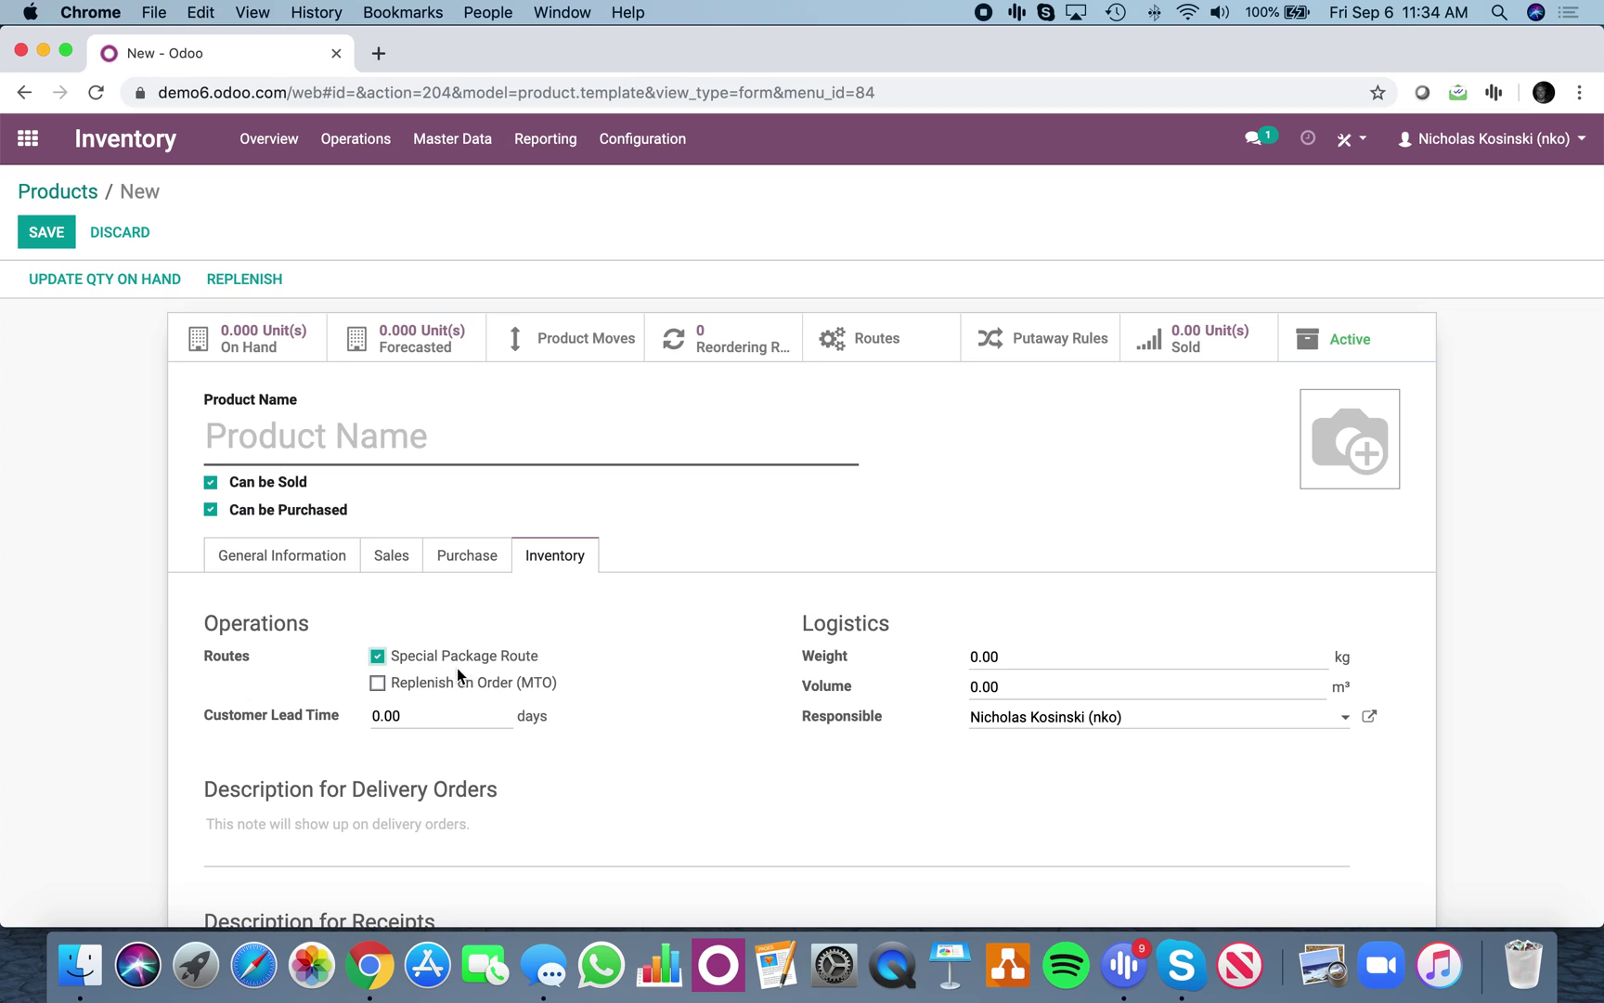
# - Save a new product named 'Product Y' with Special Package Route ticked, then return to Overview
pyautogui.click(320, 447)
pyautogui.write('Product Y')
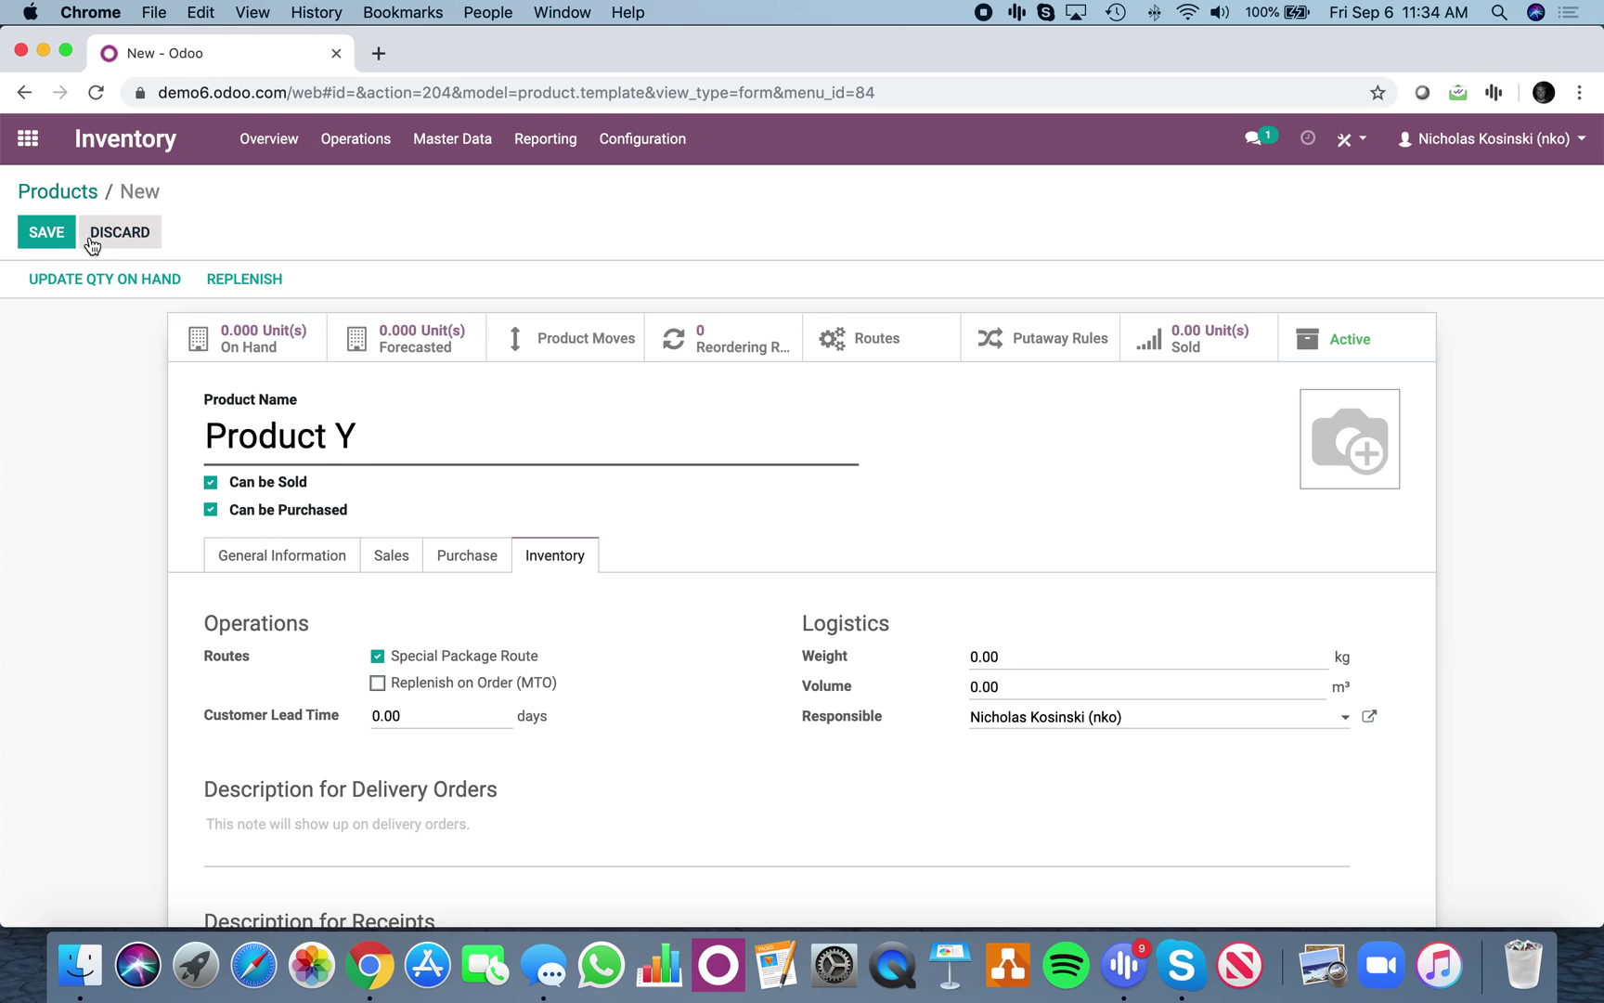
pyautogui.click(46, 232)
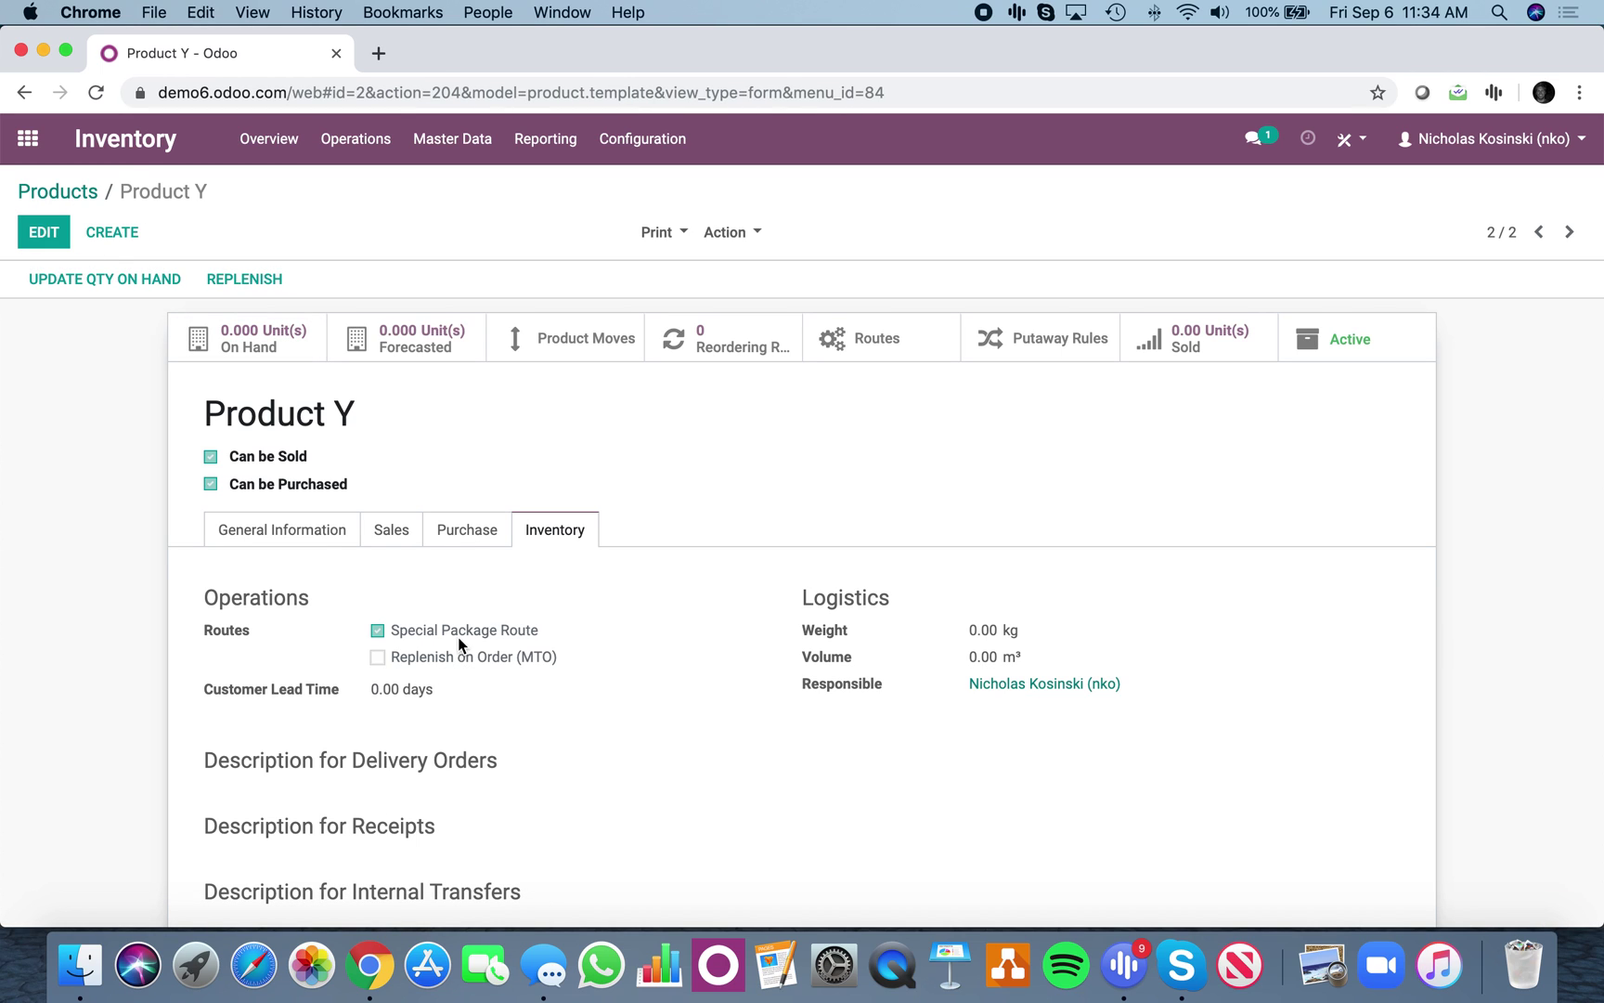
pyautogui.click(262, 141)
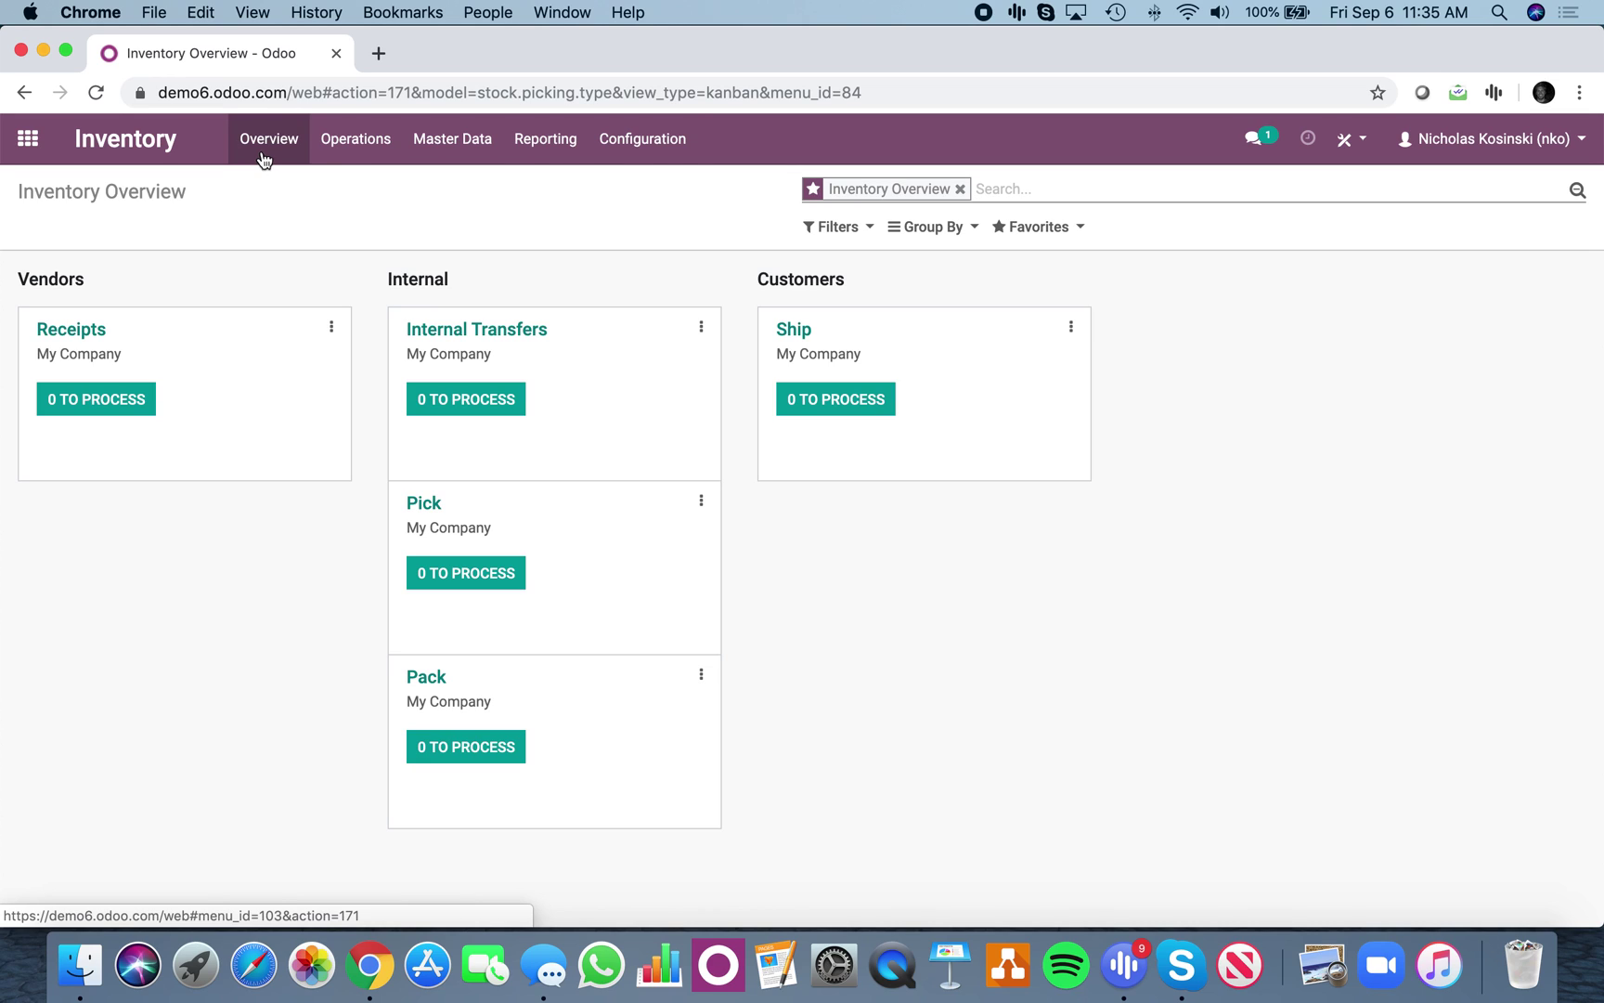
# - Enable Order-Specific Routes in Inventory Settings after searching 'route', and save the settings
pyautogui.click(679, 163)
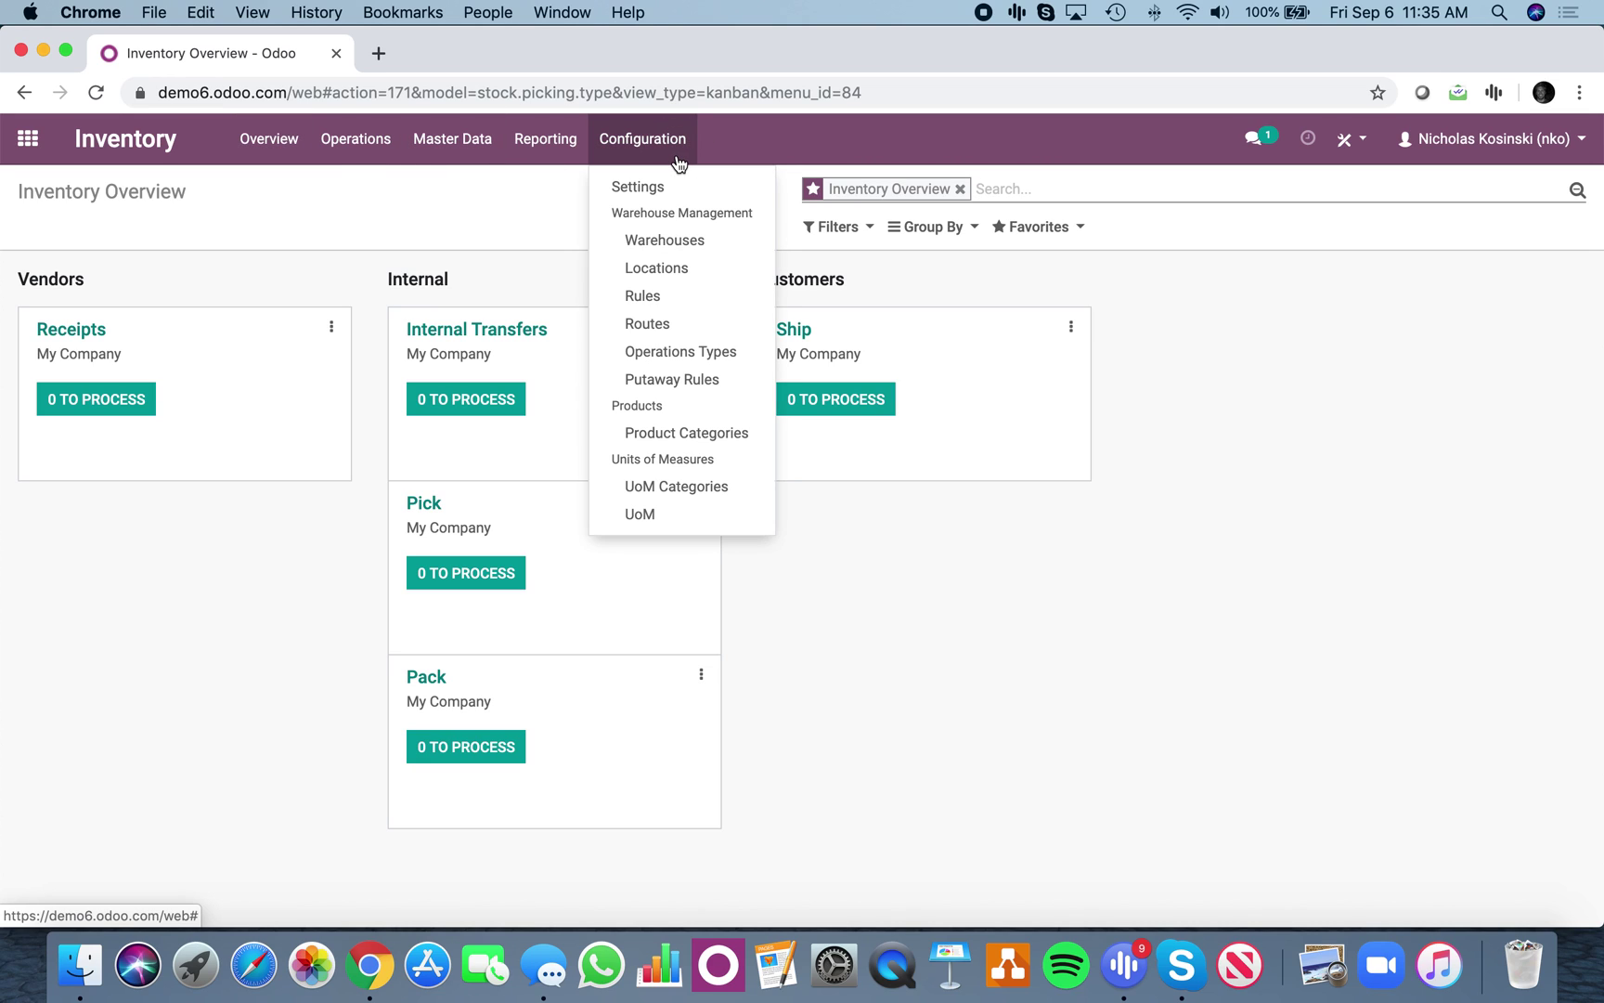
pyautogui.click(676, 179)
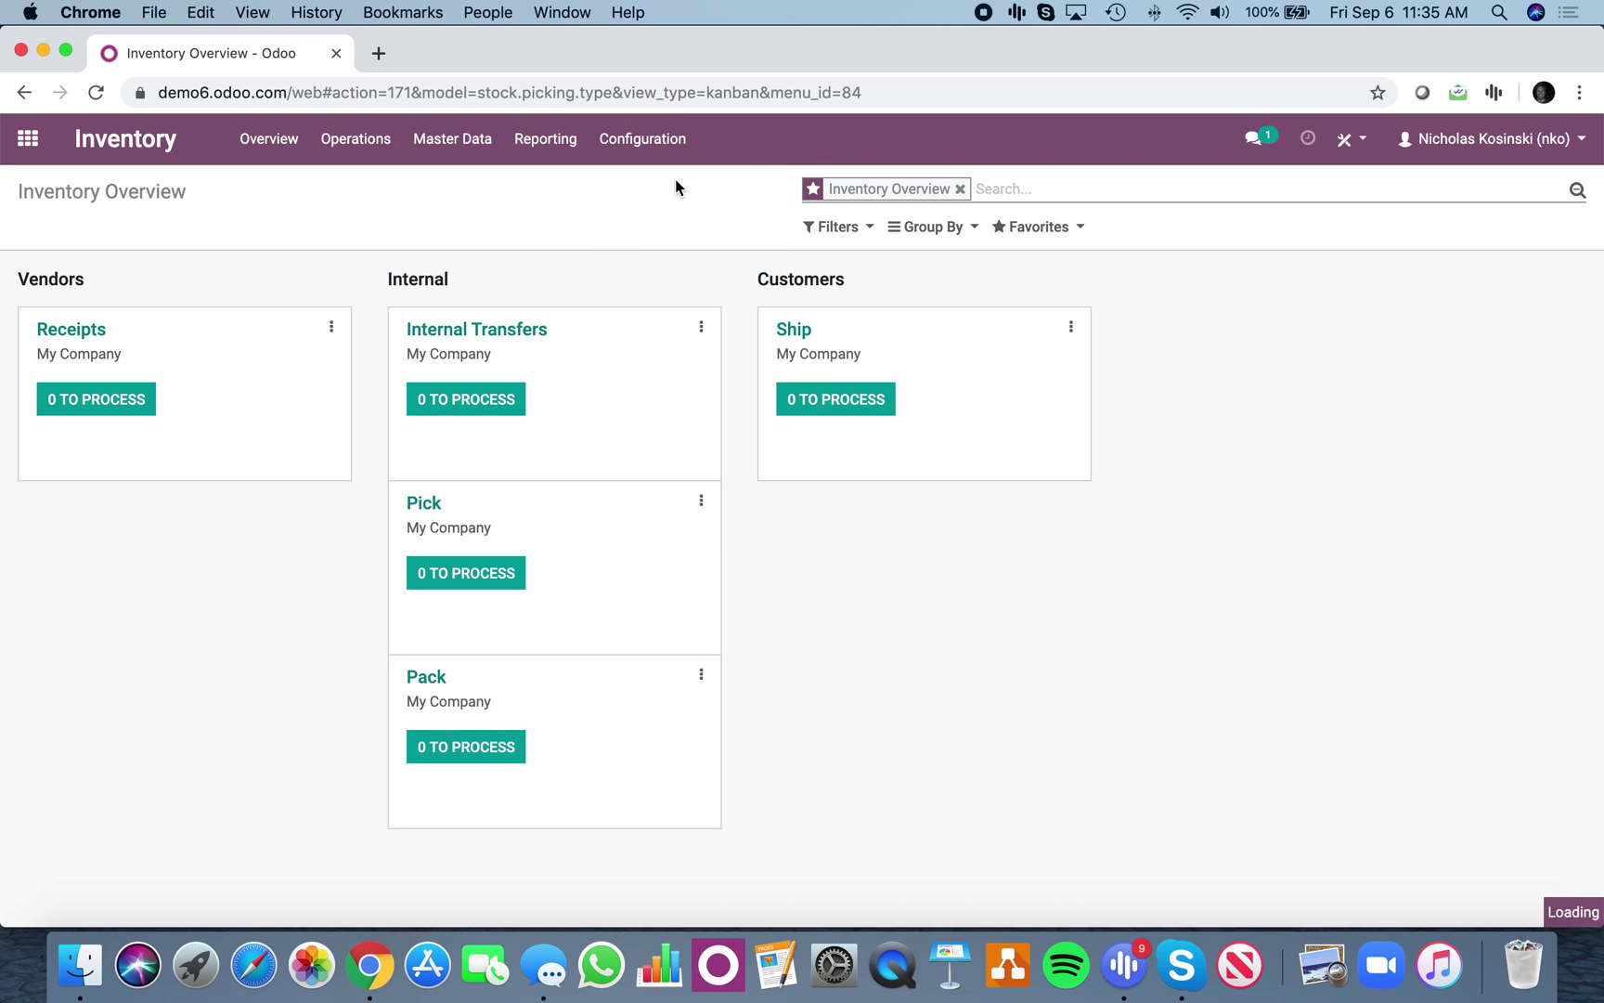
pyautogui.write('route')
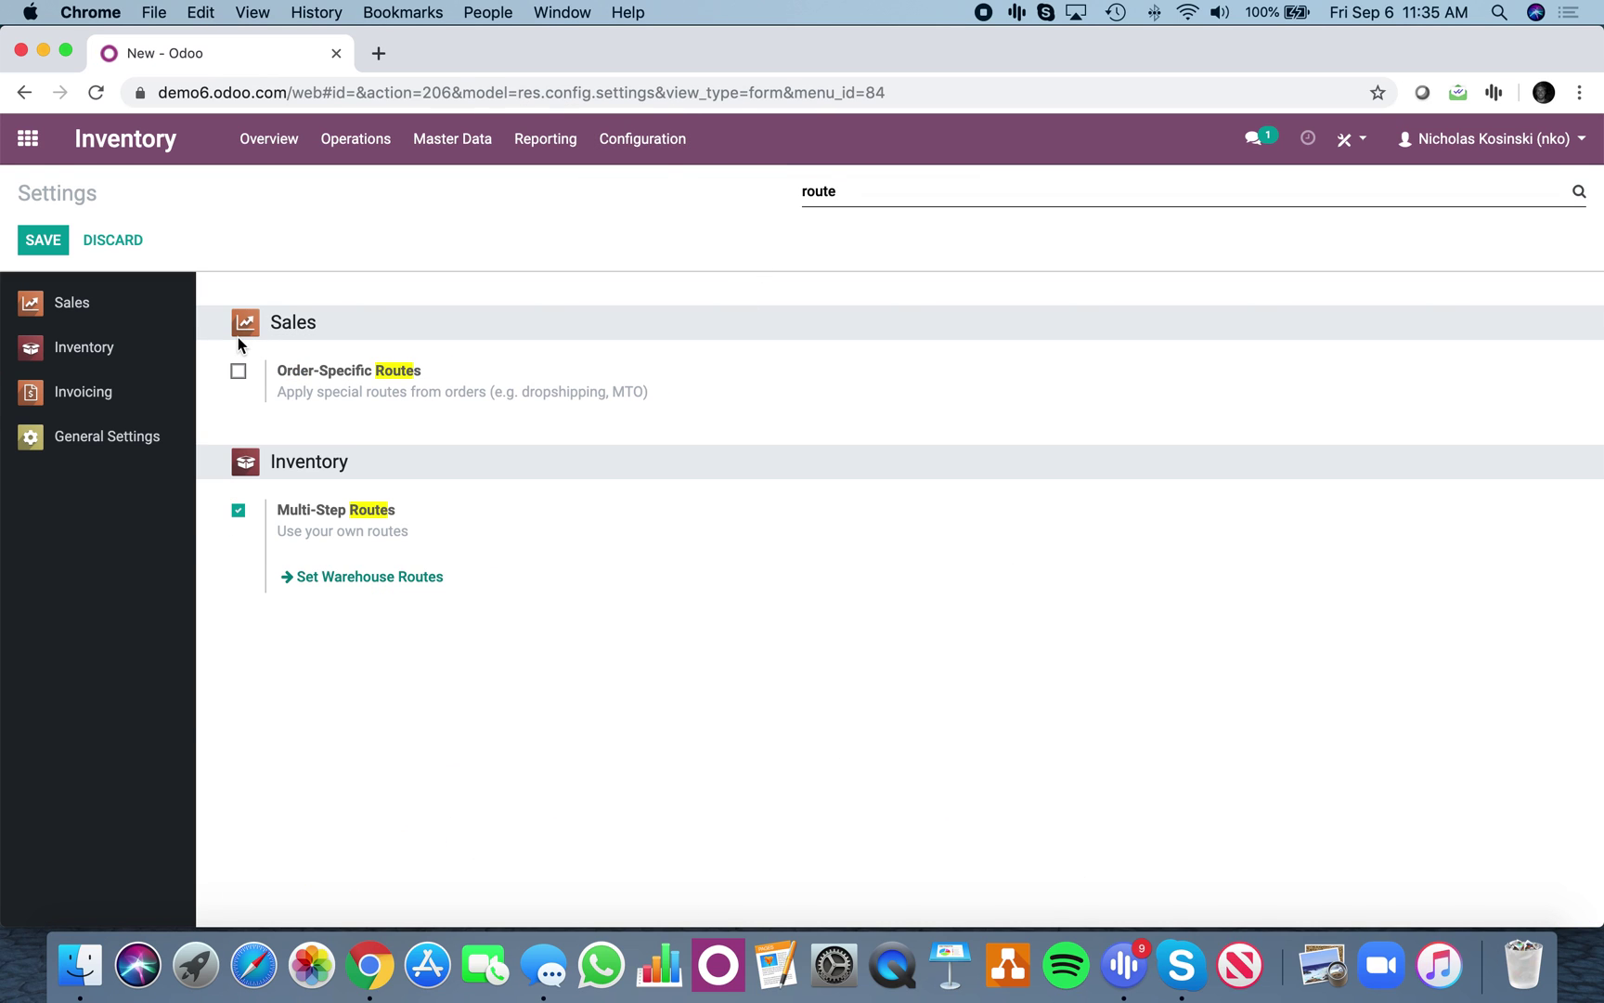
pyautogui.click(239, 371)
pyautogui.click(41, 241)
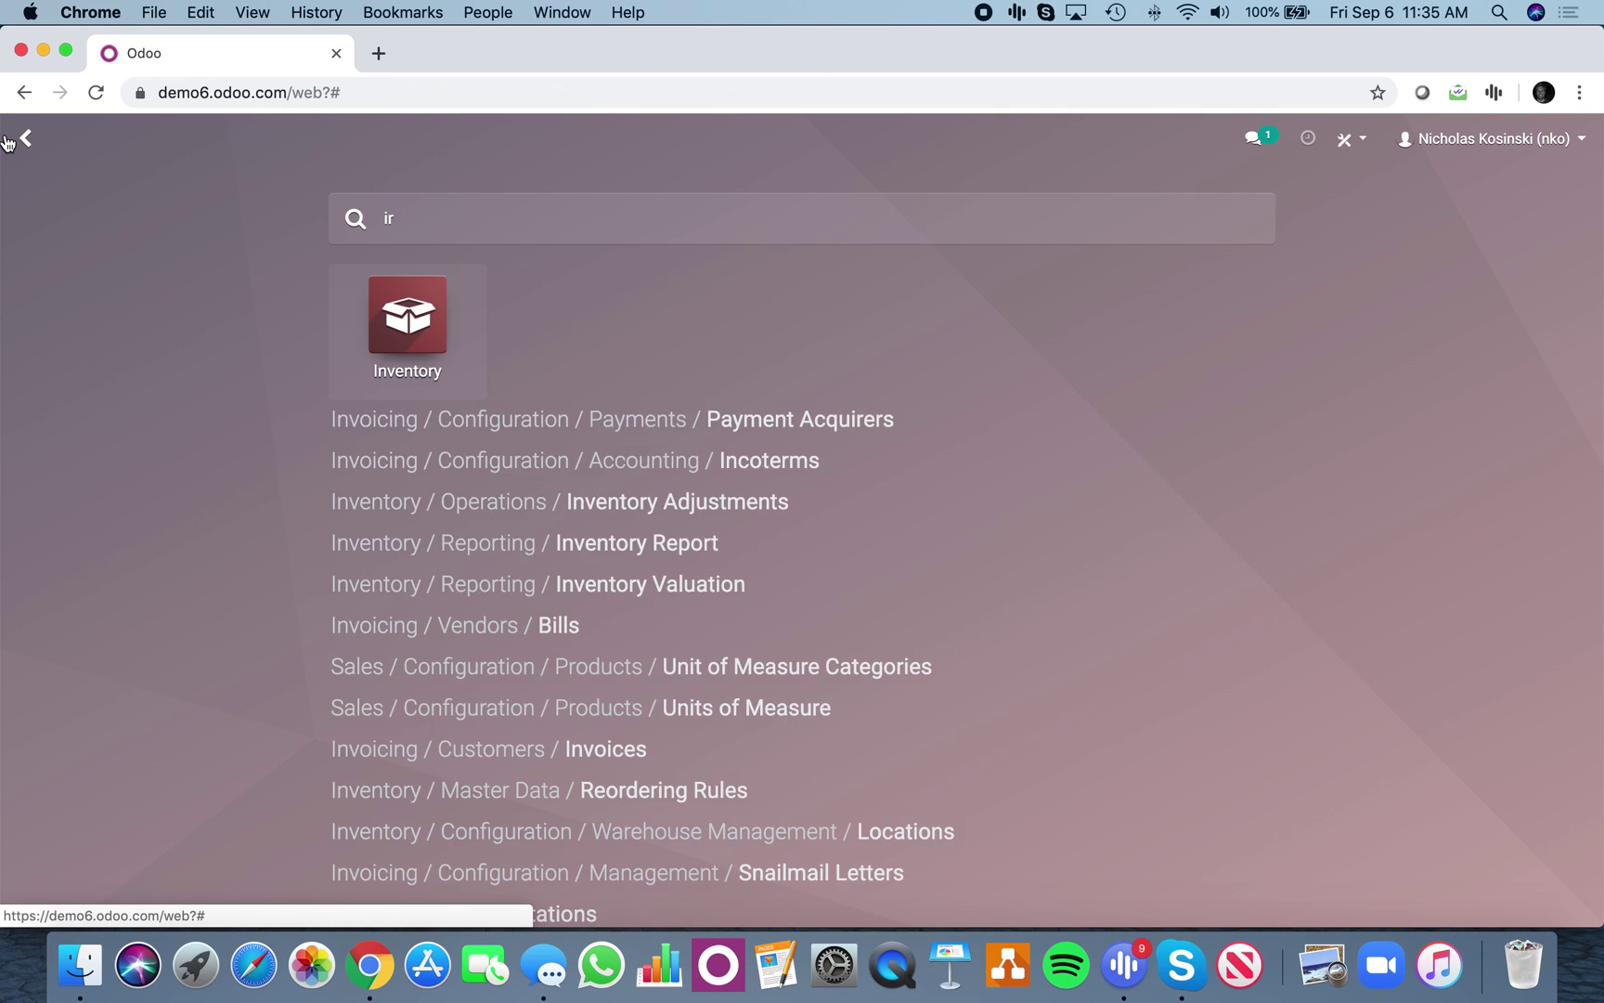
pyautogui.press('BackSpace')
# - Start a new quotation with a customer and a Product Y line, dismissing the inventory warning
pyautogui.write('order')
pyautogui.press('Return')
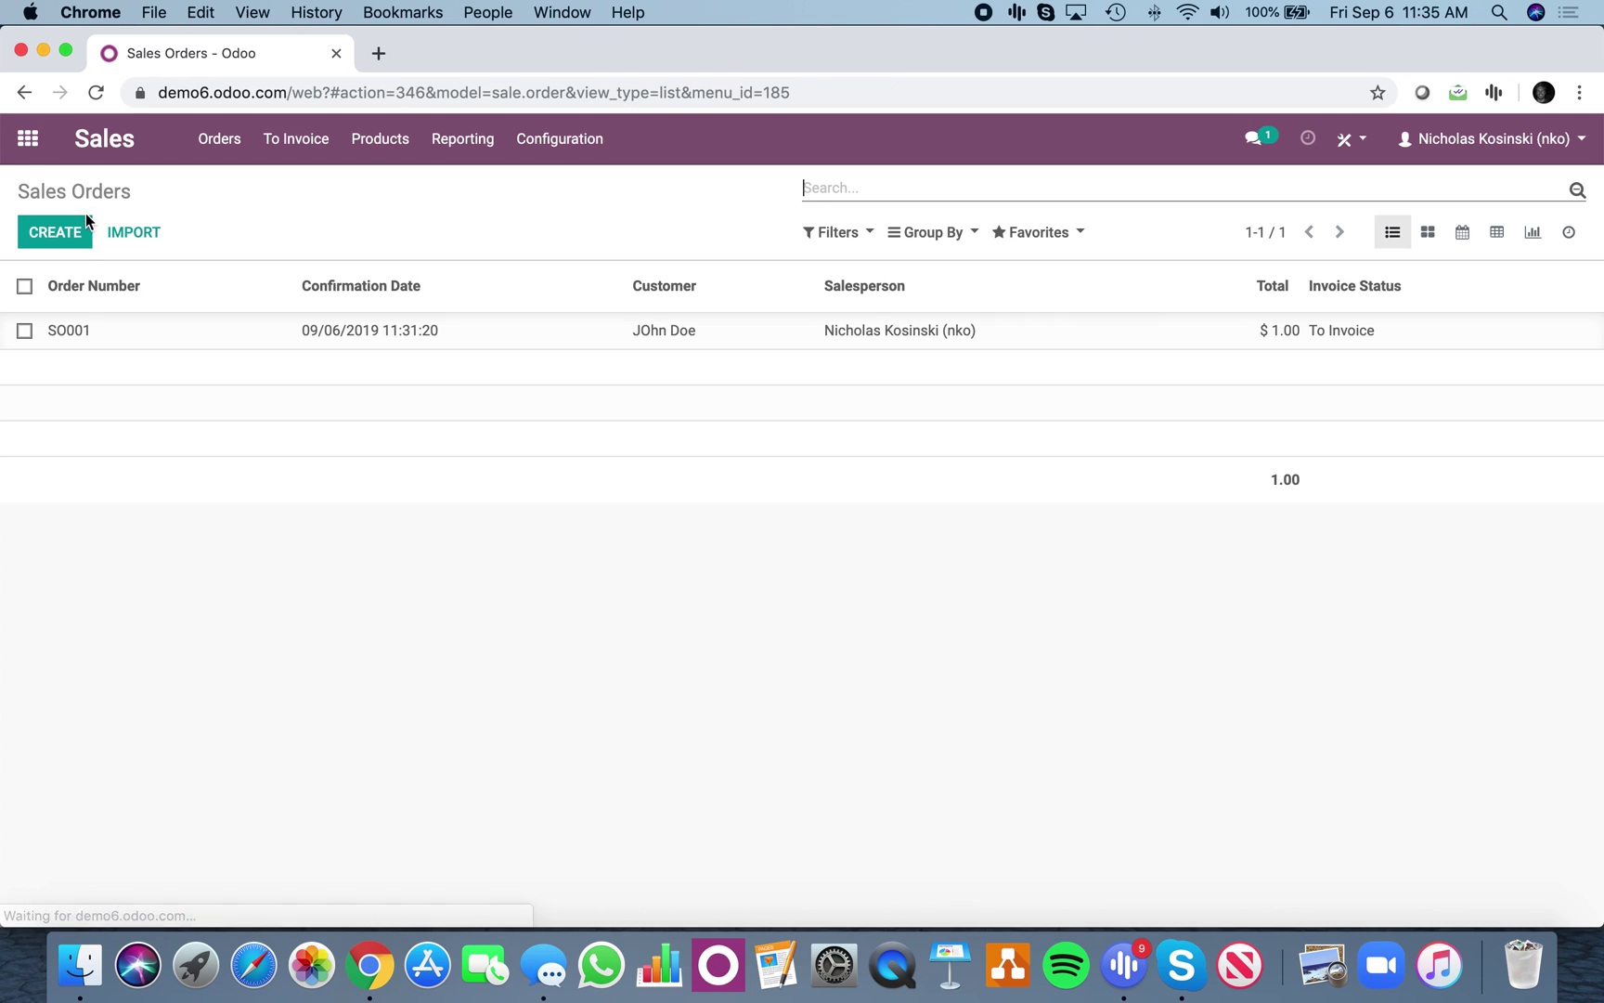
pyautogui.click(48, 237)
pyautogui.click(455, 432)
pyautogui.click(430, 458)
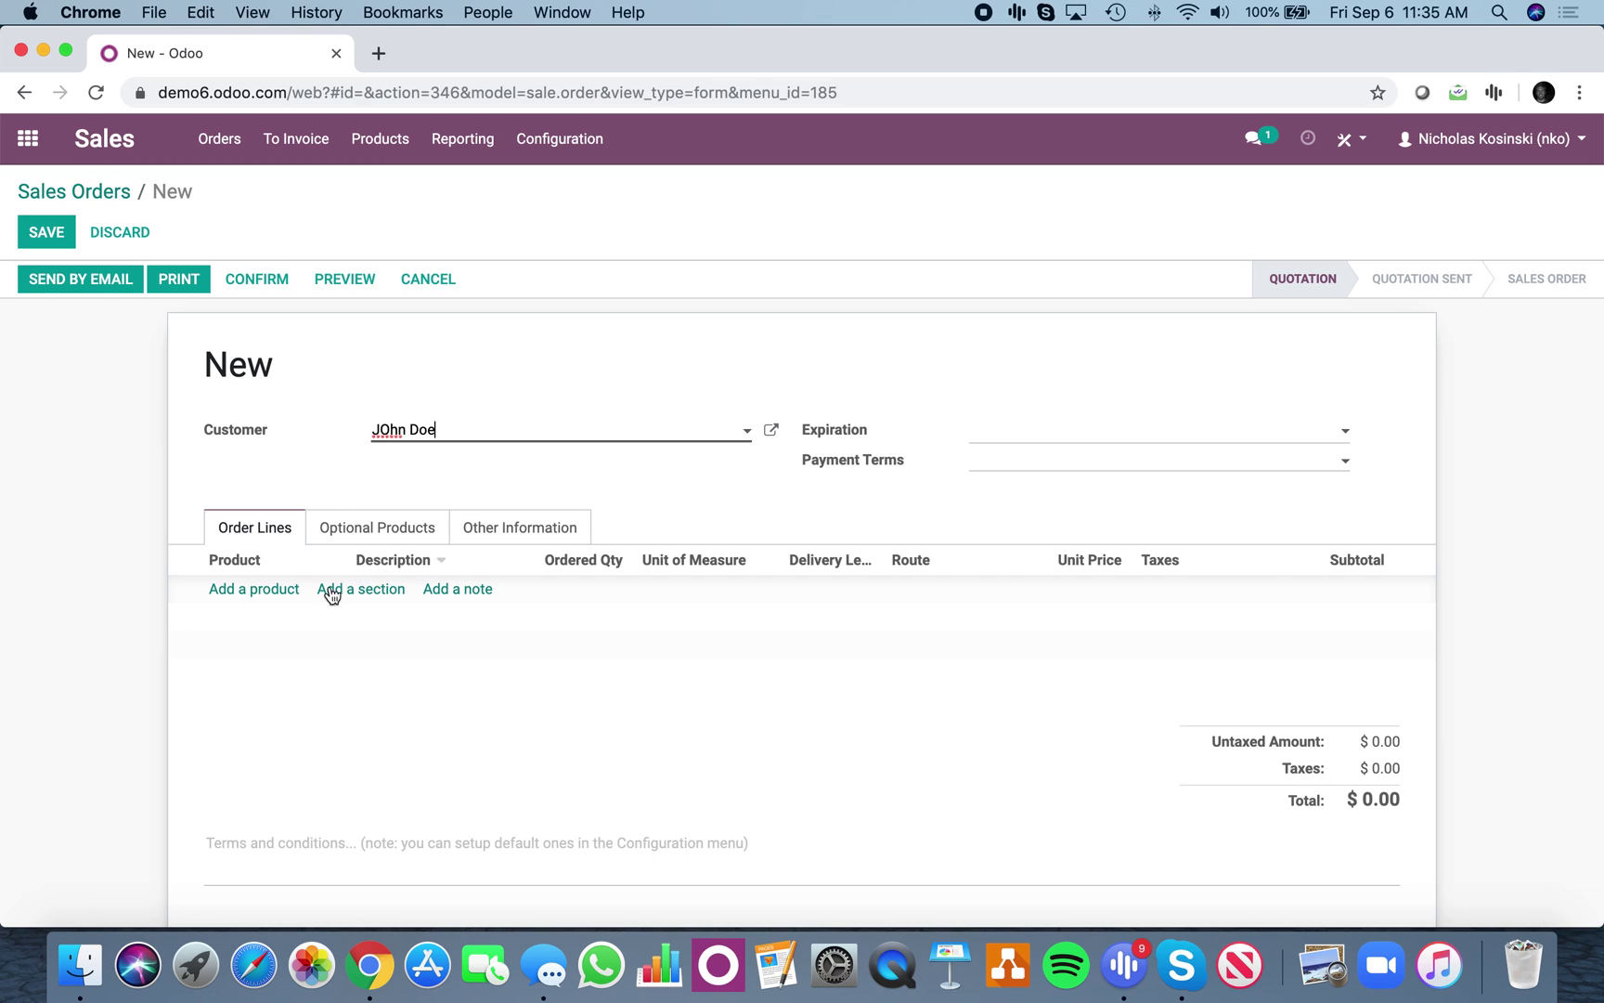
pyautogui.click(259, 592)
pyautogui.click(269, 649)
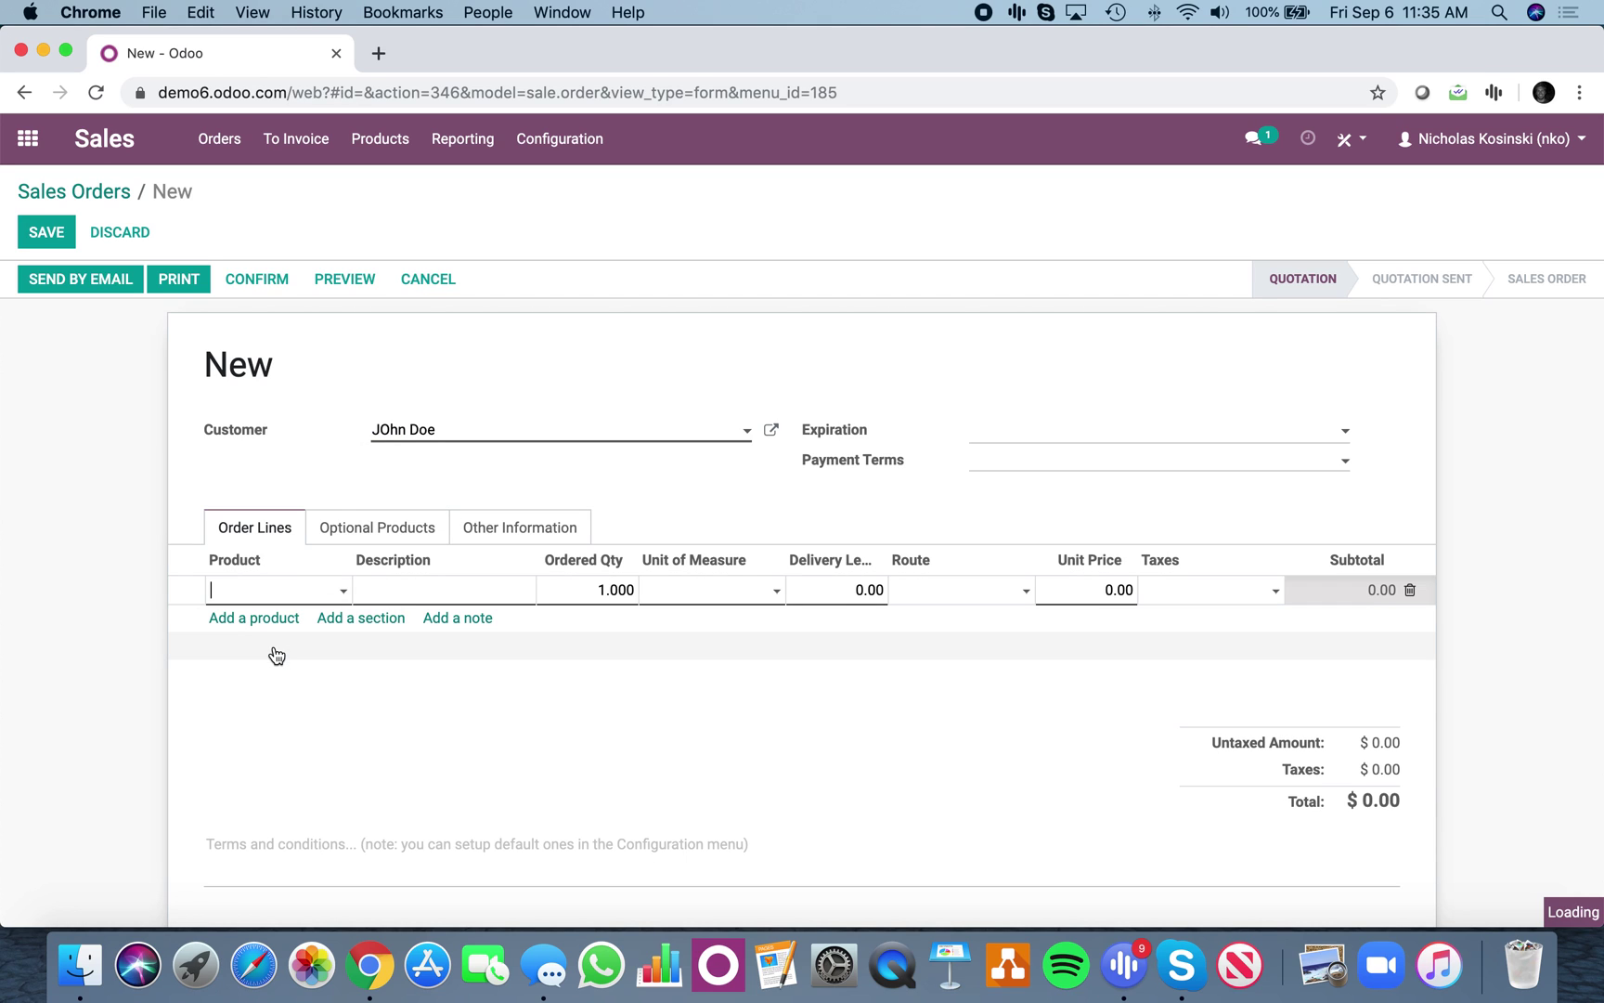
pyautogui.click(479, 284)
# - Check the line's route choices, which offer only Replenish on Order (MTO), then discard the quotation
pyautogui.click(970, 608)
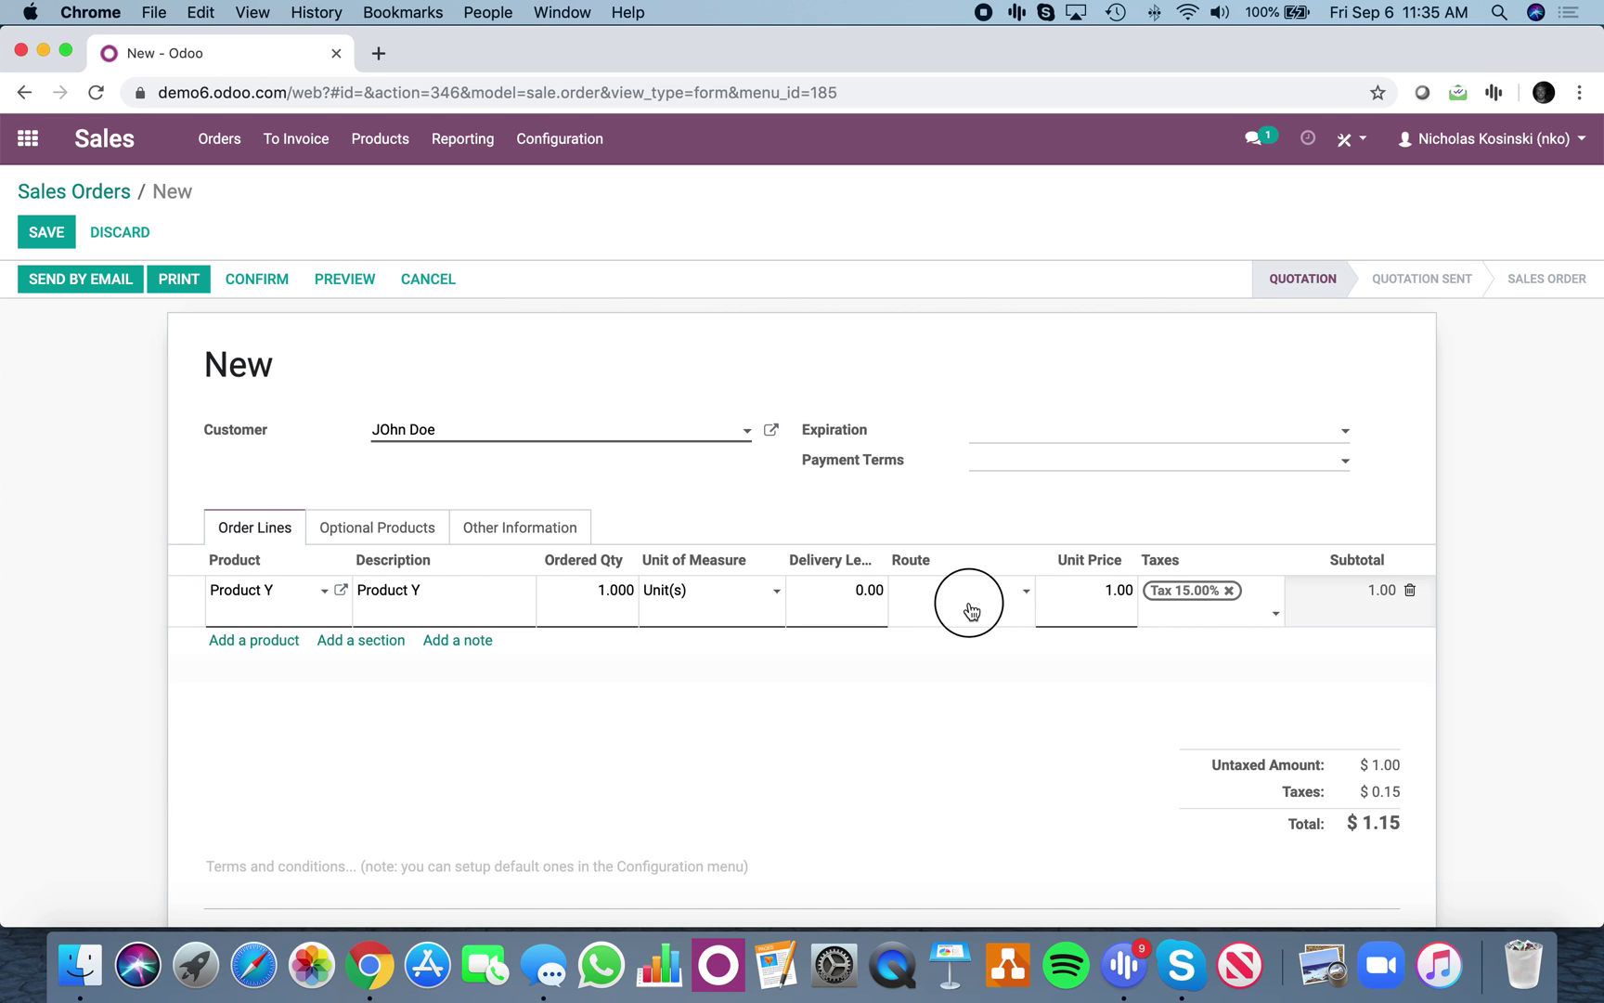
pyautogui.click(1019, 606)
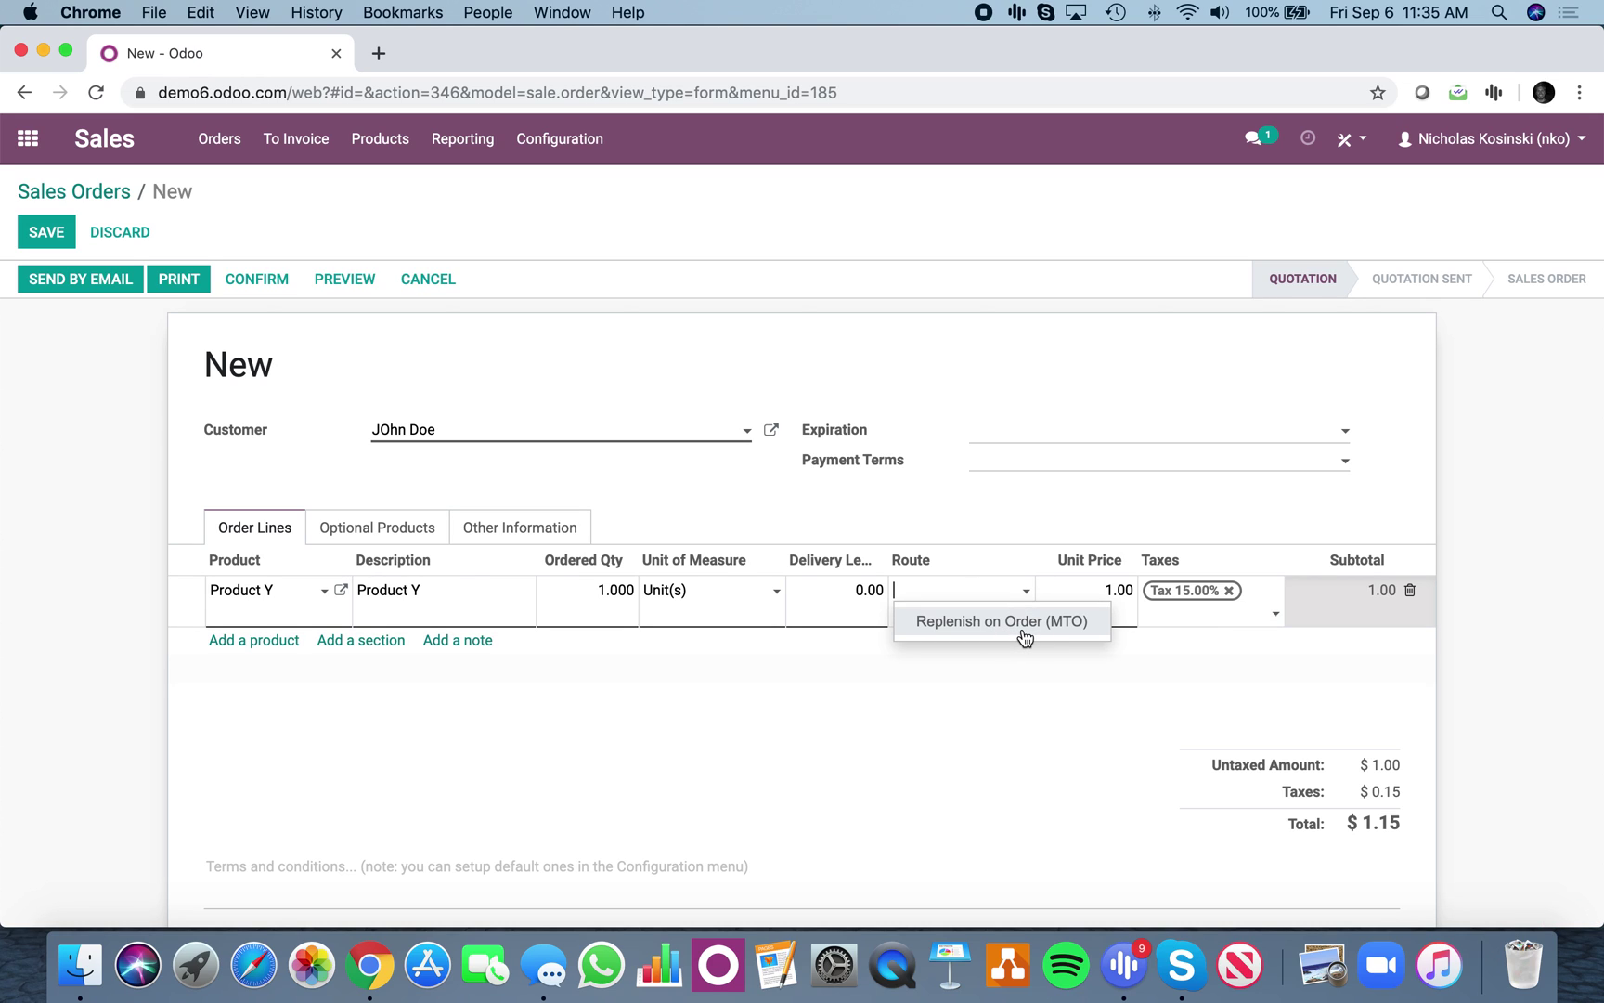
pyautogui.click(22, 154)
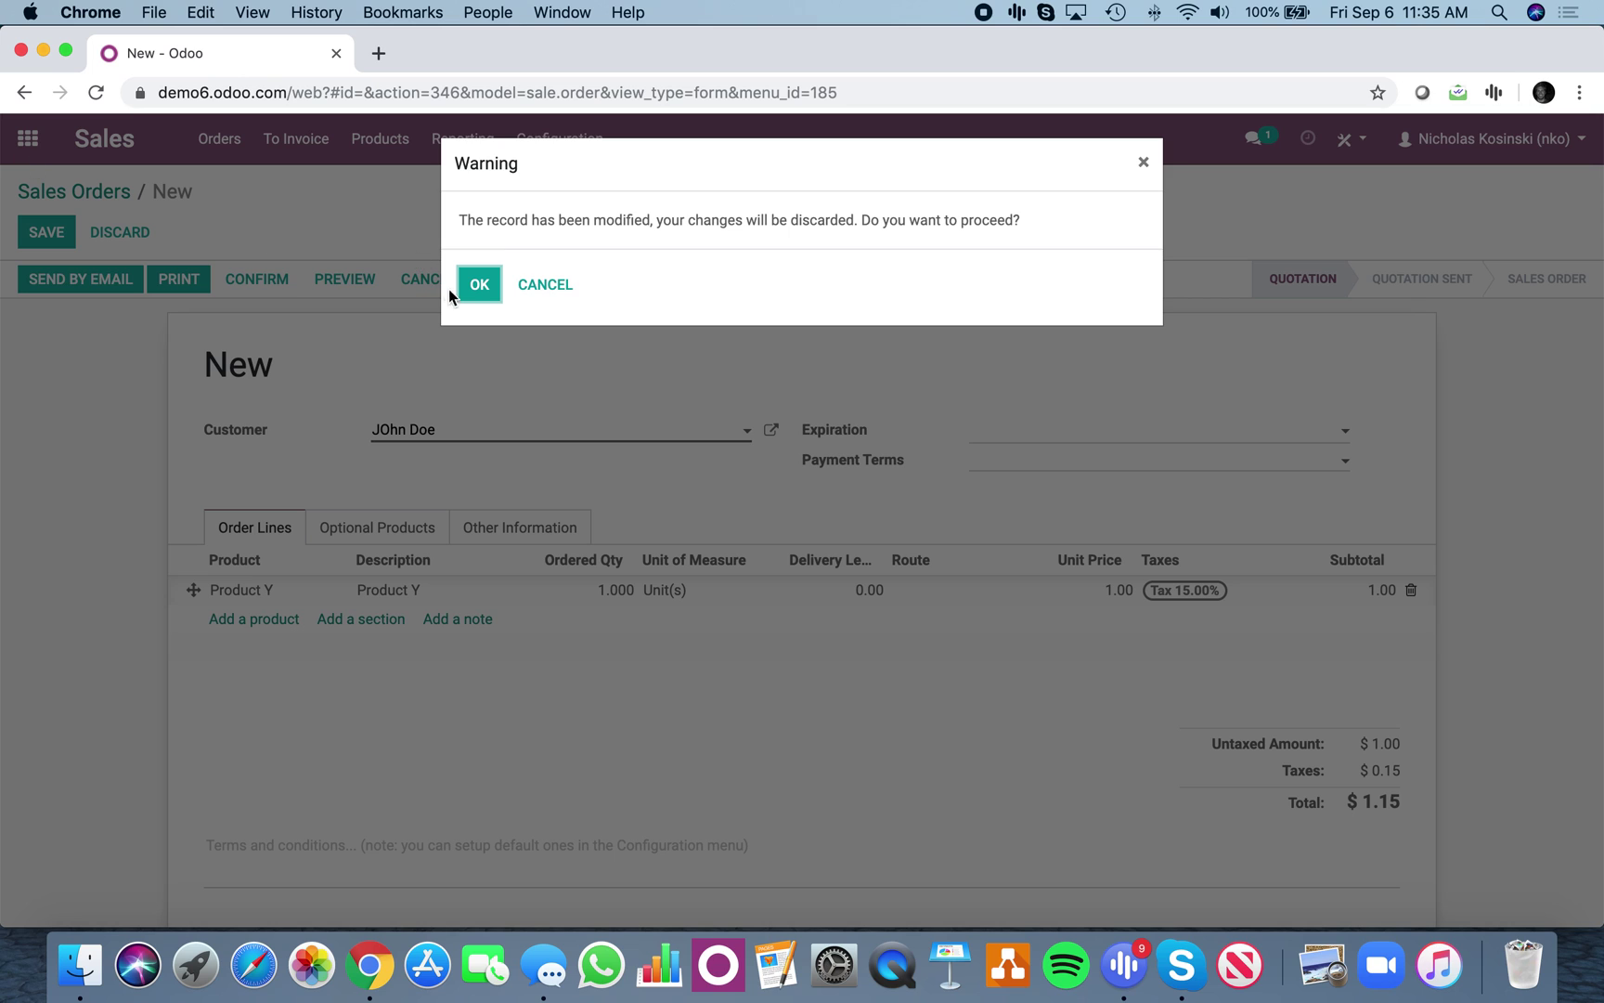
pyautogui.click(473, 285)
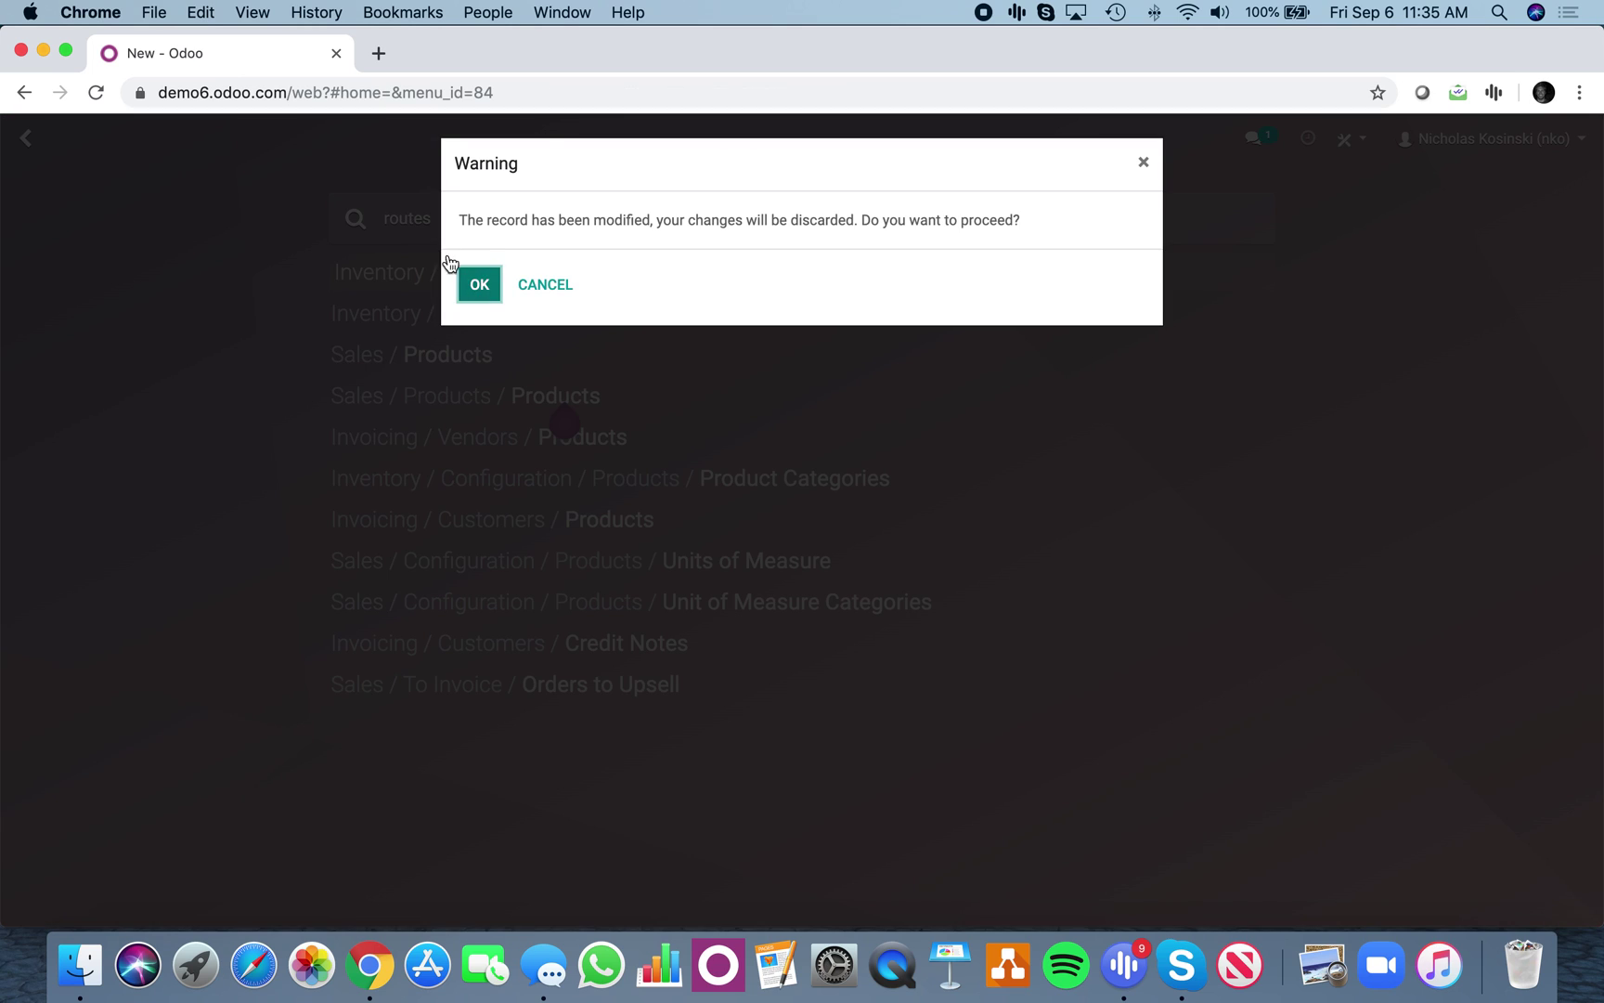
# - Make the Special Package Route apply to Sales Order Lines and save it
pyautogui.click(477, 283)
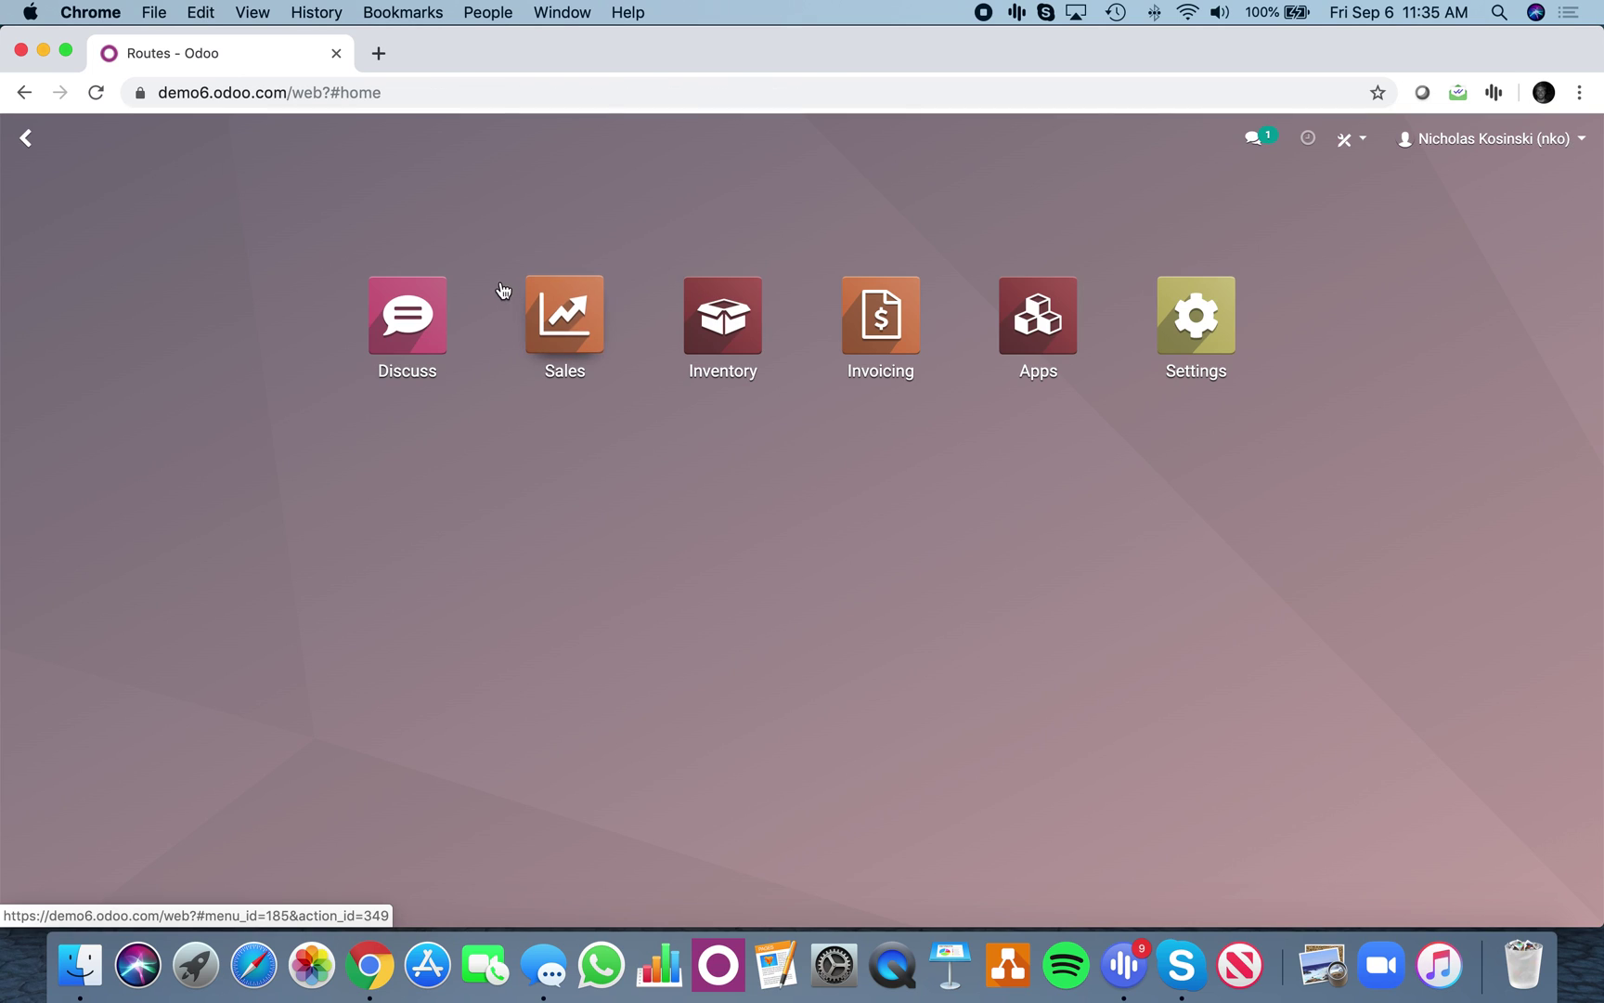
pyautogui.write('routes')
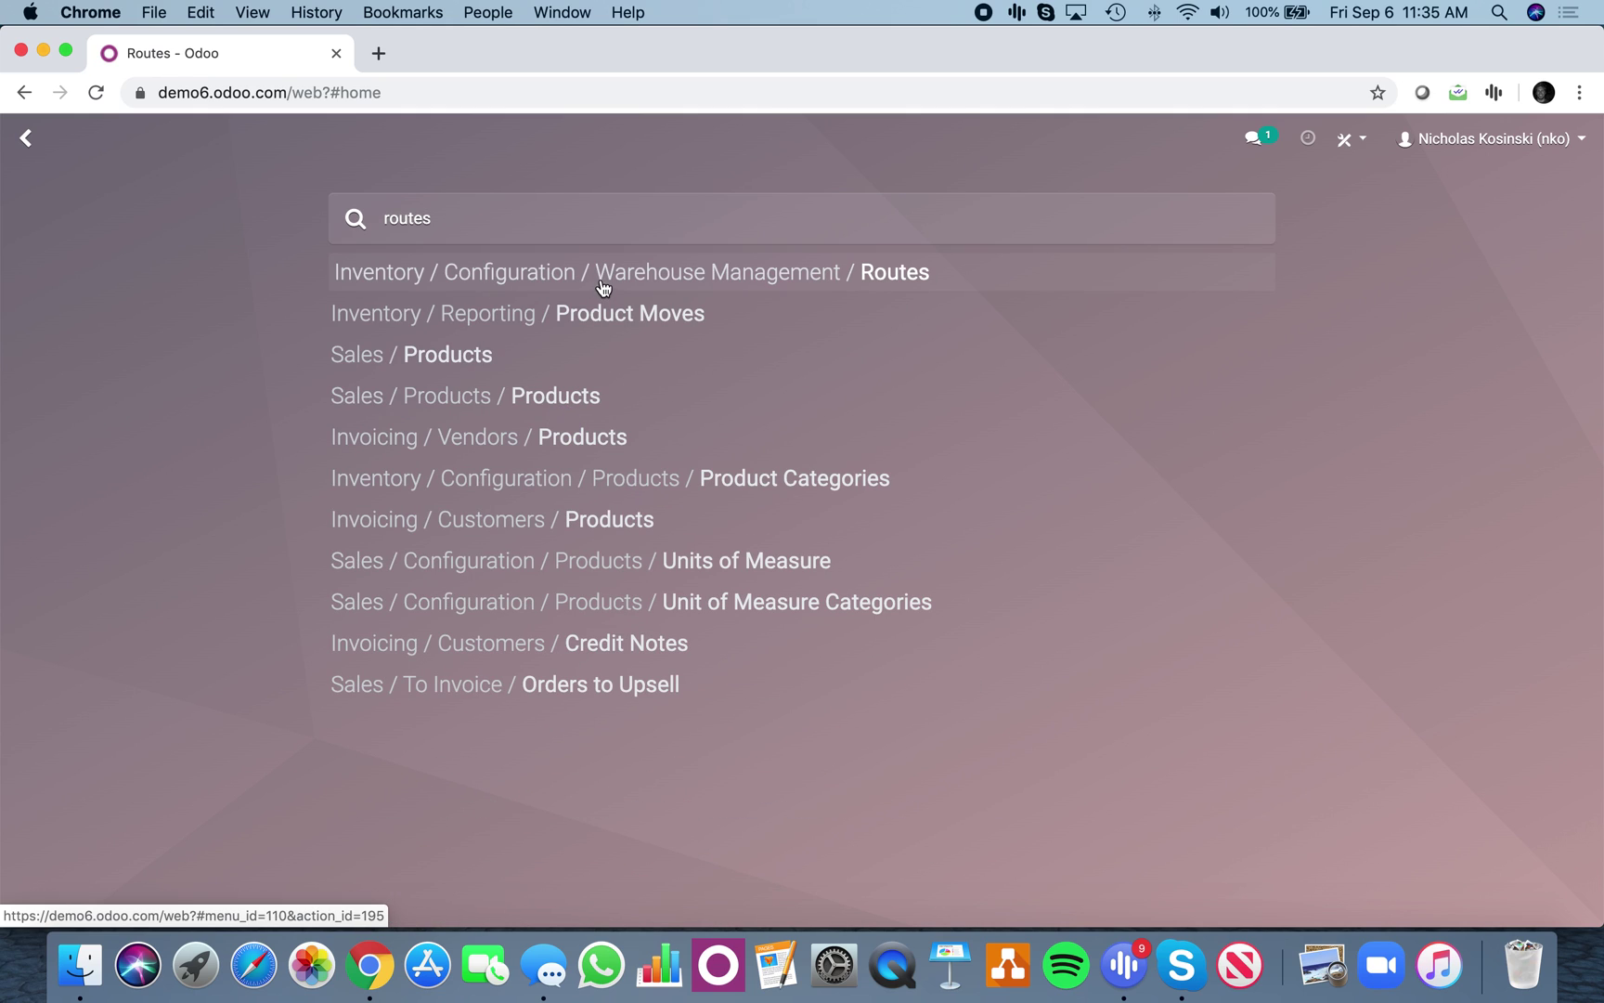
pyautogui.click(602, 281)
pyautogui.click(341, 334)
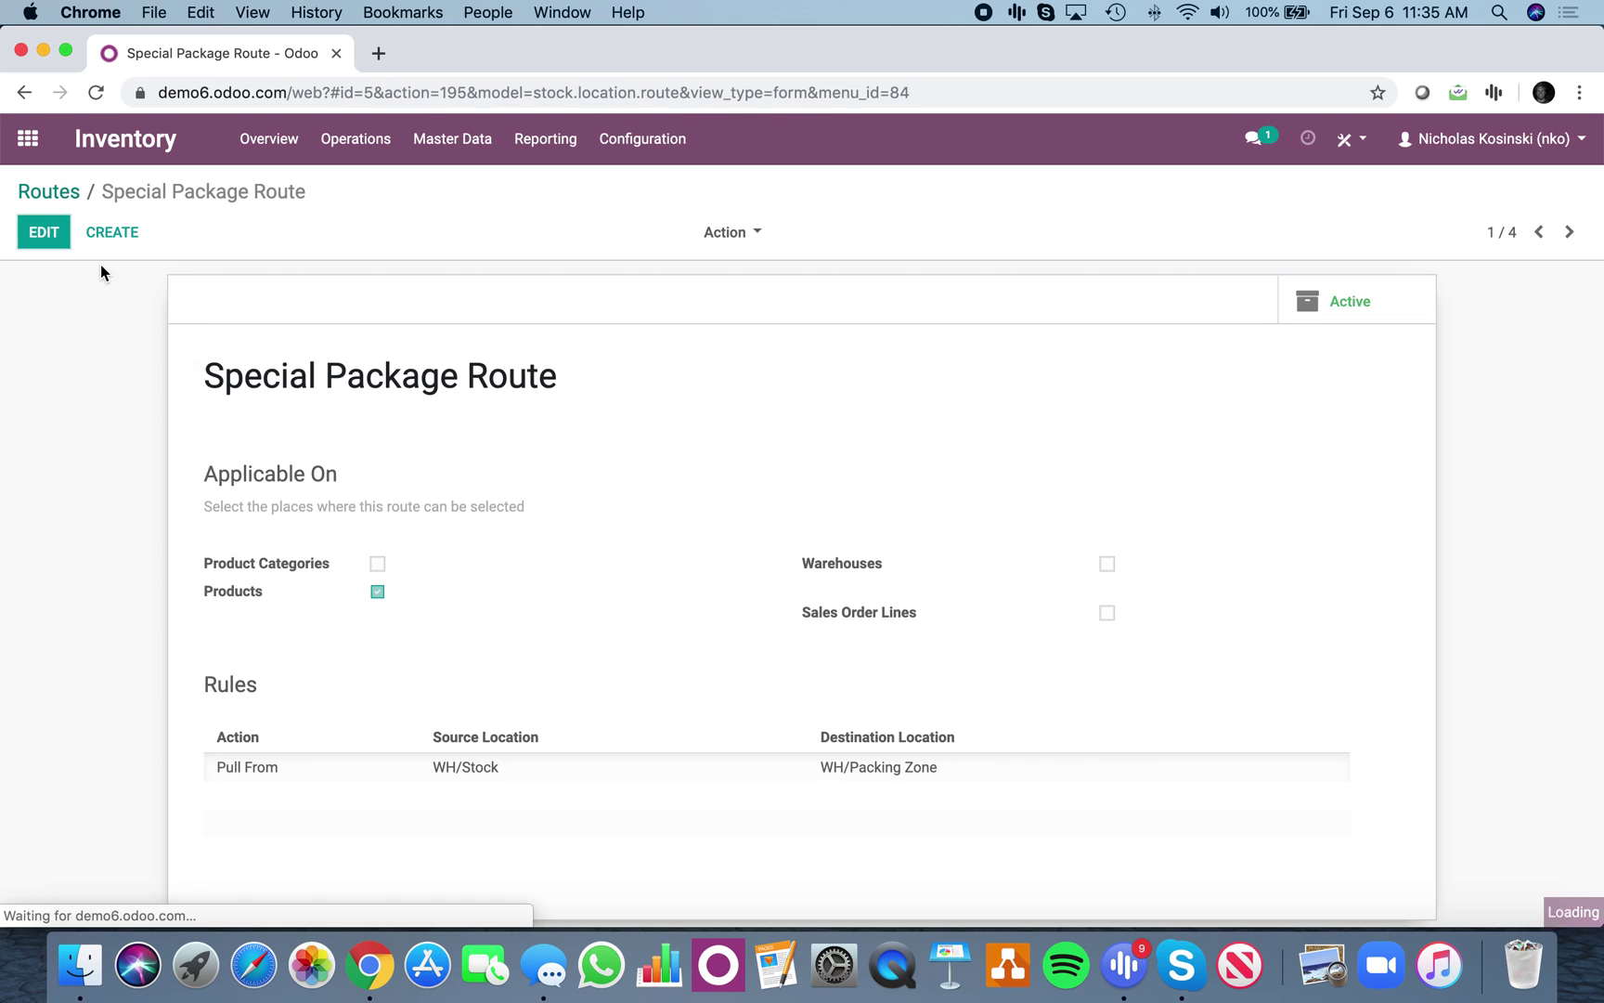
pyautogui.click(43, 237)
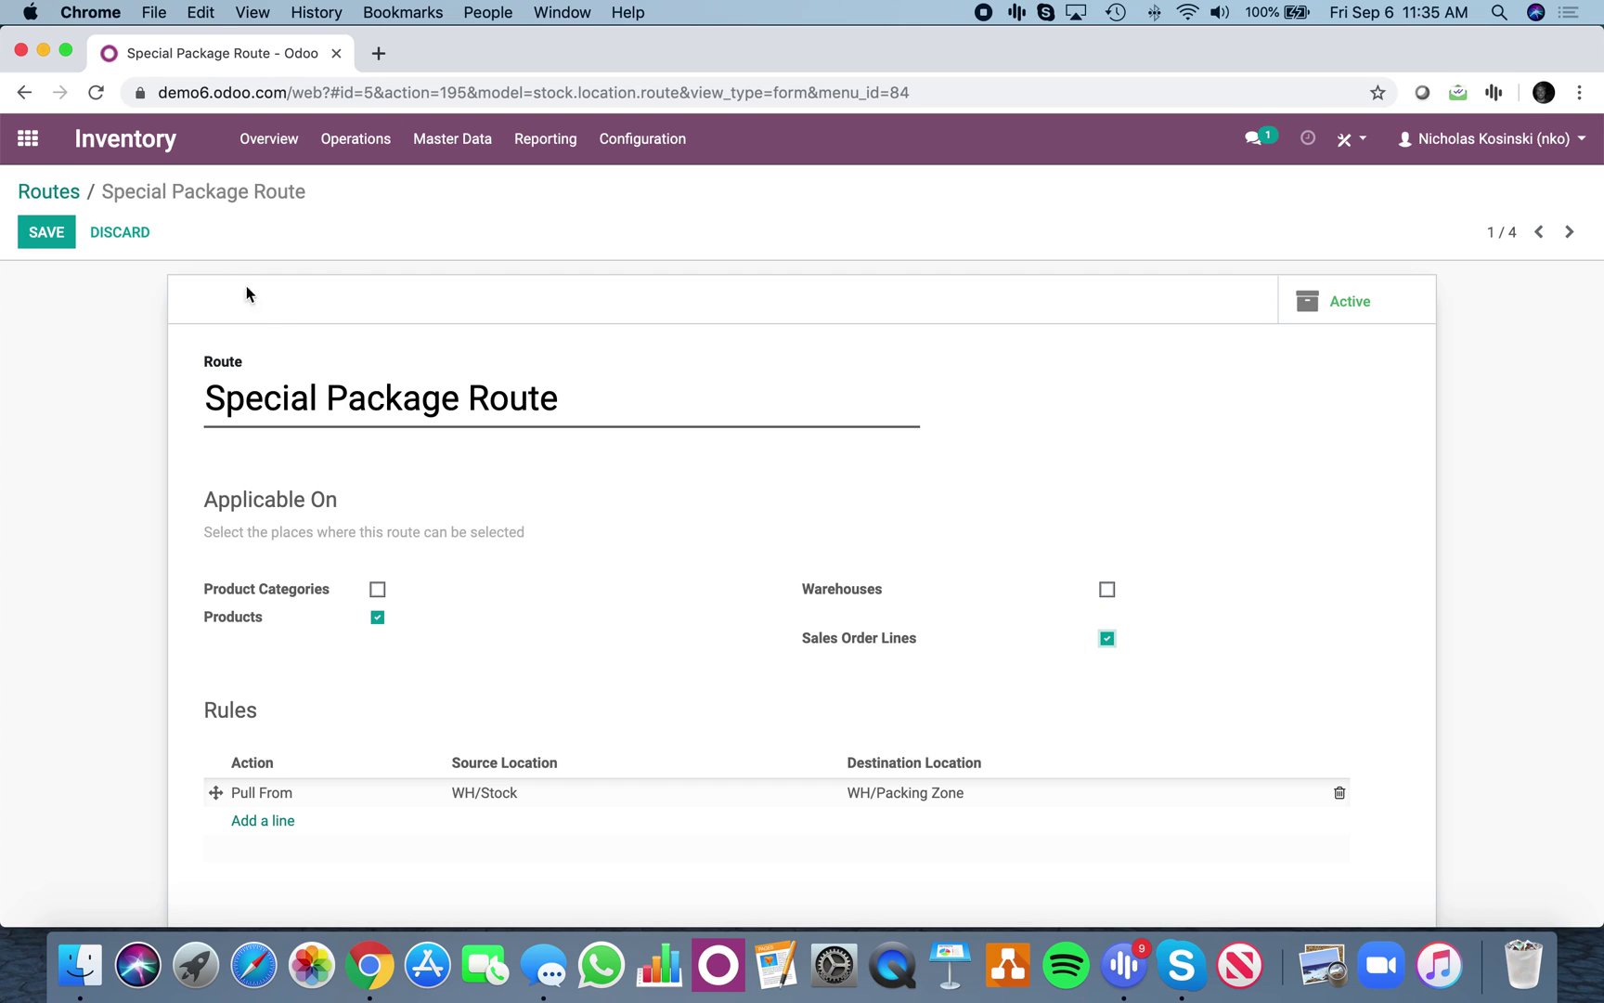
pyautogui.click(47, 232)
pyautogui.click(28, 138)
# - Create a new quotation with a customer and a Product Y line, dismissing the inventory warning
pyautogui.write('orders')
pyautogui.press('Return')
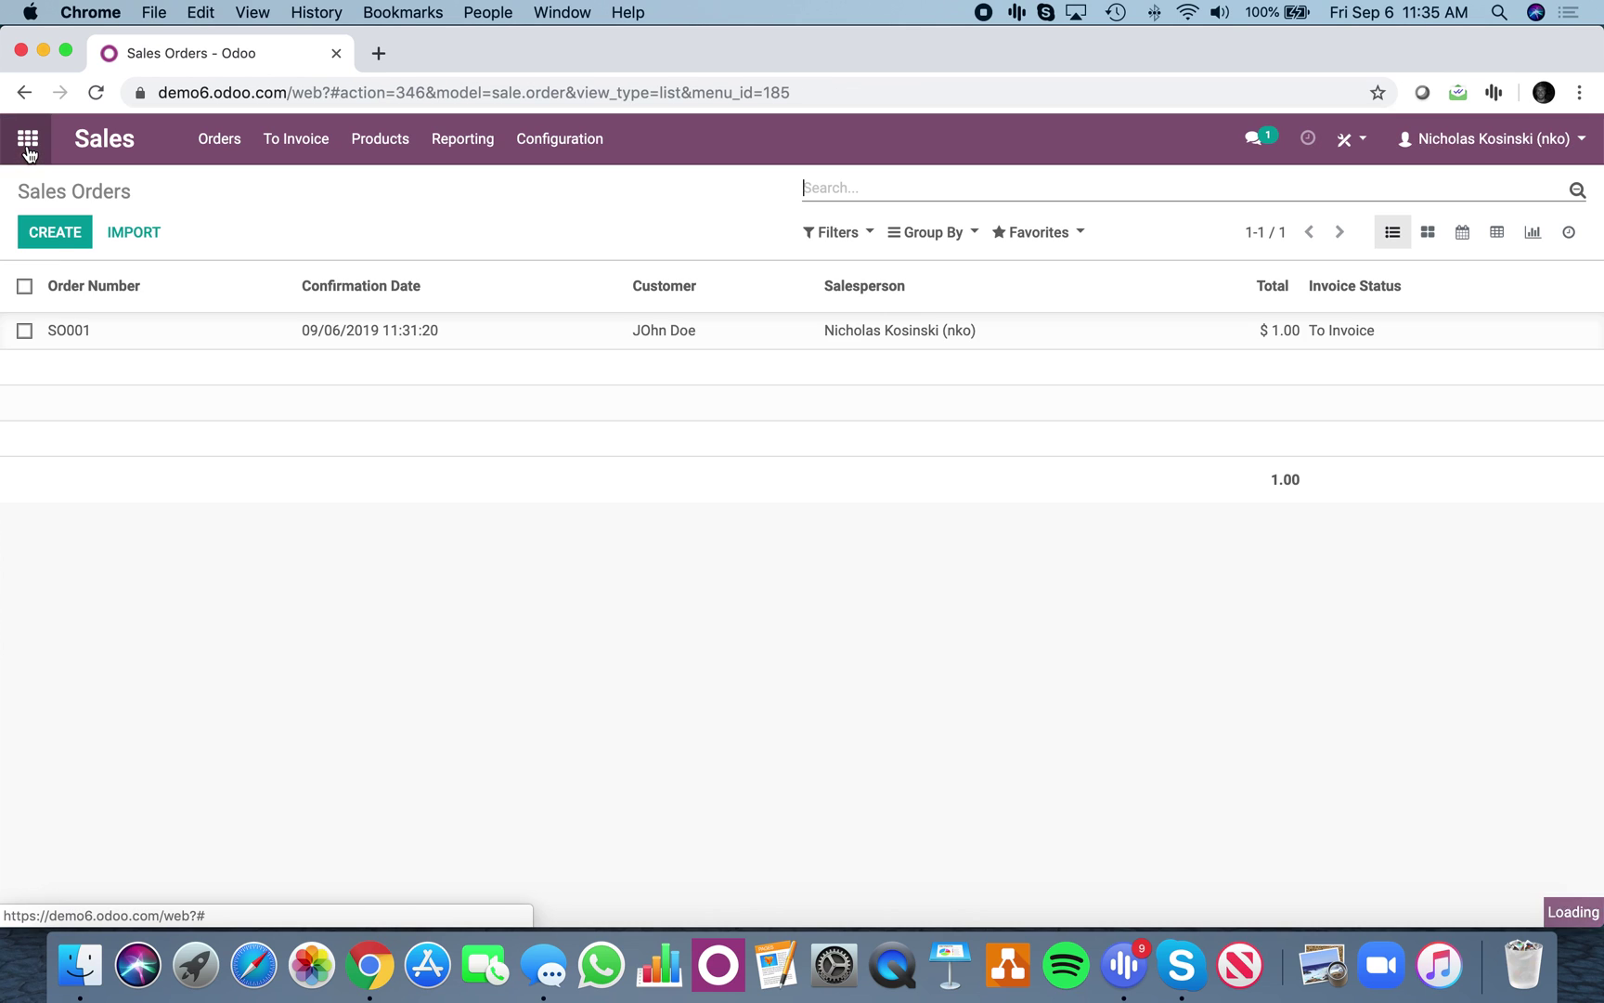
pyautogui.click(44, 240)
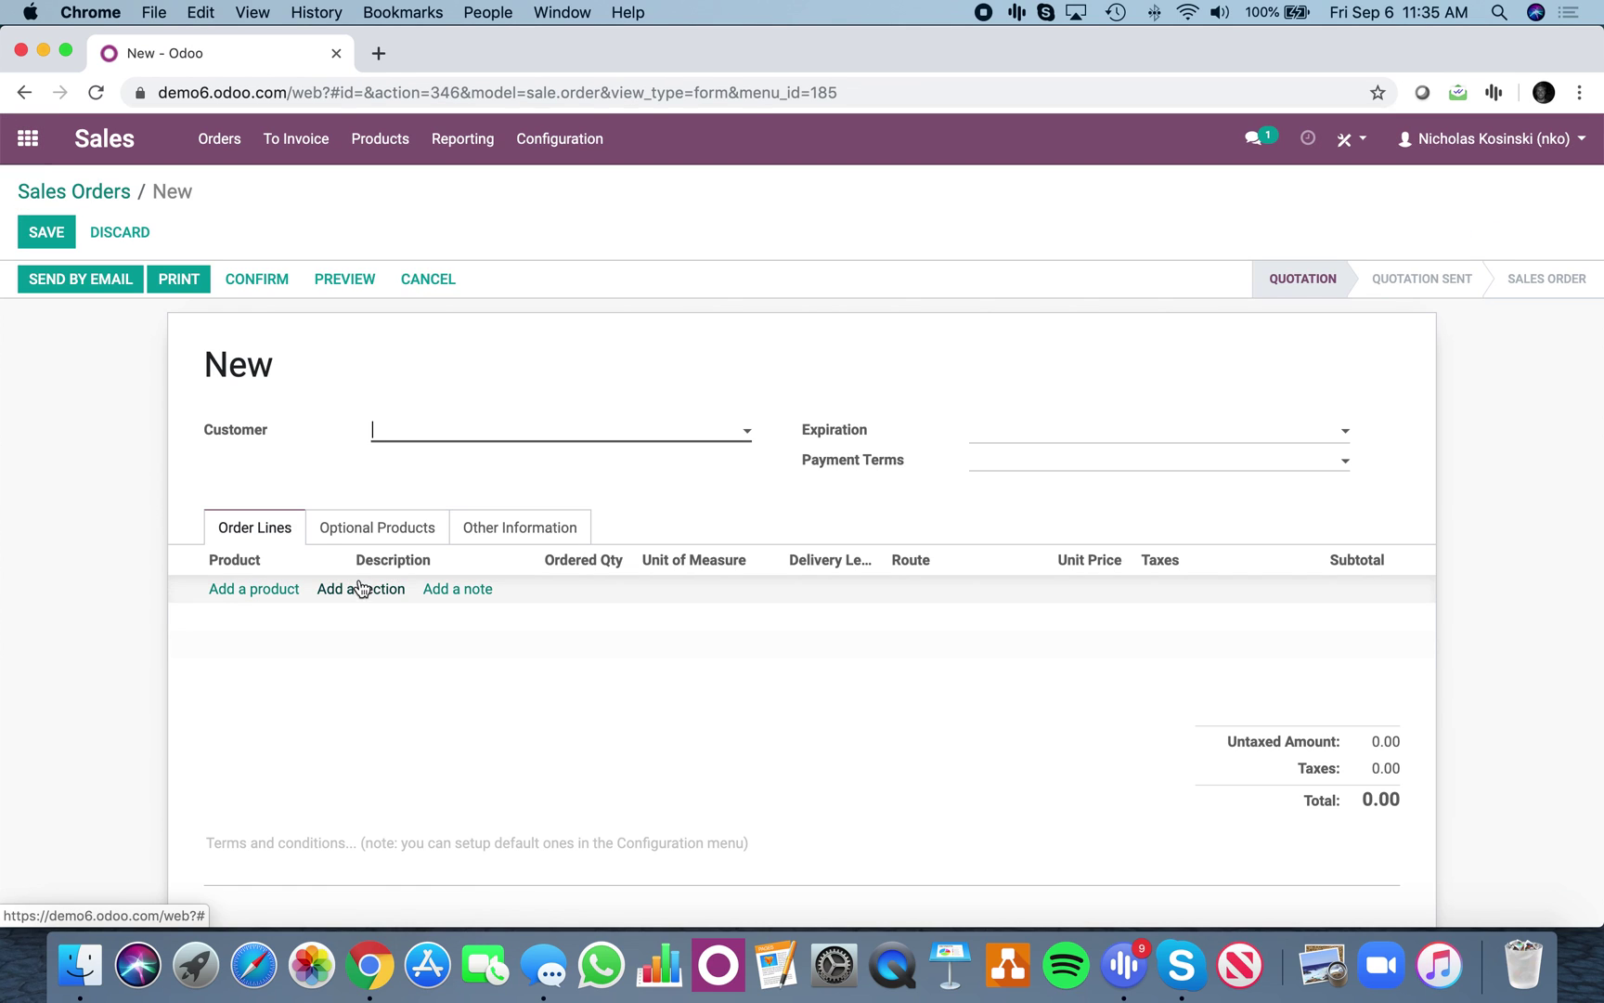
pyautogui.click(476, 435)
pyautogui.click(469, 464)
pyautogui.click(275, 591)
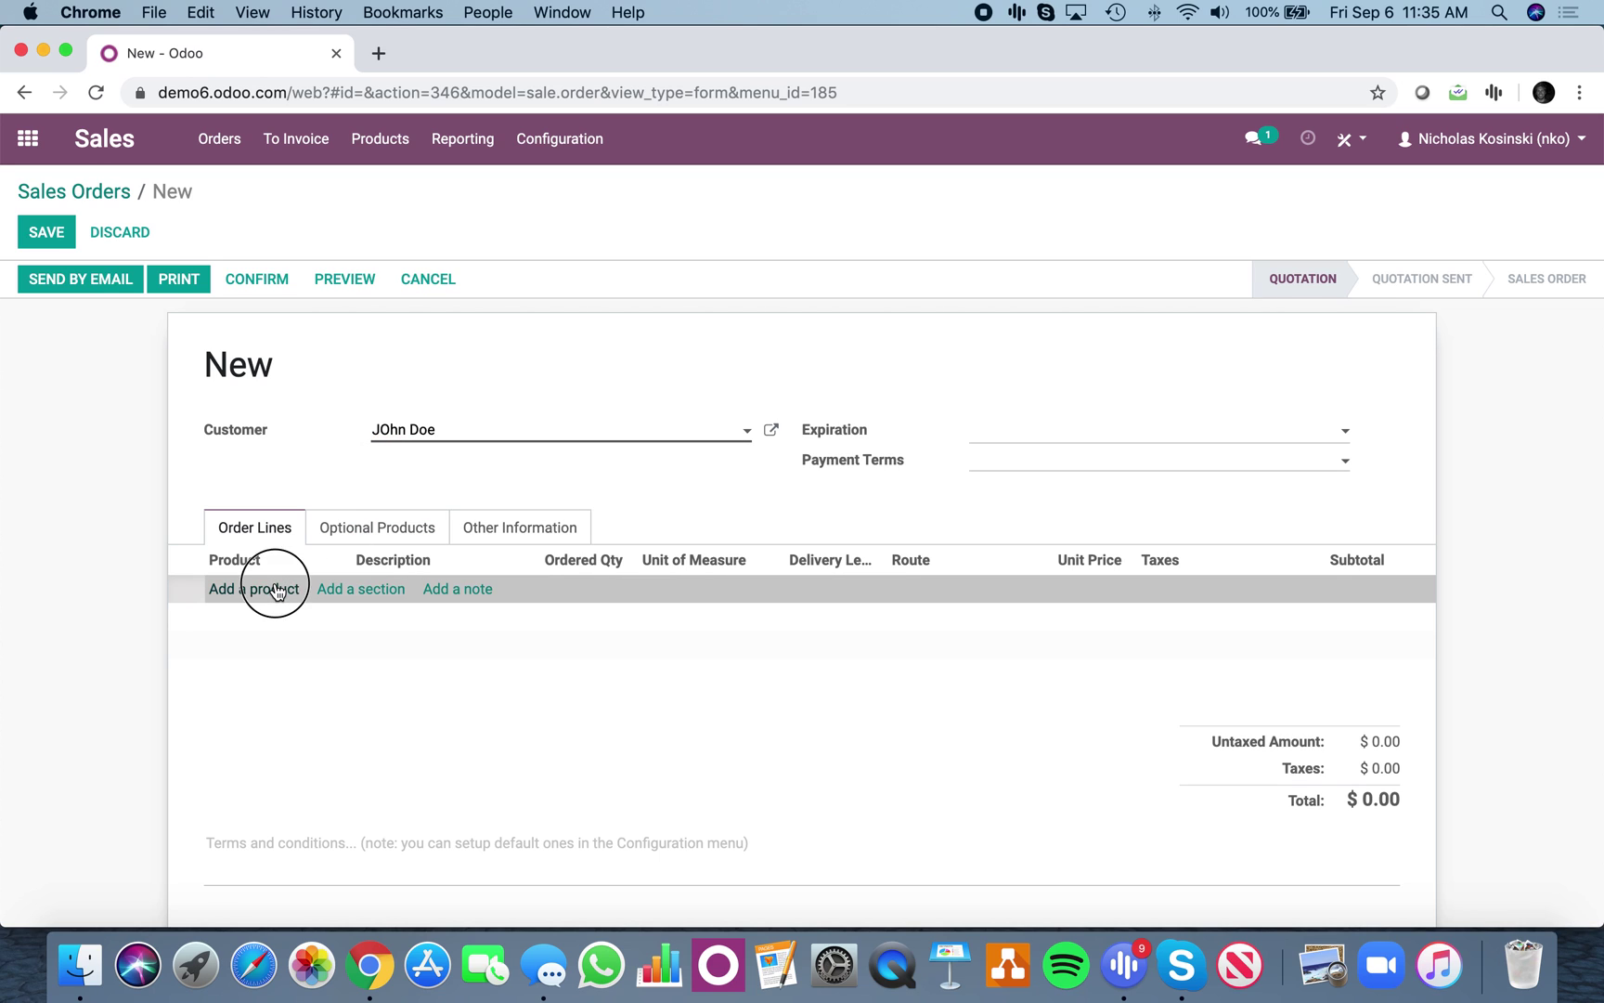
pyautogui.click(276, 591)
pyautogui.click(272, 648)
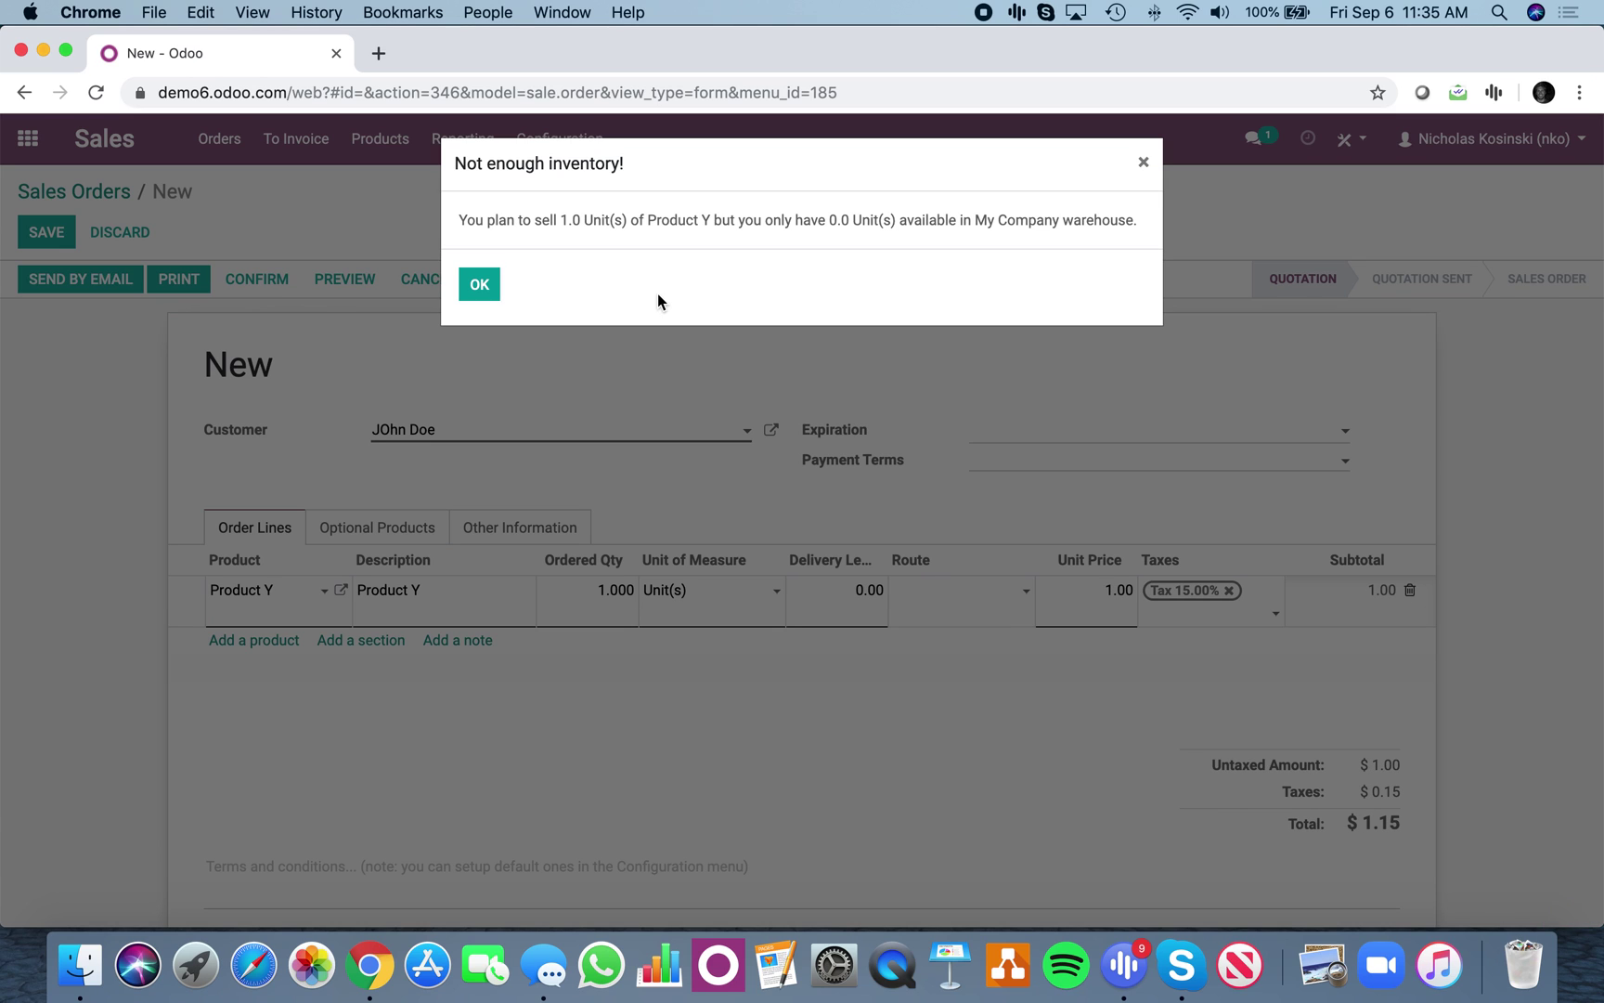
pyautogui.click(474, 286)
# - Set the Product Y line's route to Special Package Route
pyautogui.click(971, 609)
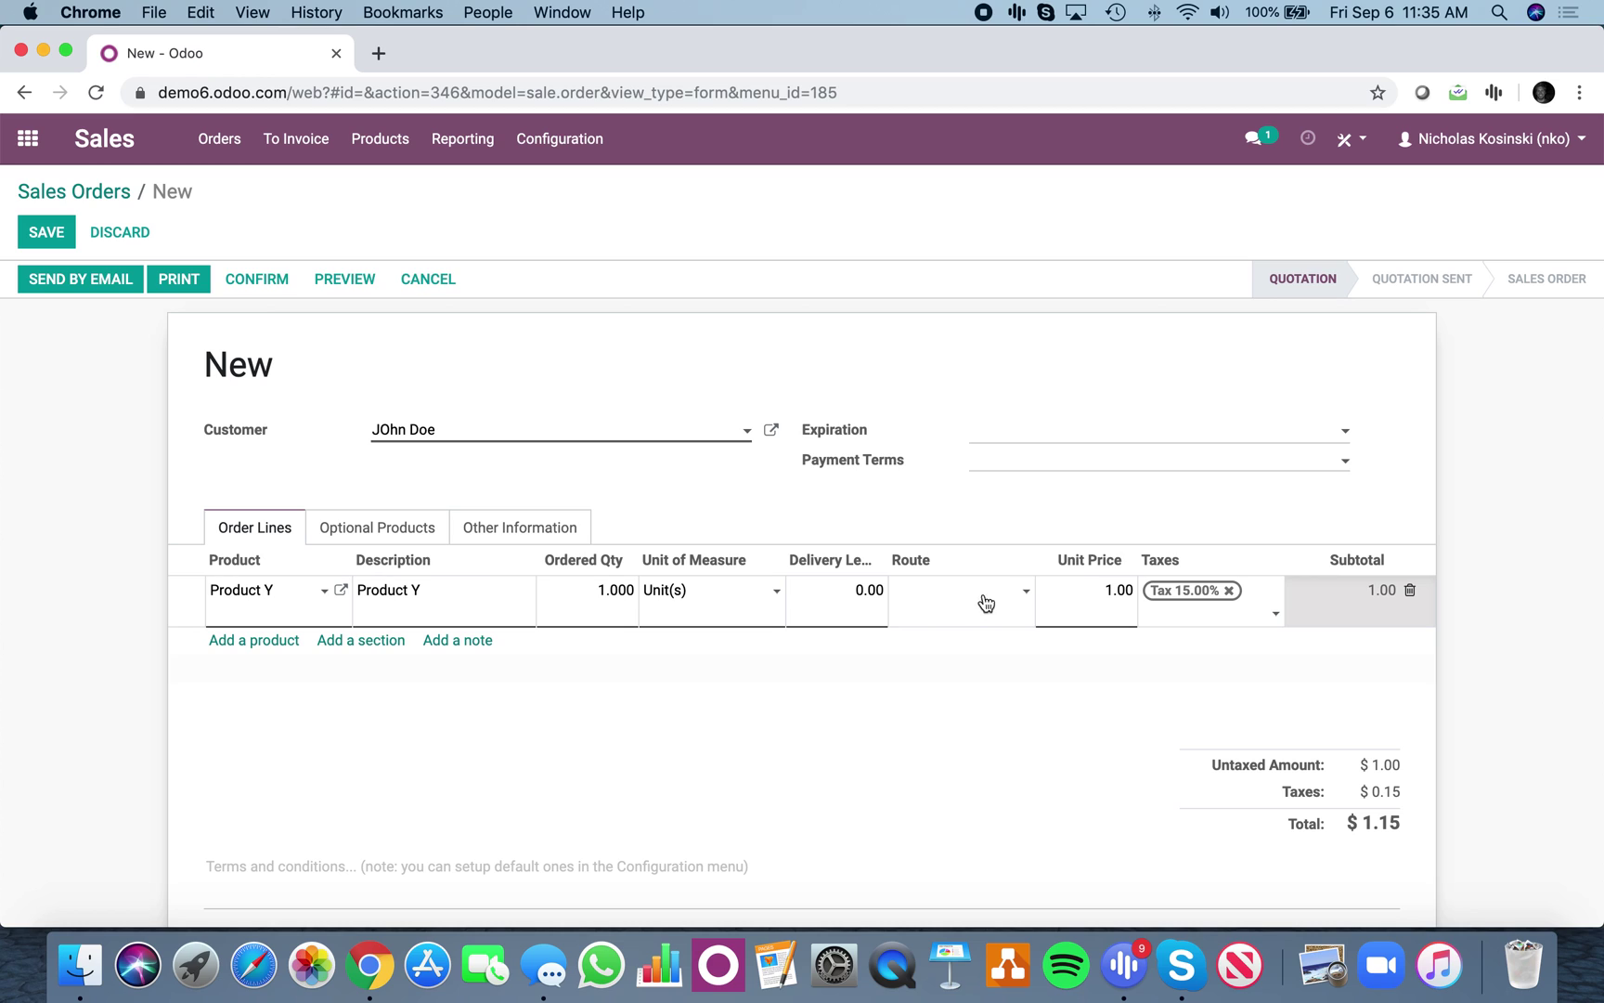
pyautogui.click(1021, 592)
pyautogui.click(1031, 643)
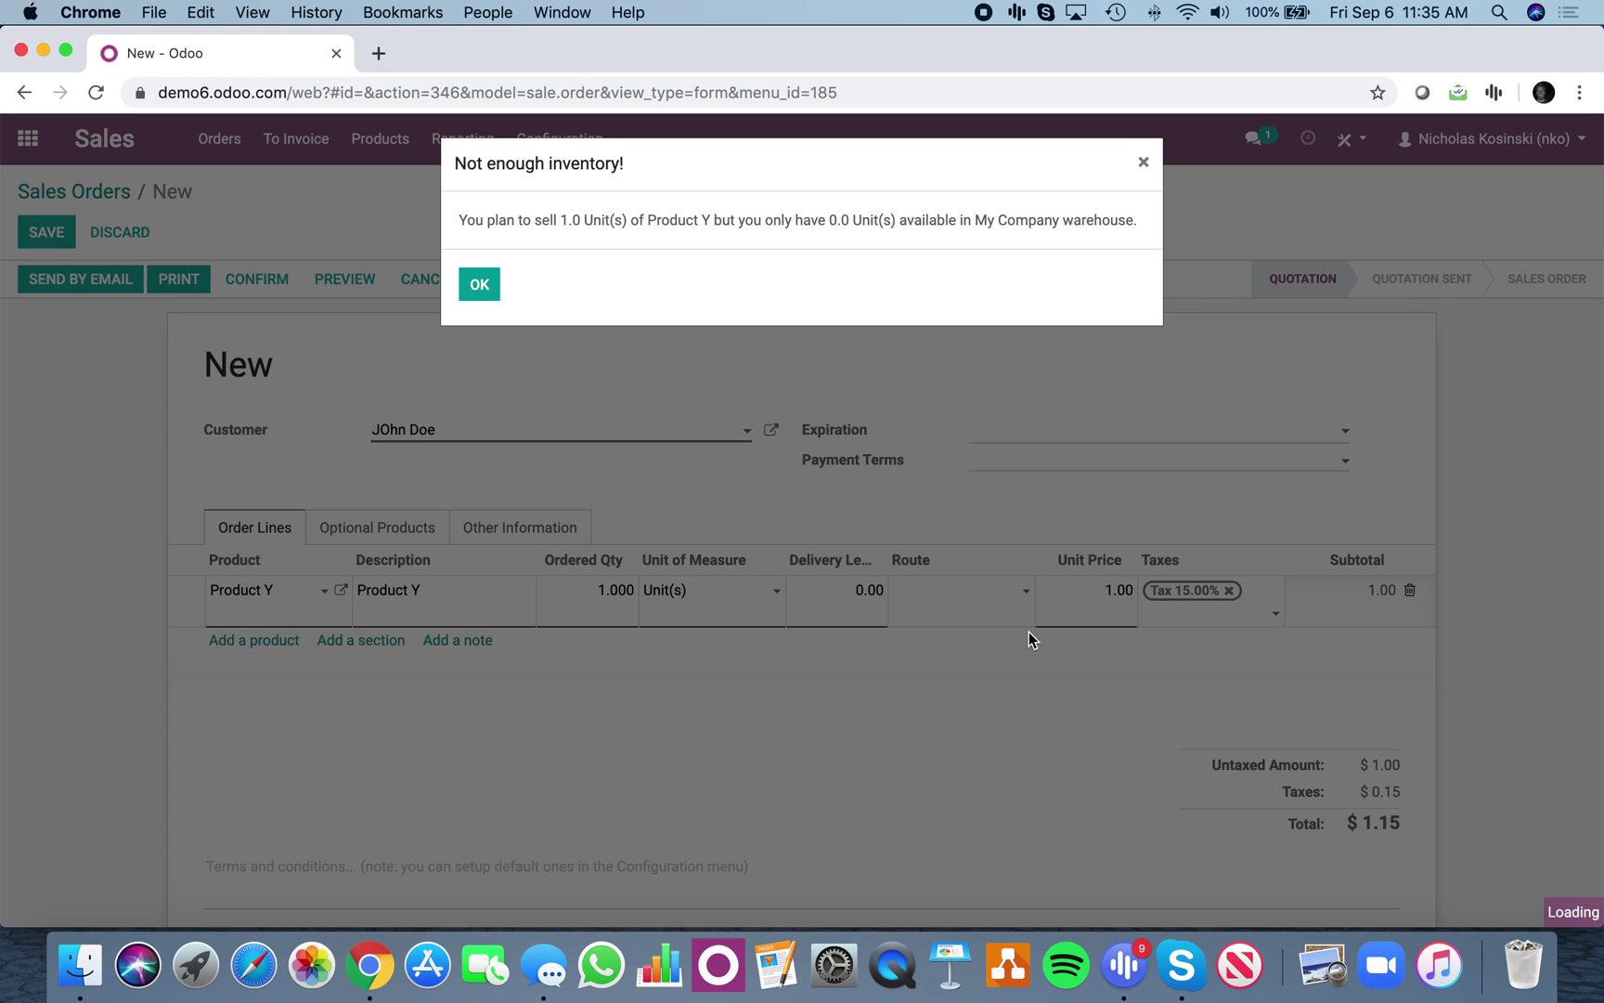
pyautogui.click(474, 290)
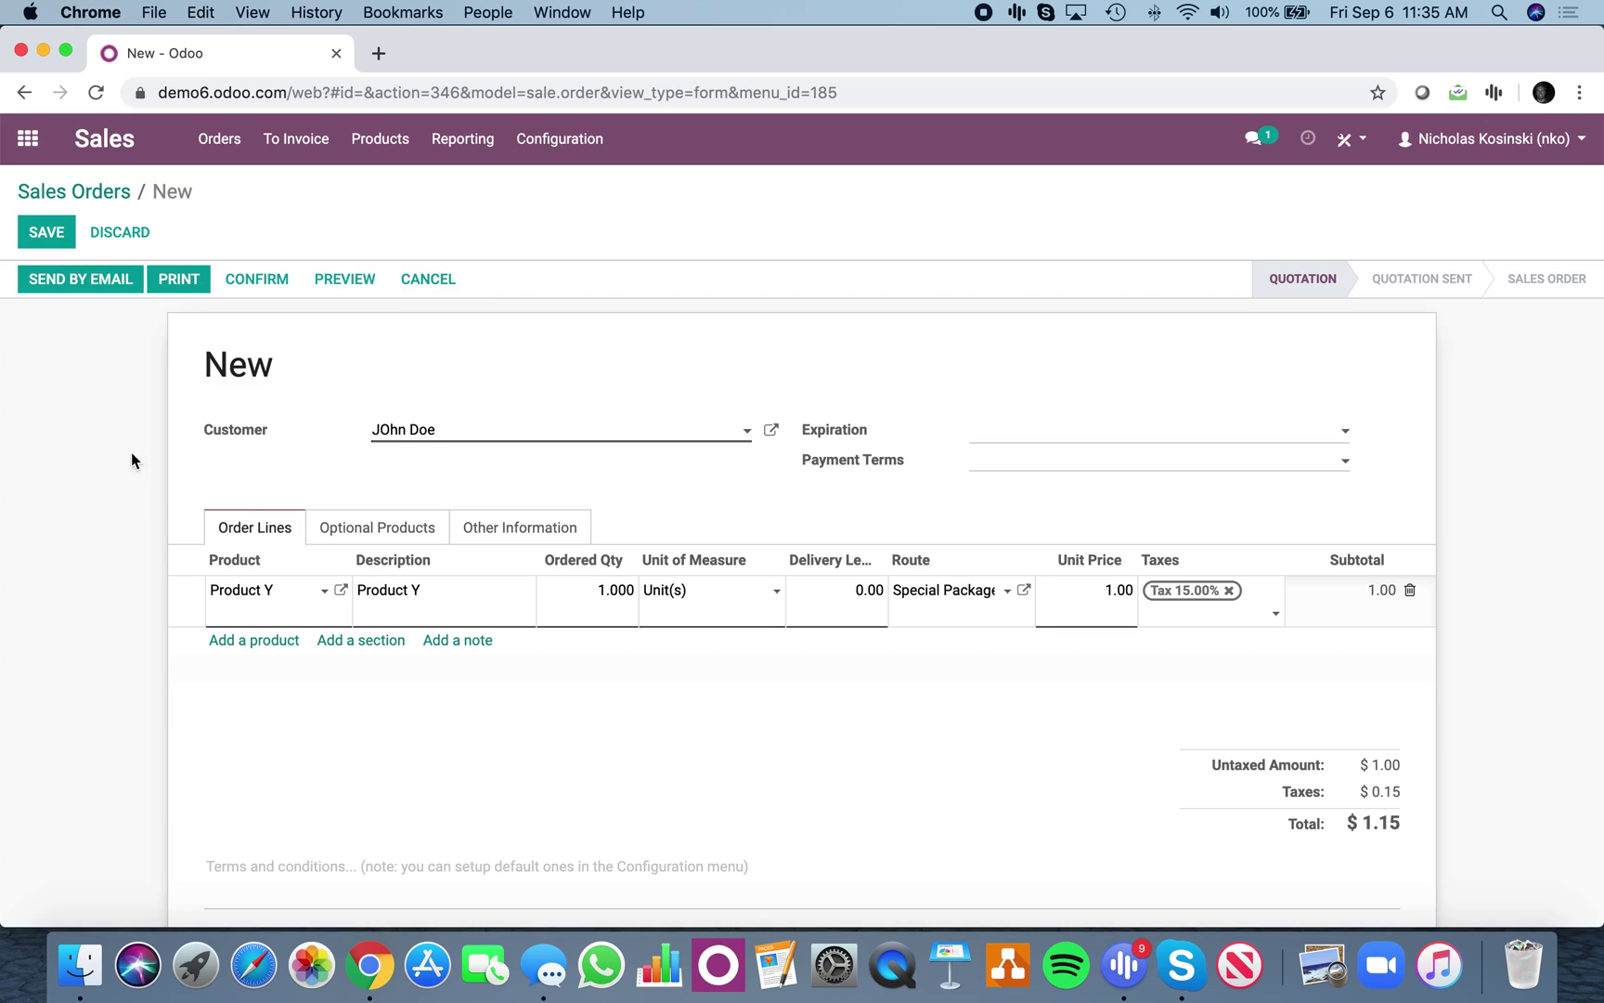
pyautogui.click(20, 460)
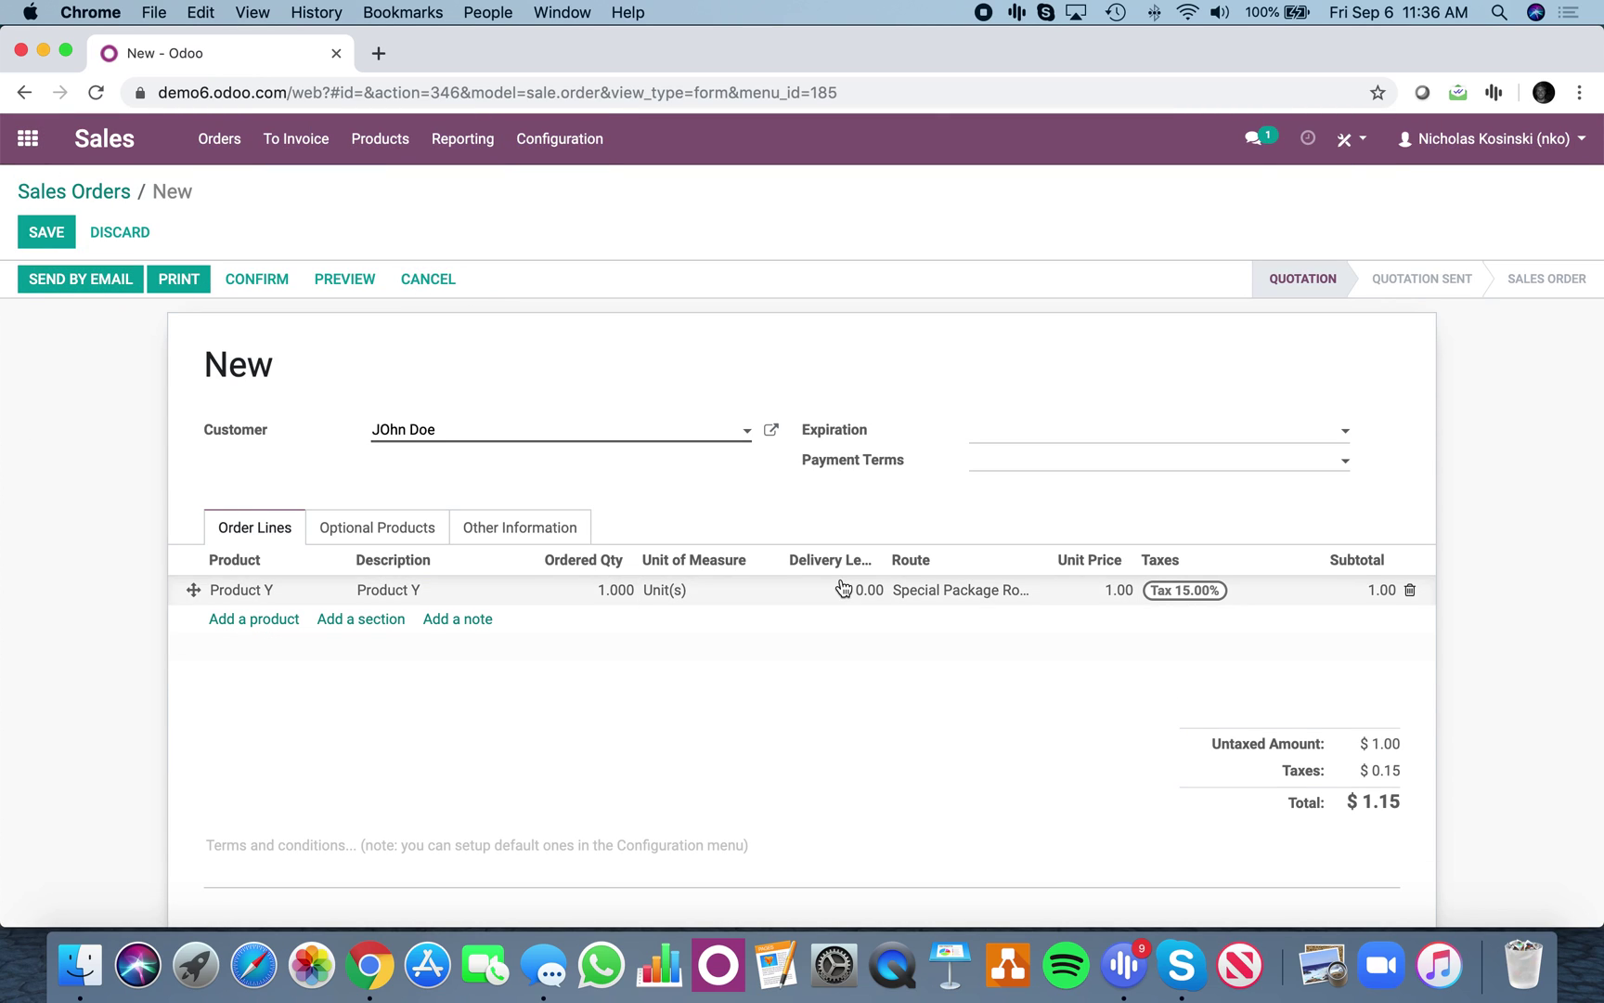
# - Switch the line to Product X with Special Package Route, then discard the test quotation
pyautogui.click(304, 587)
pyautogui.click(304, 589)
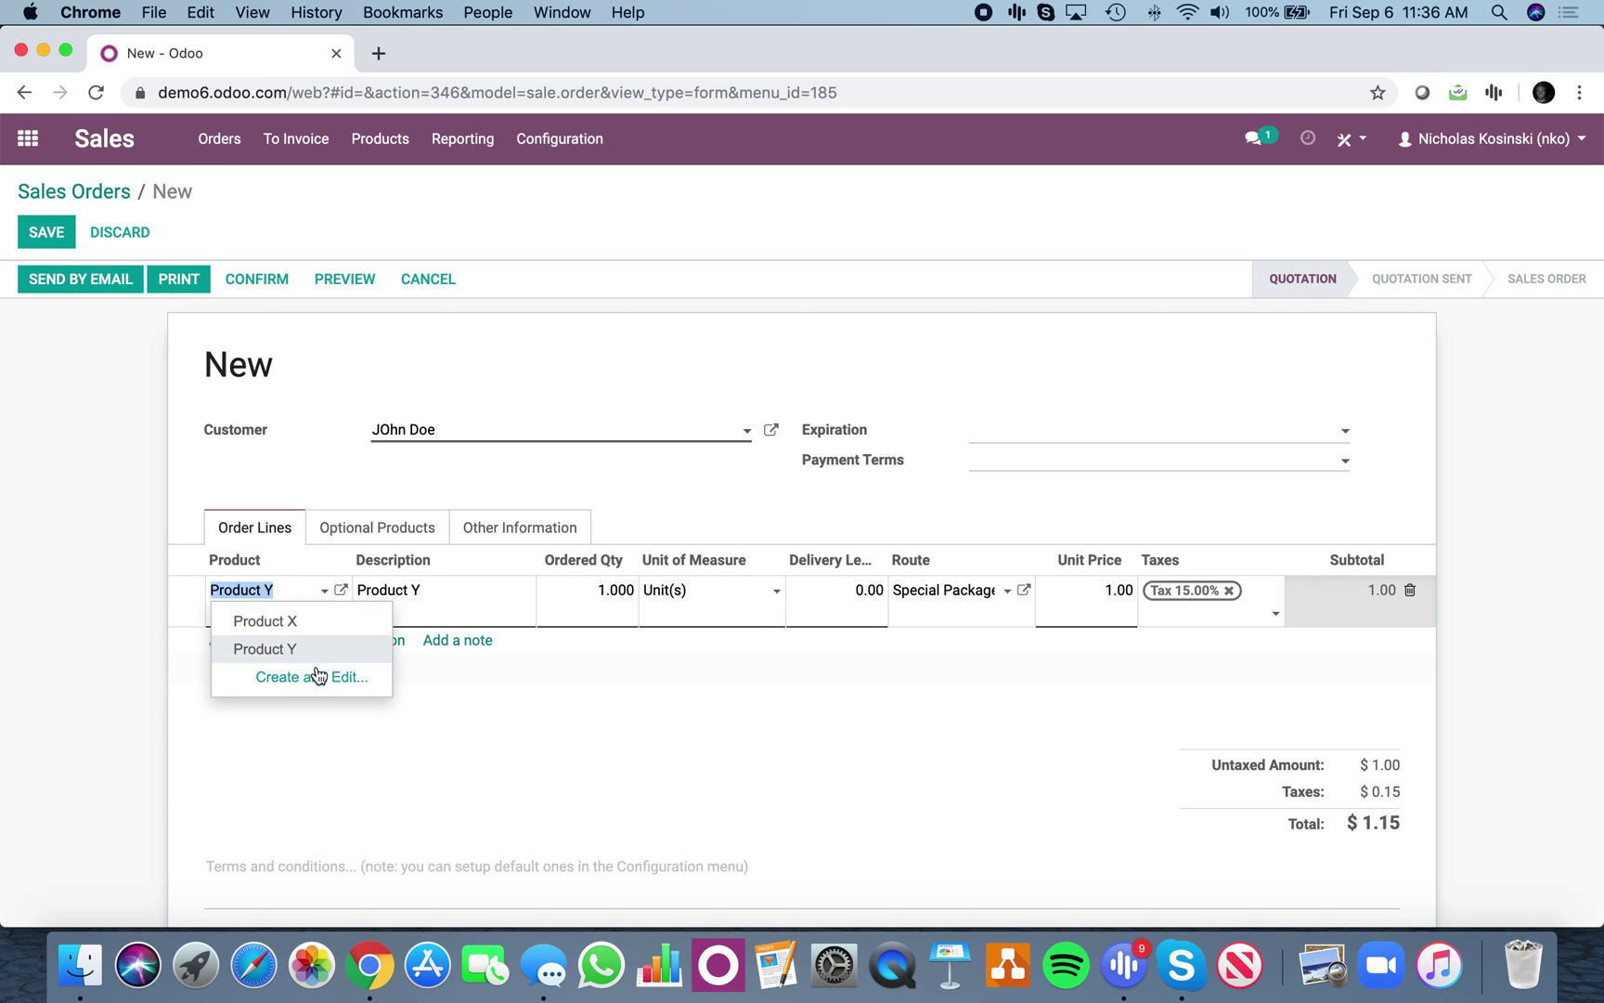
pyautogui.click(316, 624)
pyautogui.click(840, 804)
pyautogui.click(1014, 583)
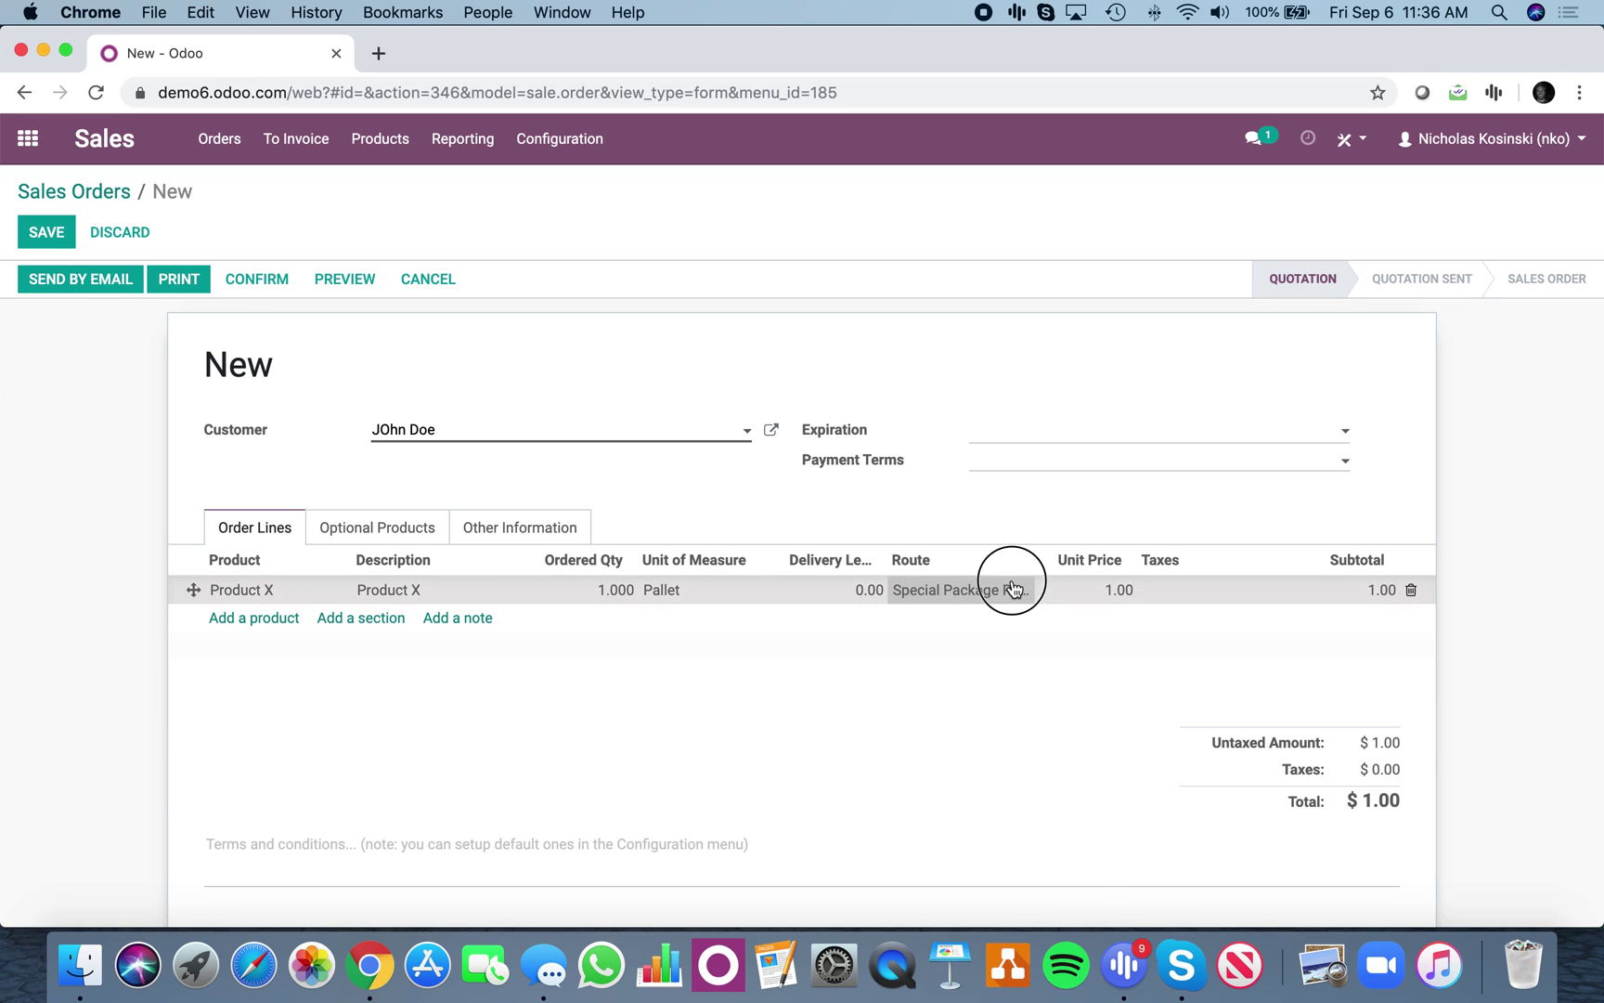
pyautogui.click(1017, 589)
pyautogui.click(1035, 620)
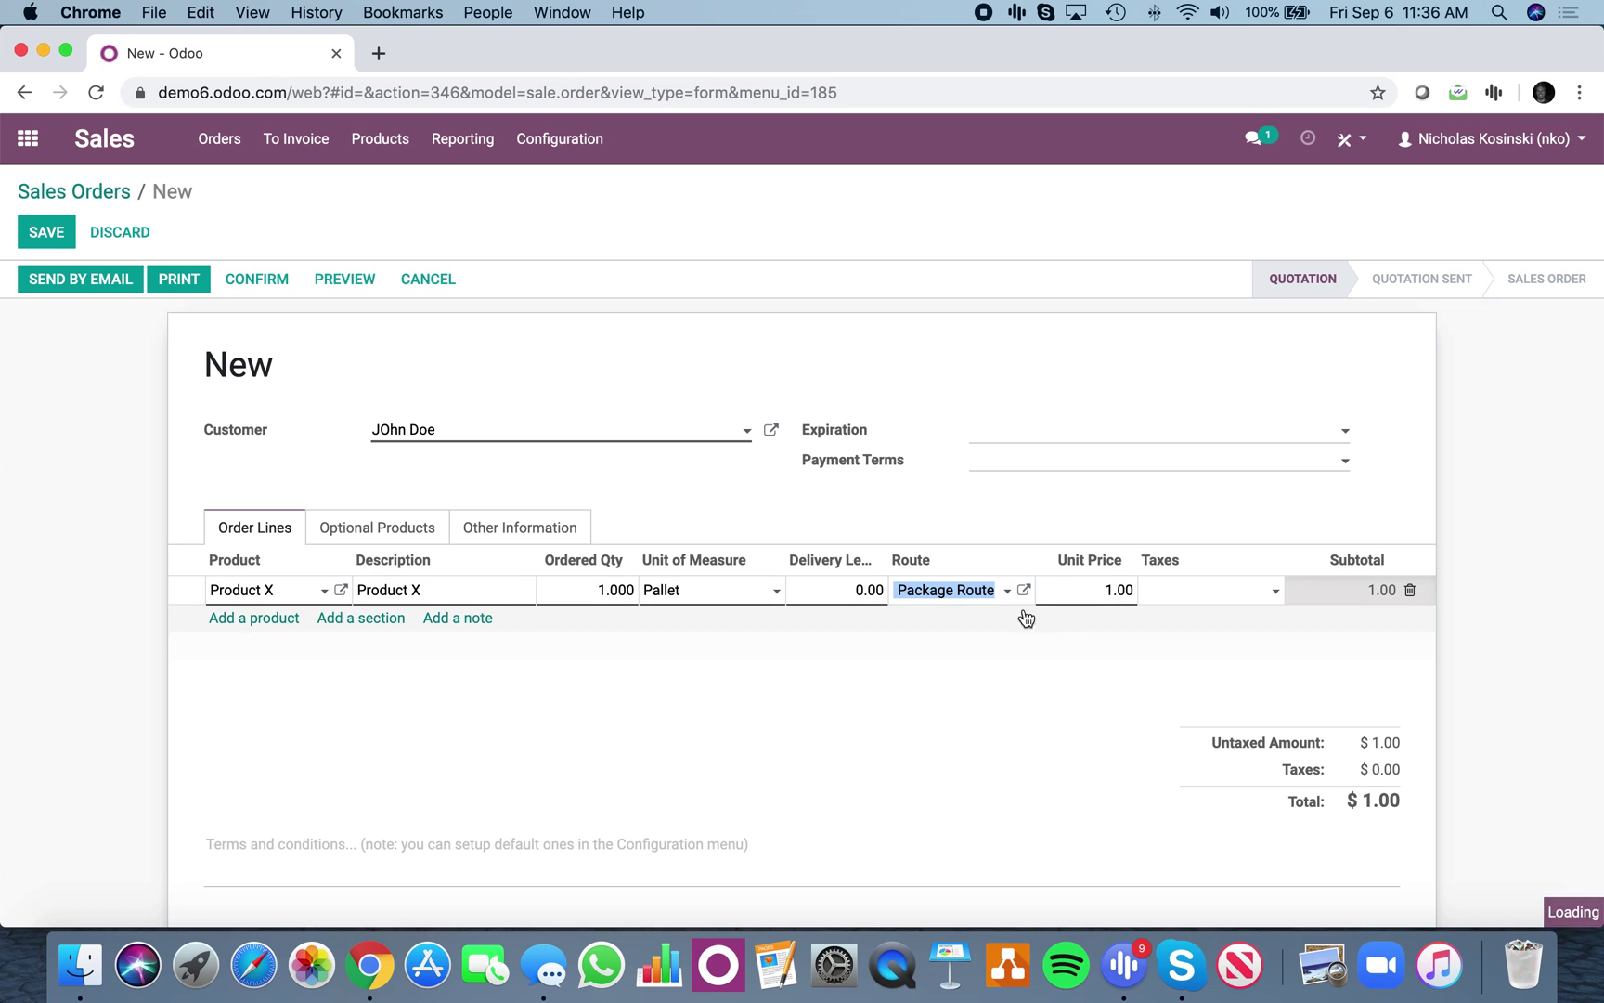
pyautogui.click(922, 477)
pyautogui.click(44, 150)
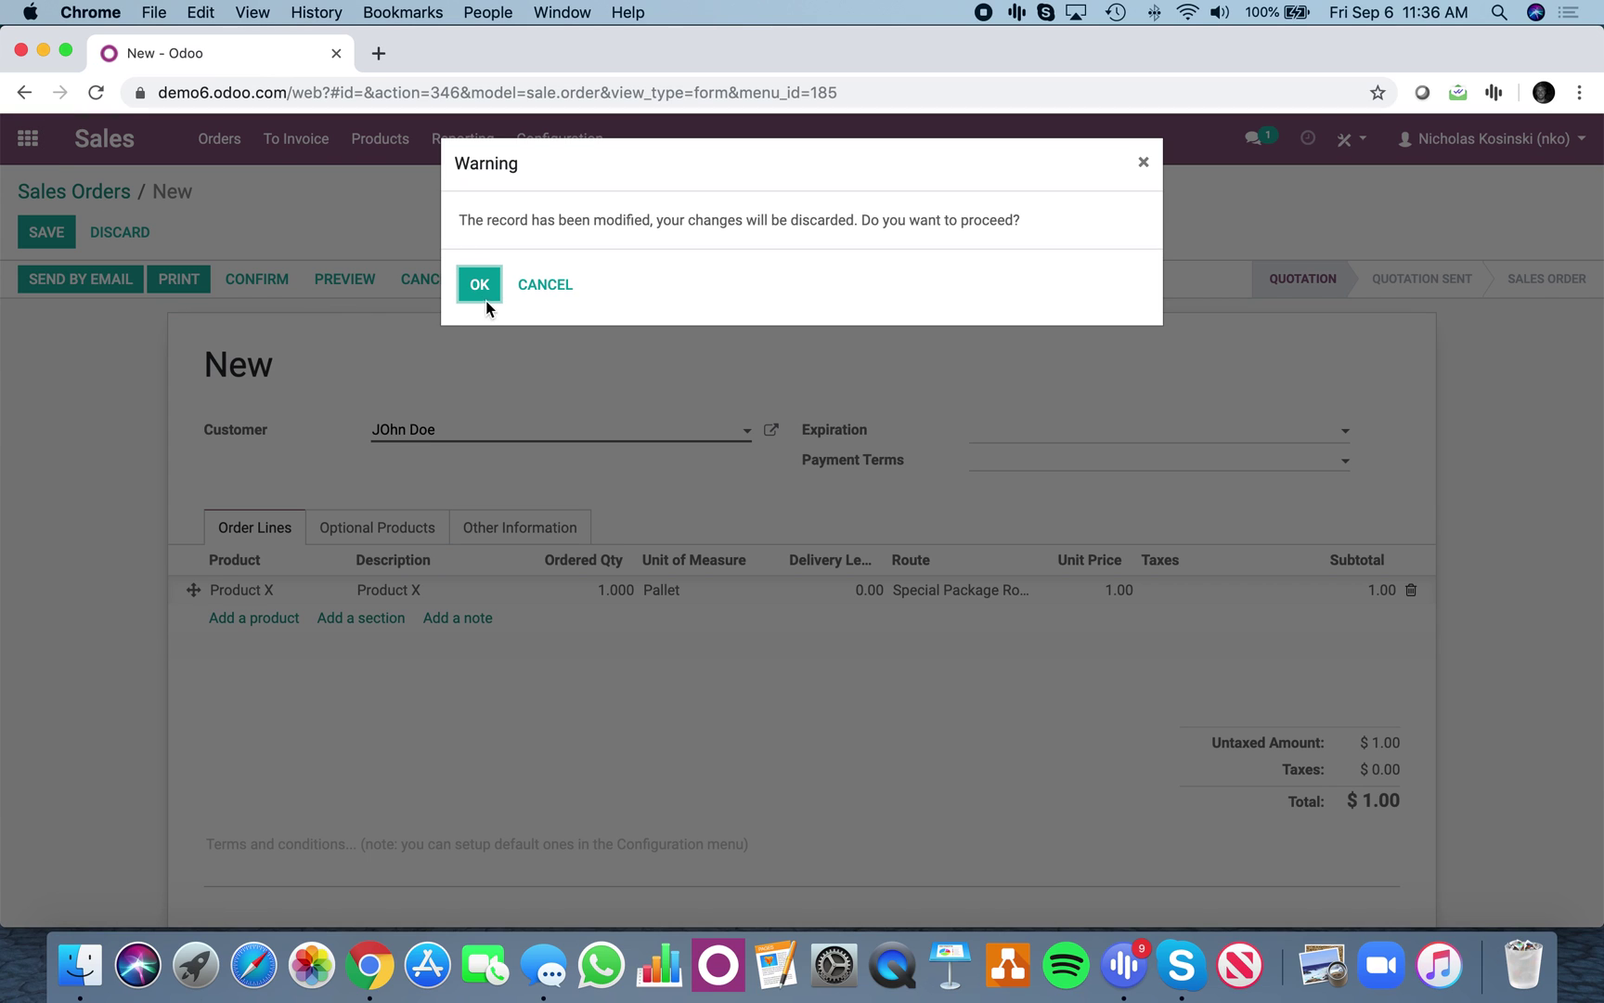
pyautogui.click(481, 287)
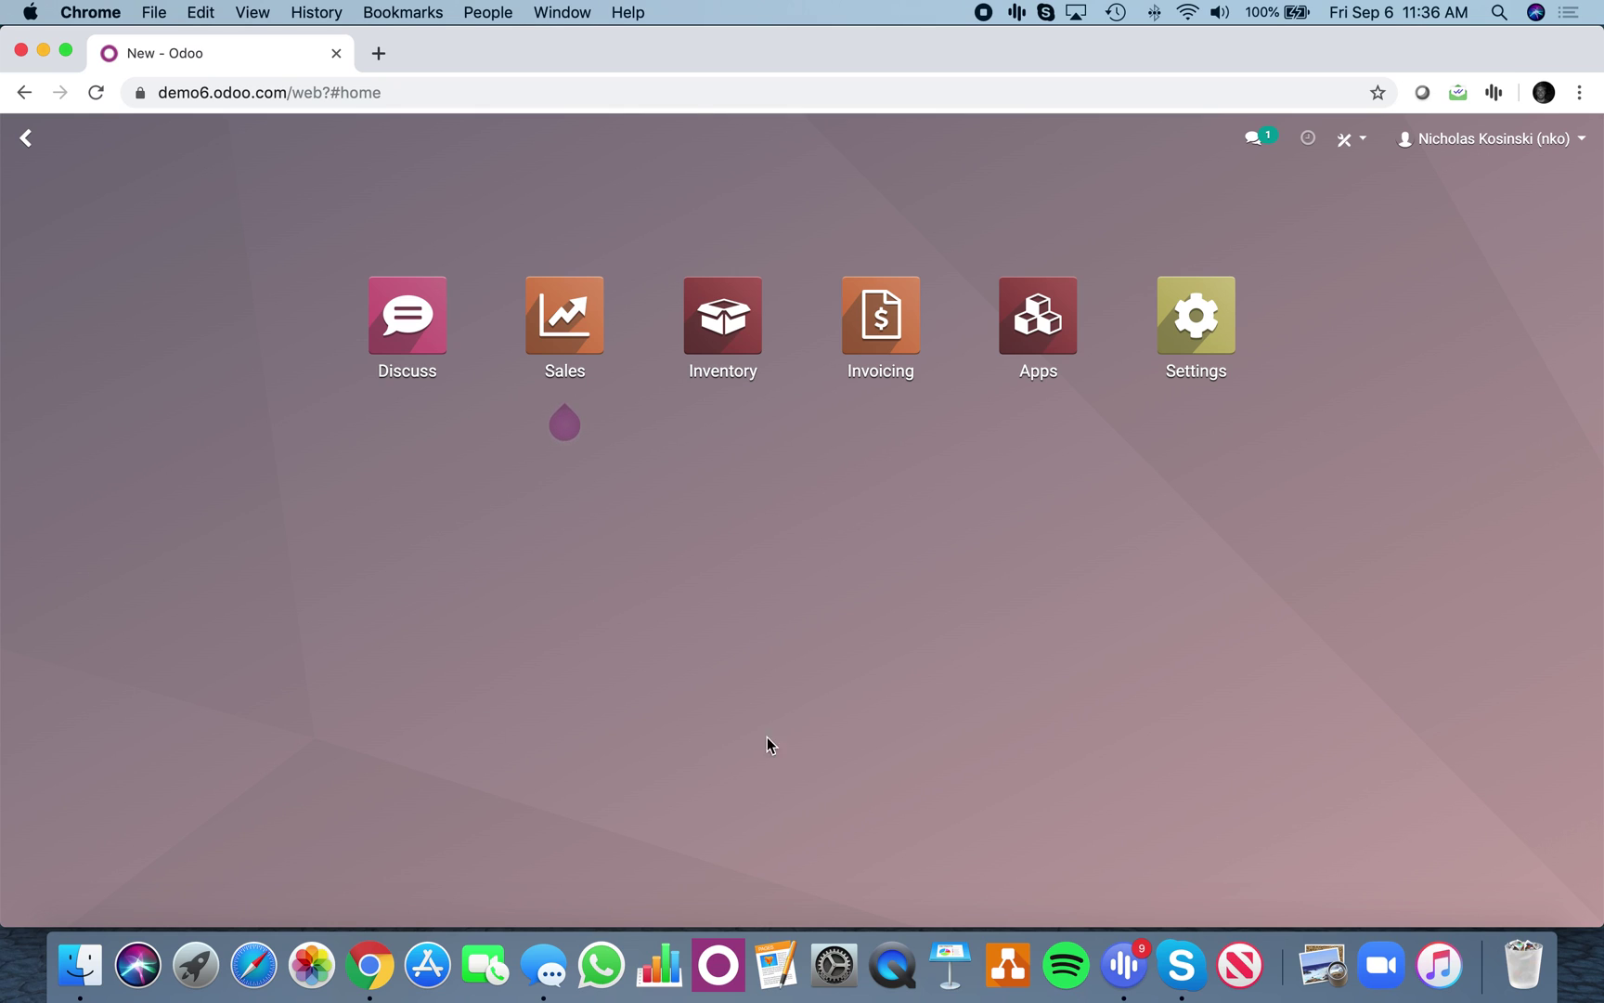
pyautogui.click(681, 327)
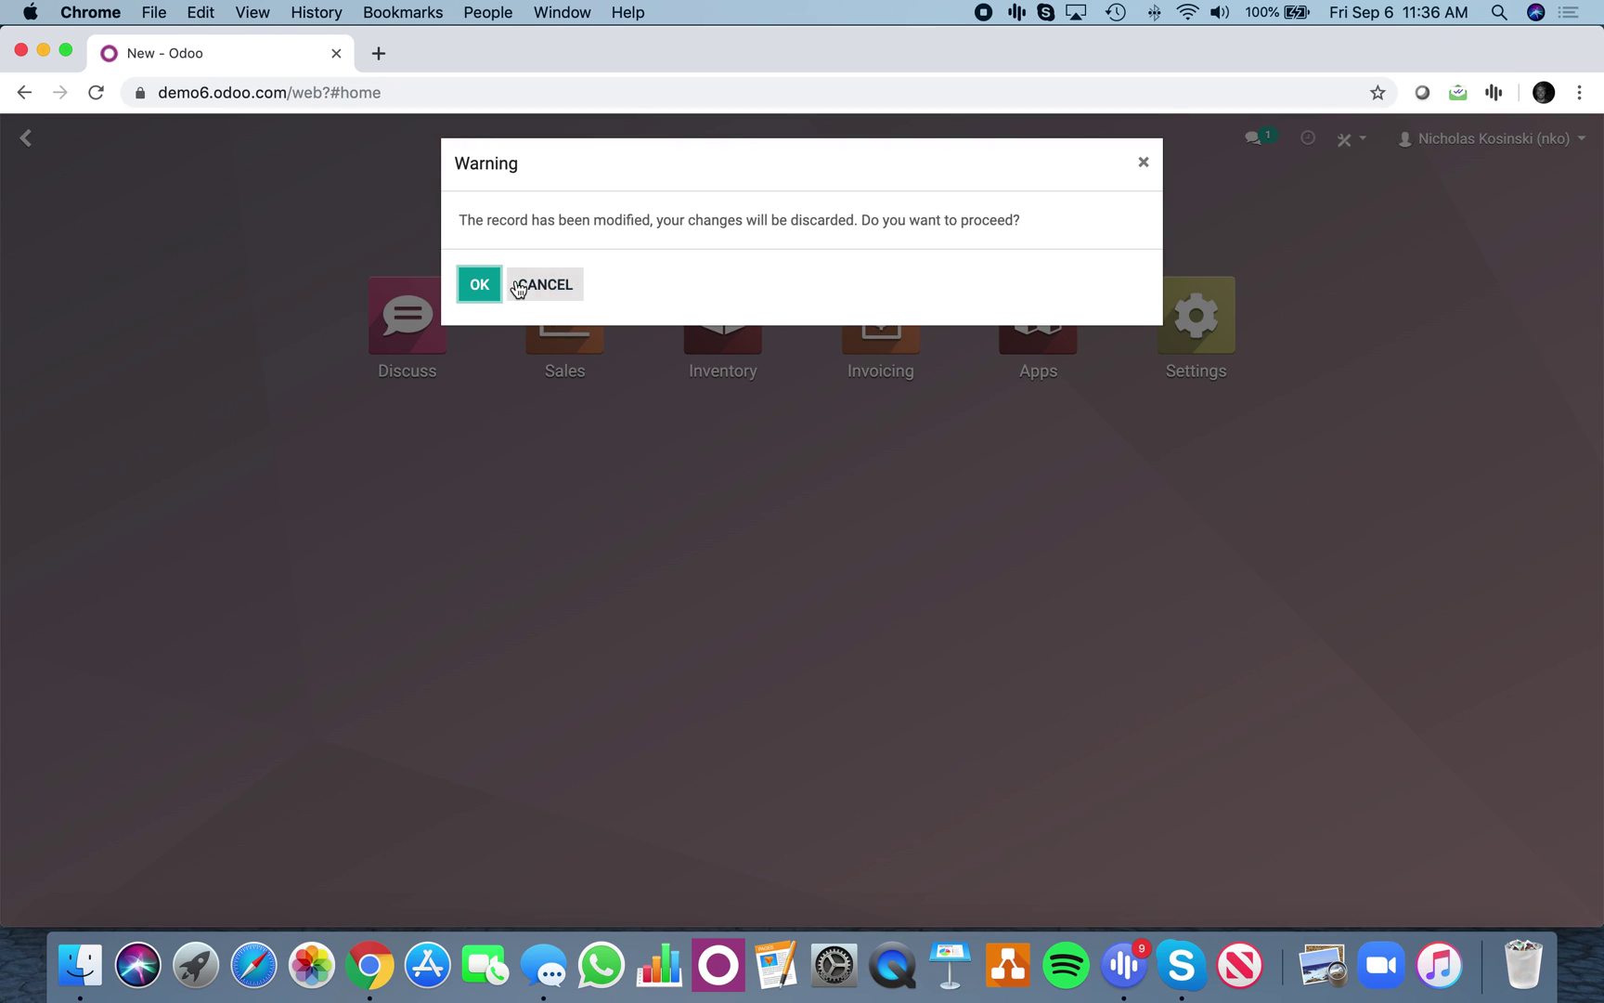
pyautogui.click(487, 284)
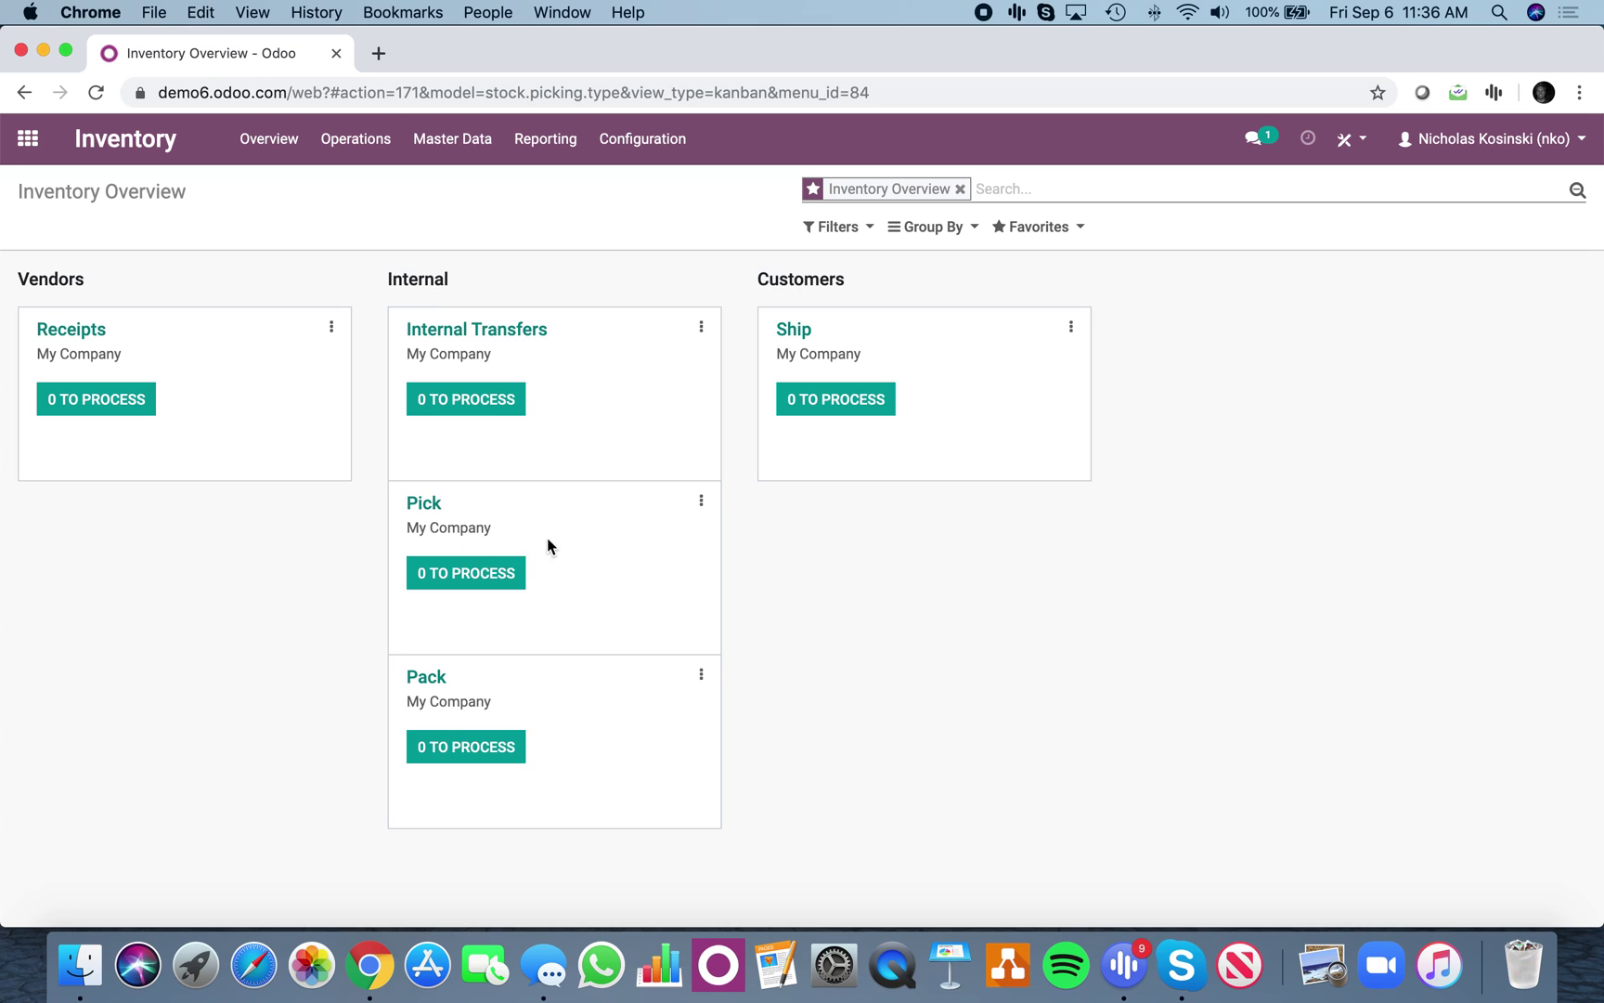
pyautogui.click(492, 584)
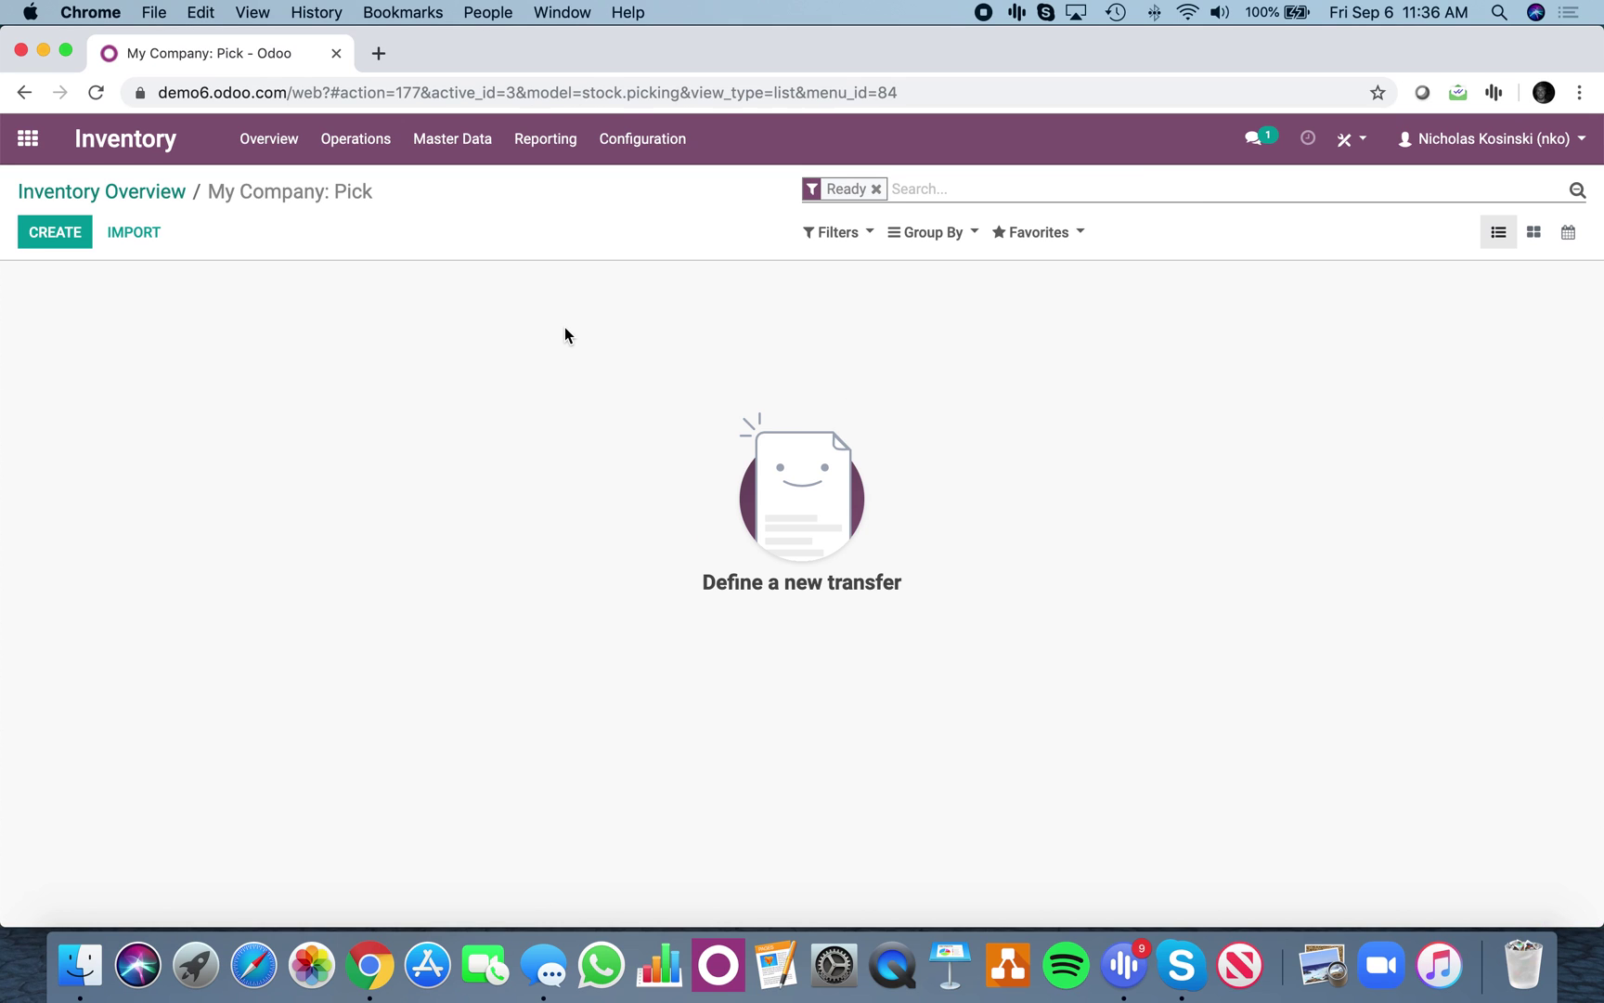
pyautogui.press('BackSpace')
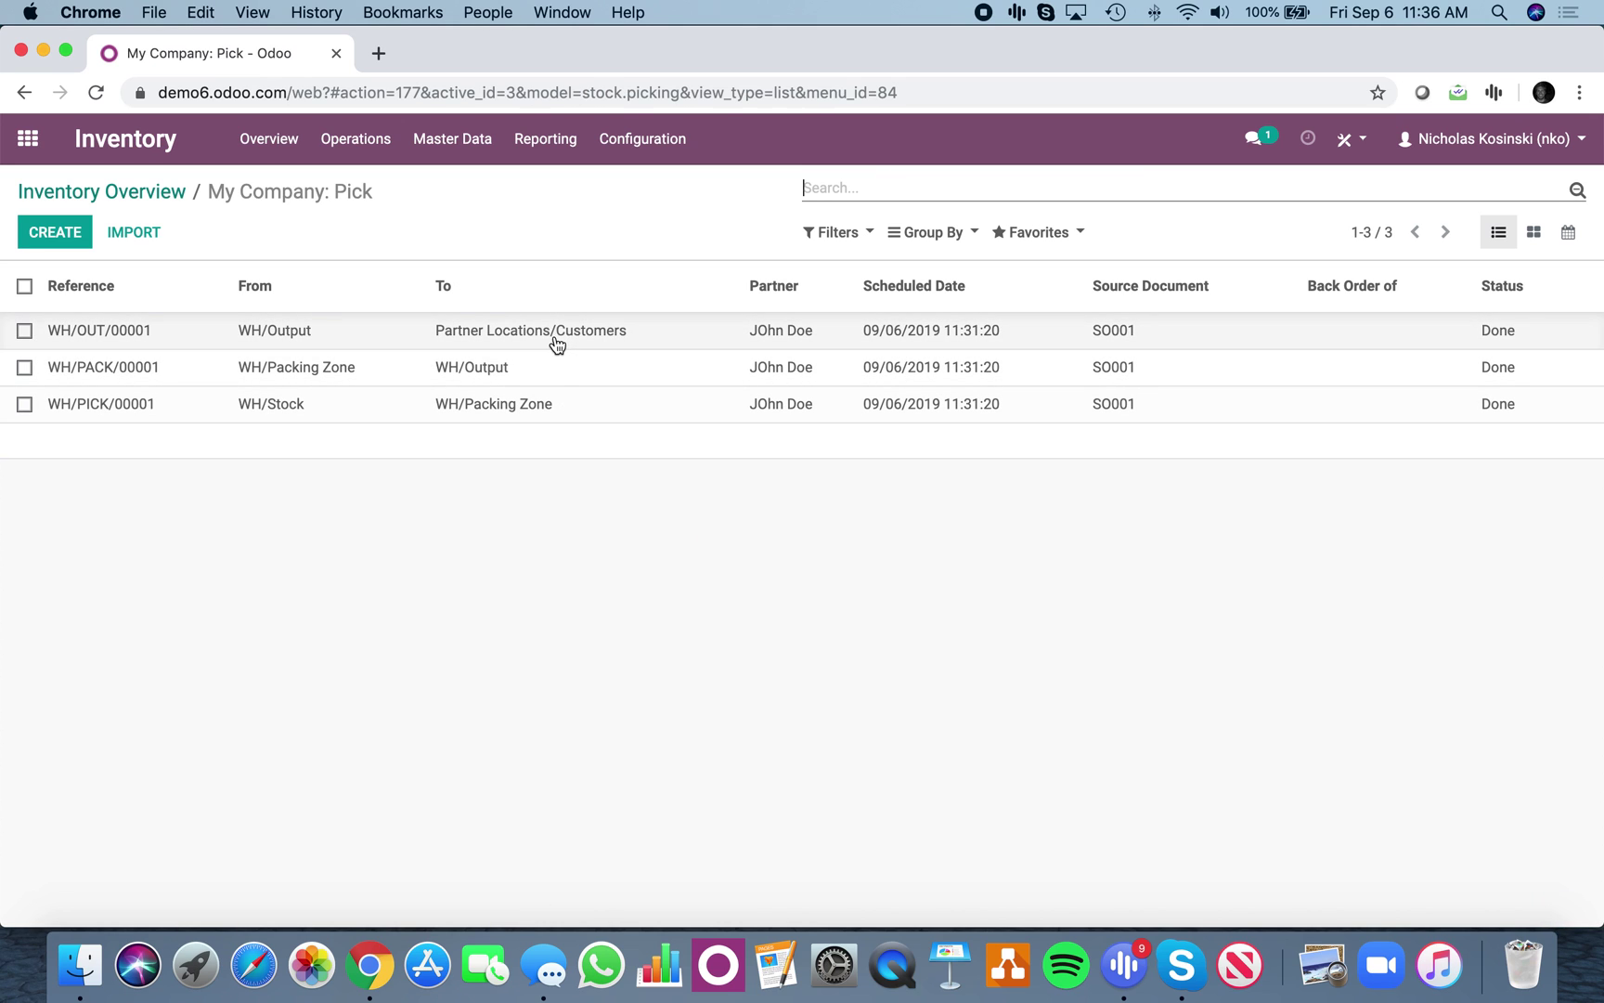
pyautogui.click(554, 336)
pyautogui.click(661, 240)
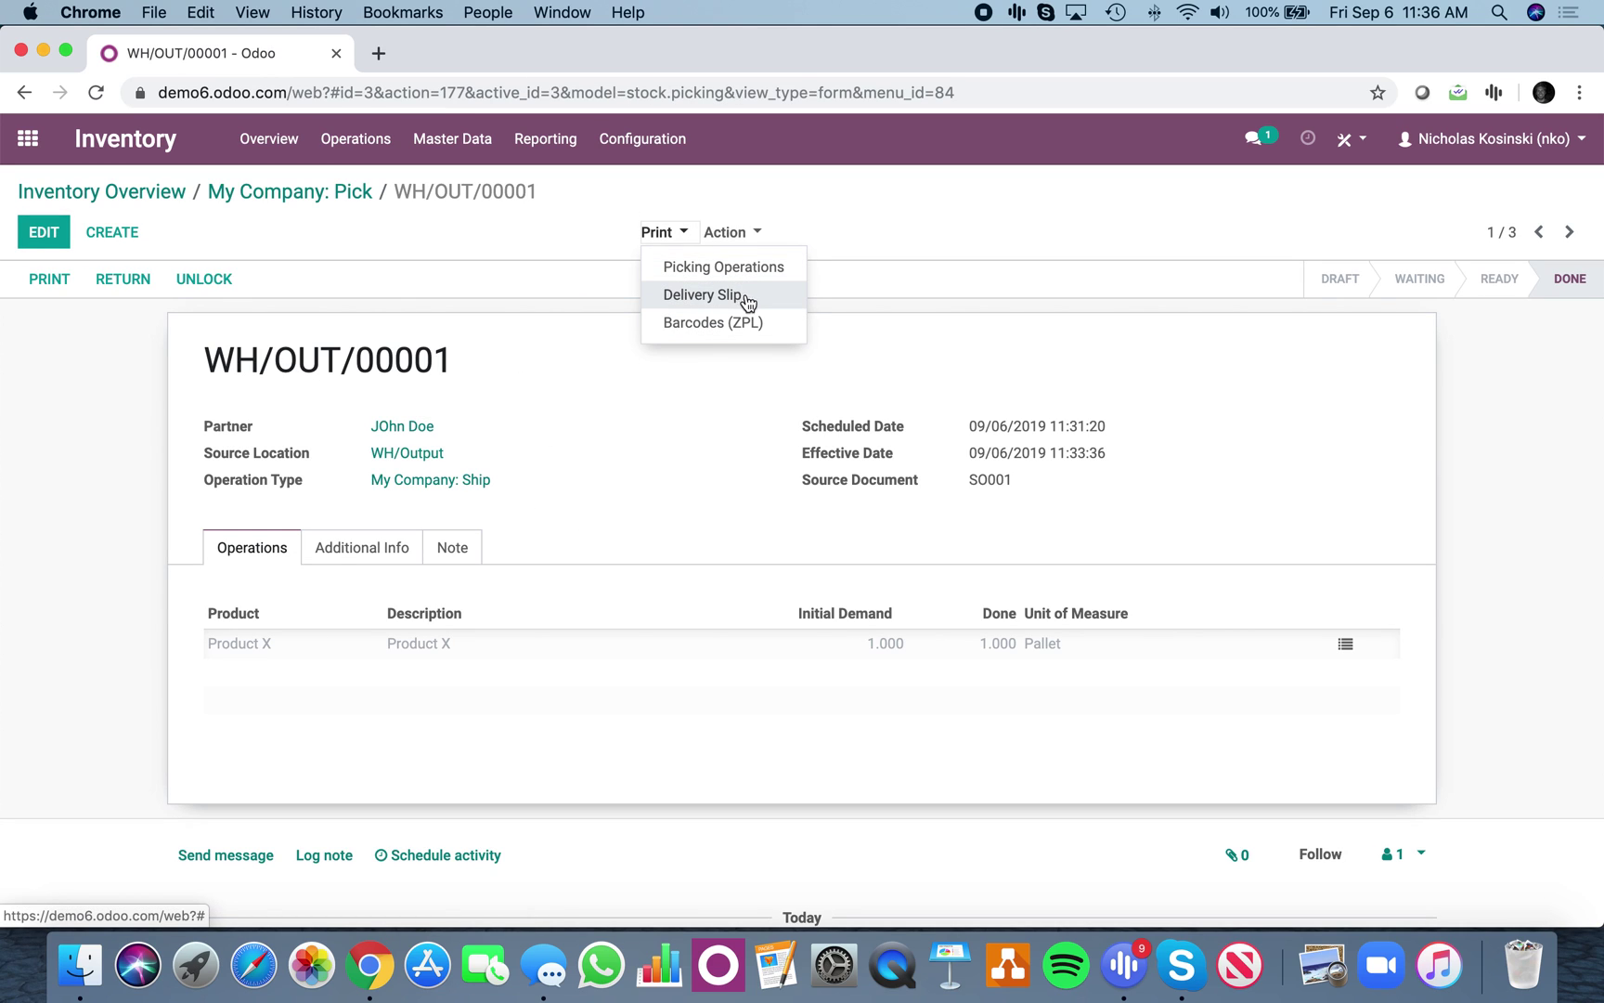
pyautogui.click(1568, 236)
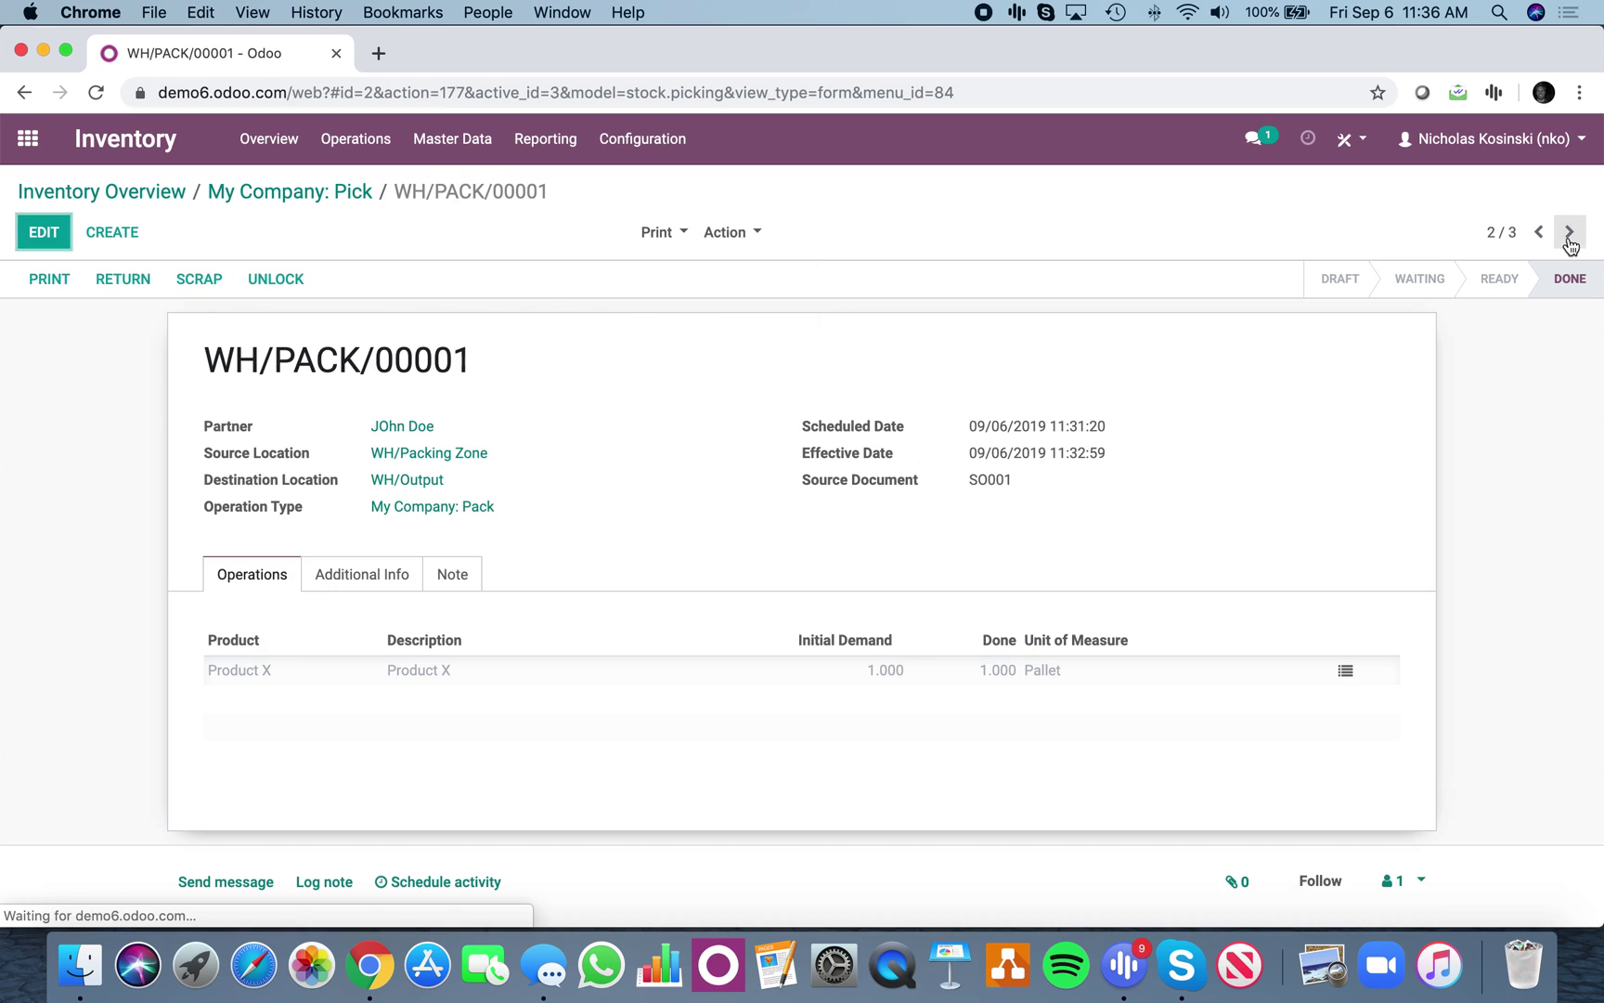
pyautogui.click(660, 232)
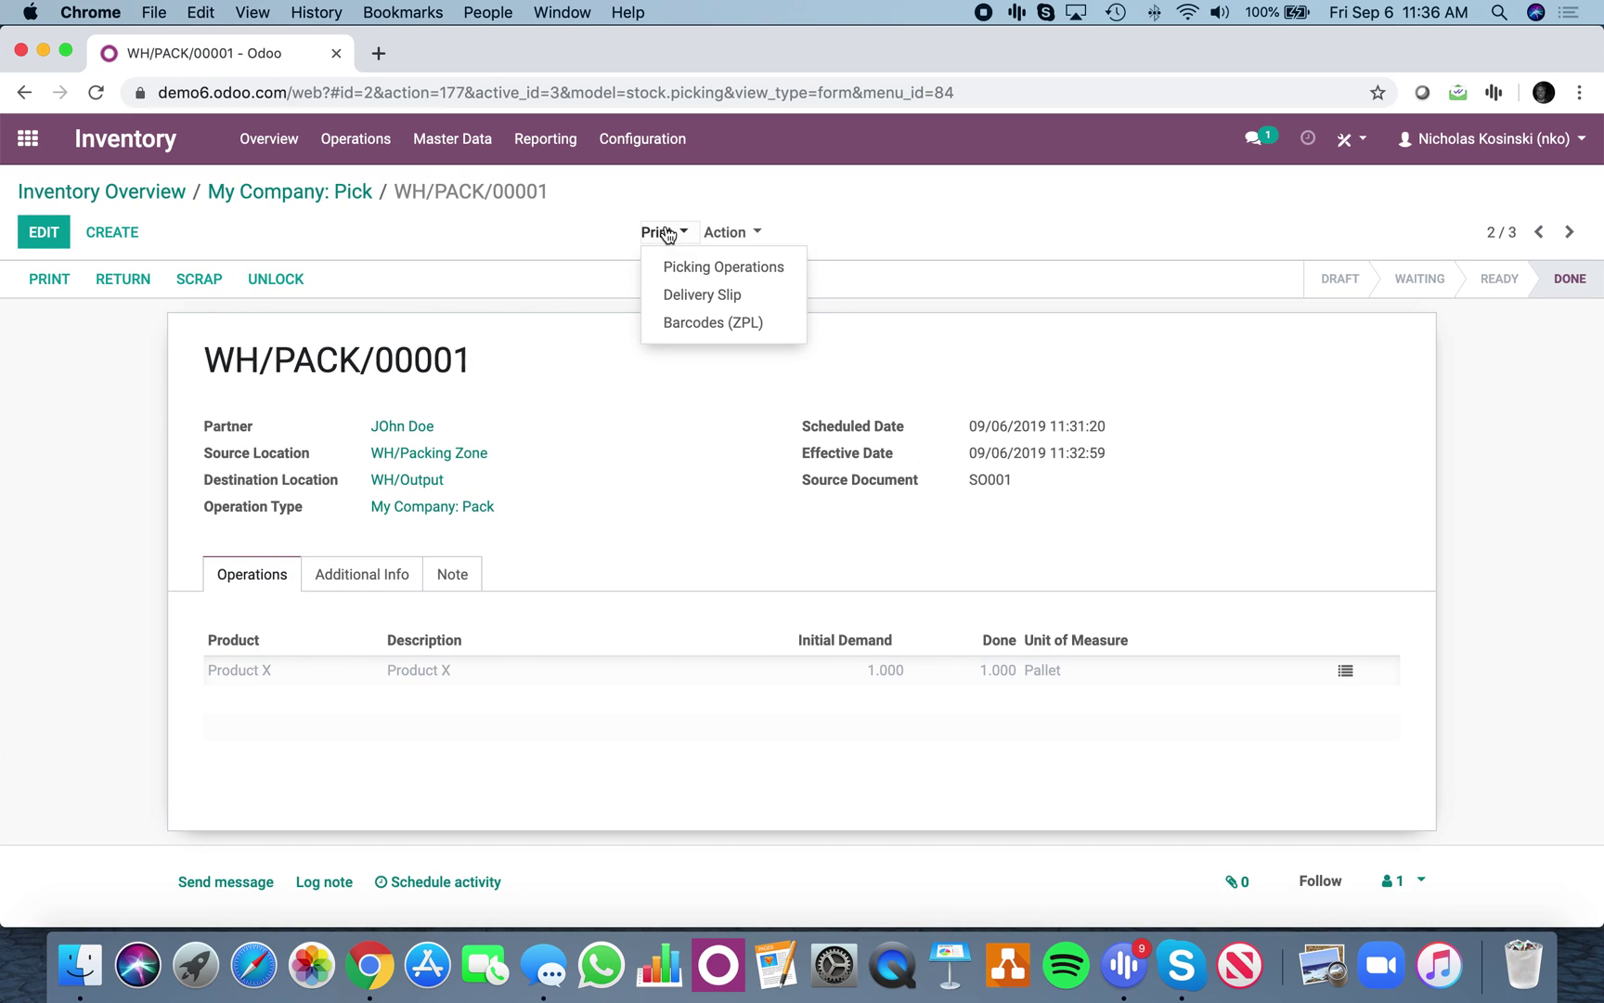
pyautogui.click(1571, 235)
pyautogui.click(661, 232)
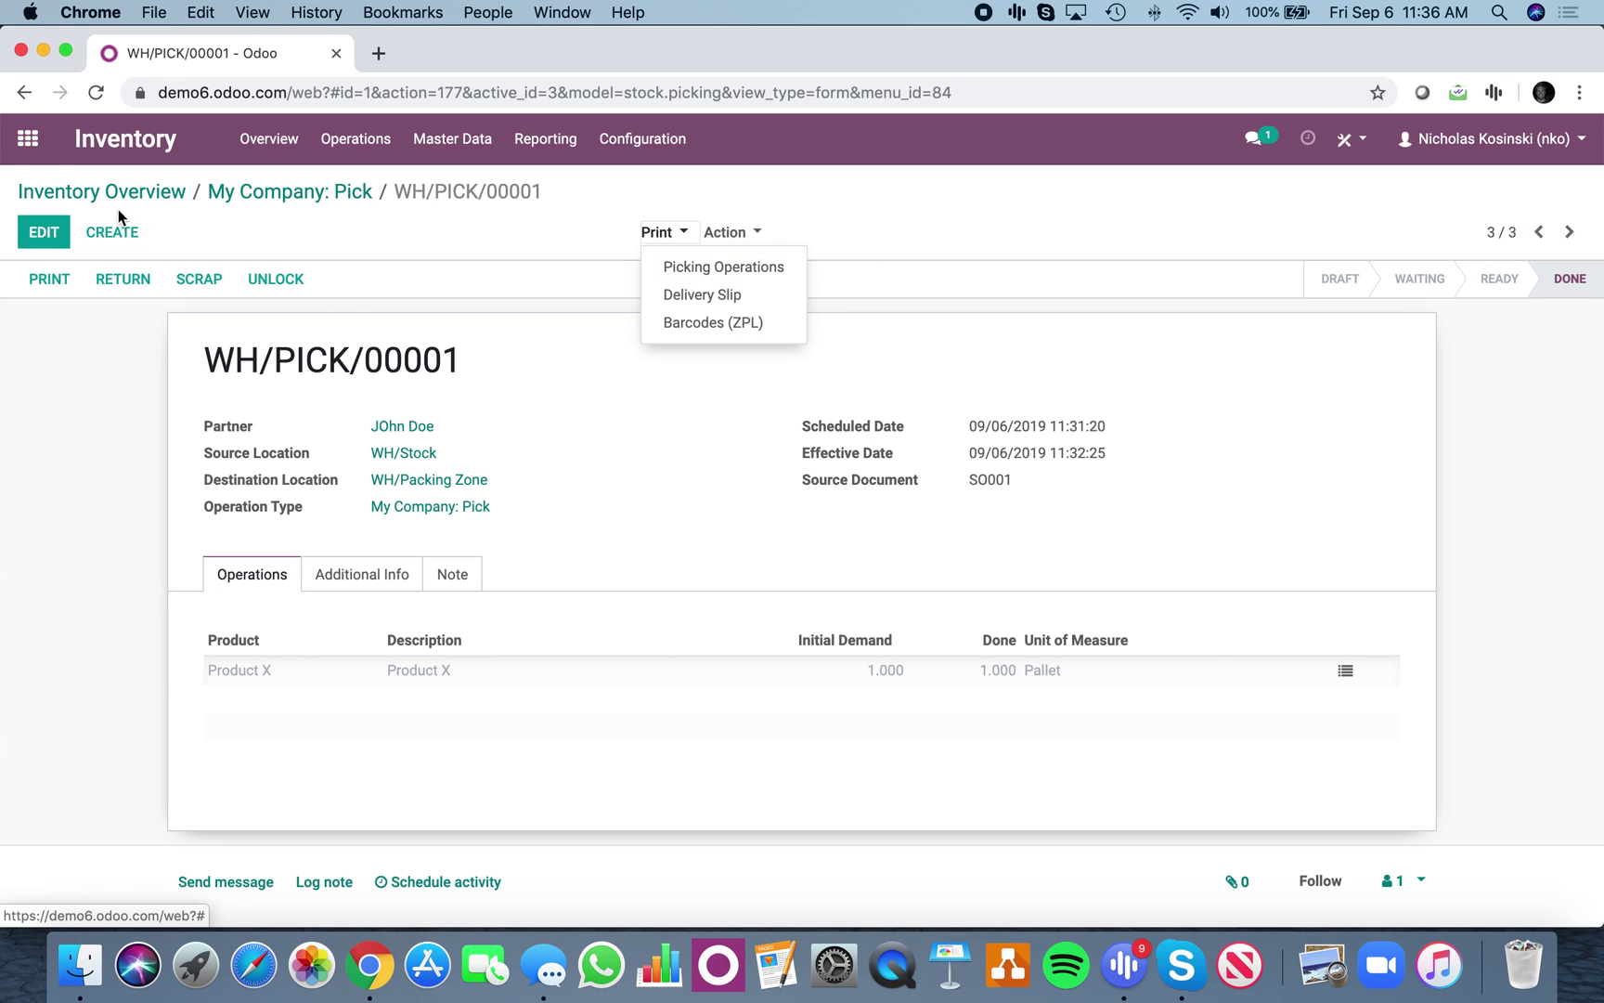
pyautogui.click(34, 172)
pyautogui.click(21, 156)
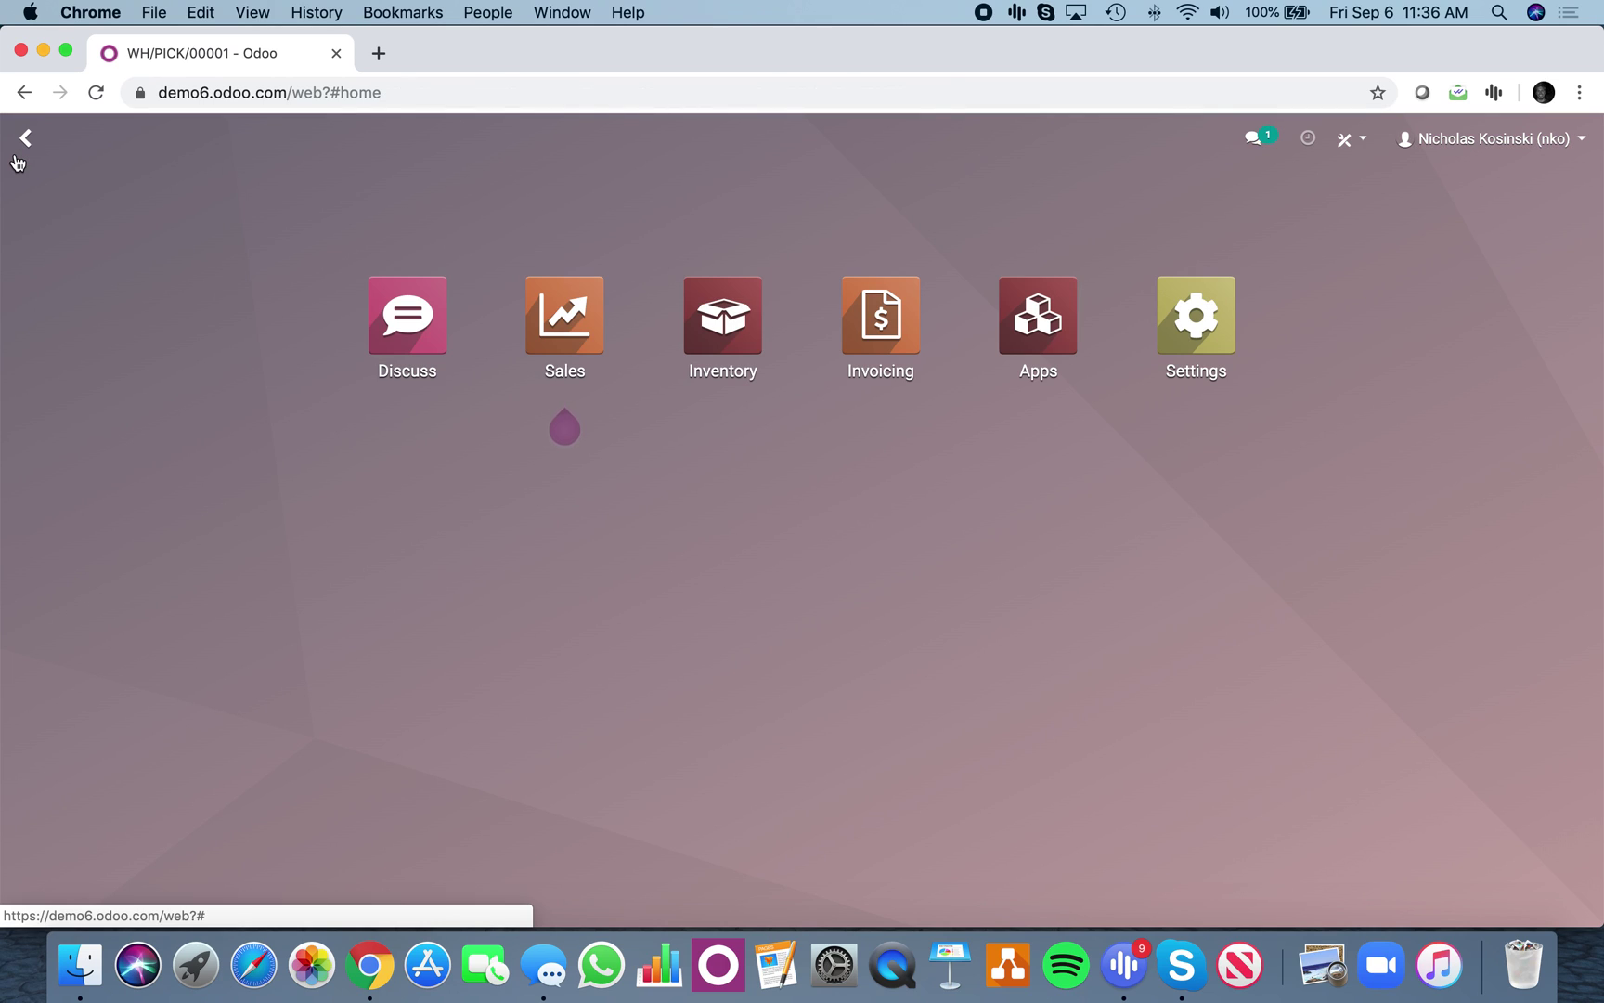